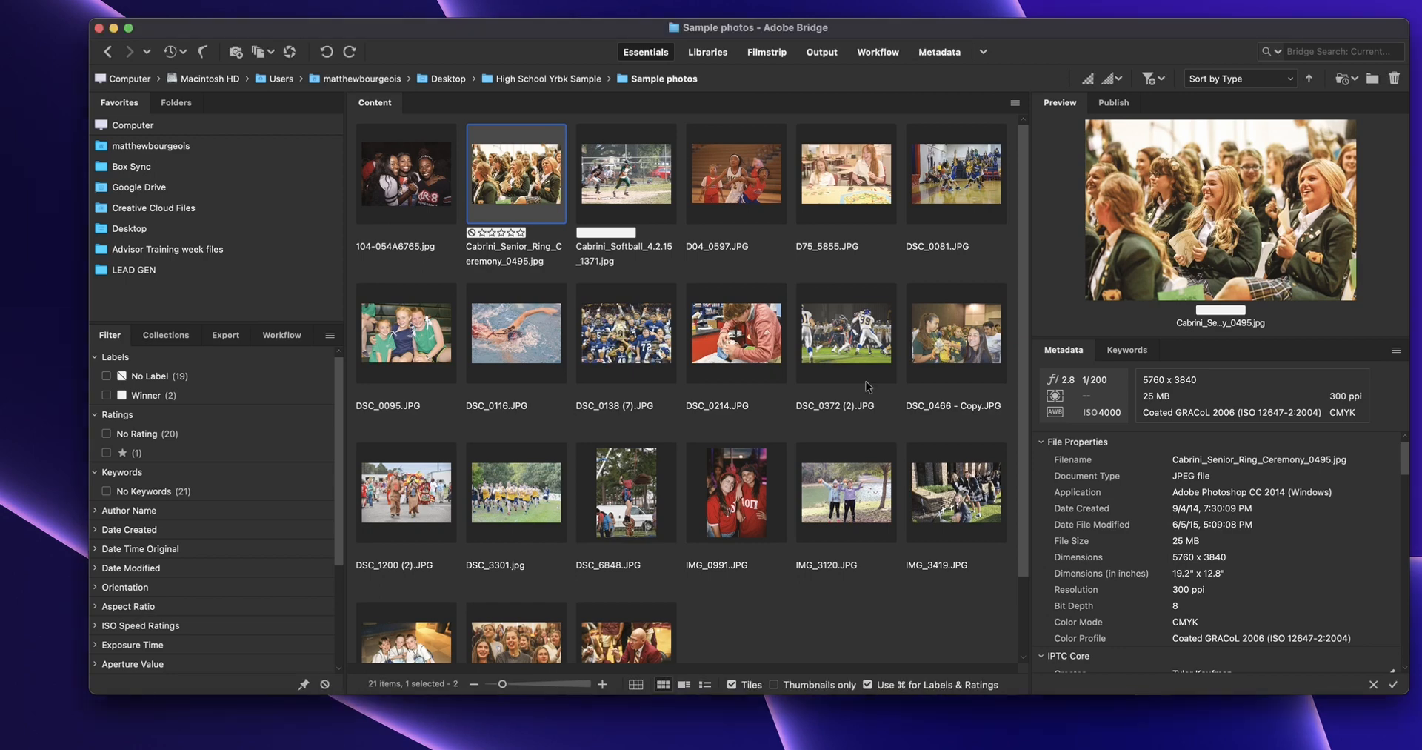
# Step: Switch to the Libraries workspace and reset it to its default layout
pyautogui.click(985, 51)
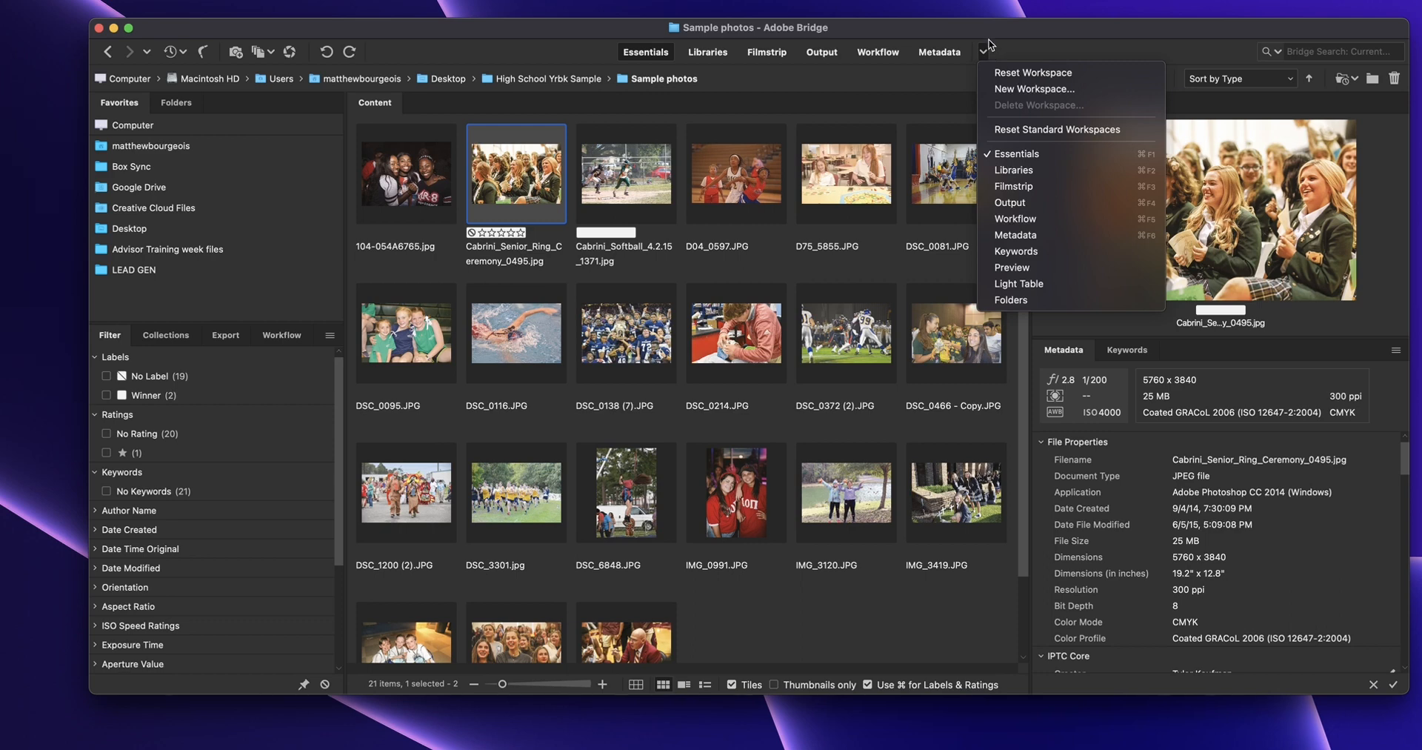
pyautogui.click(1031, 36)
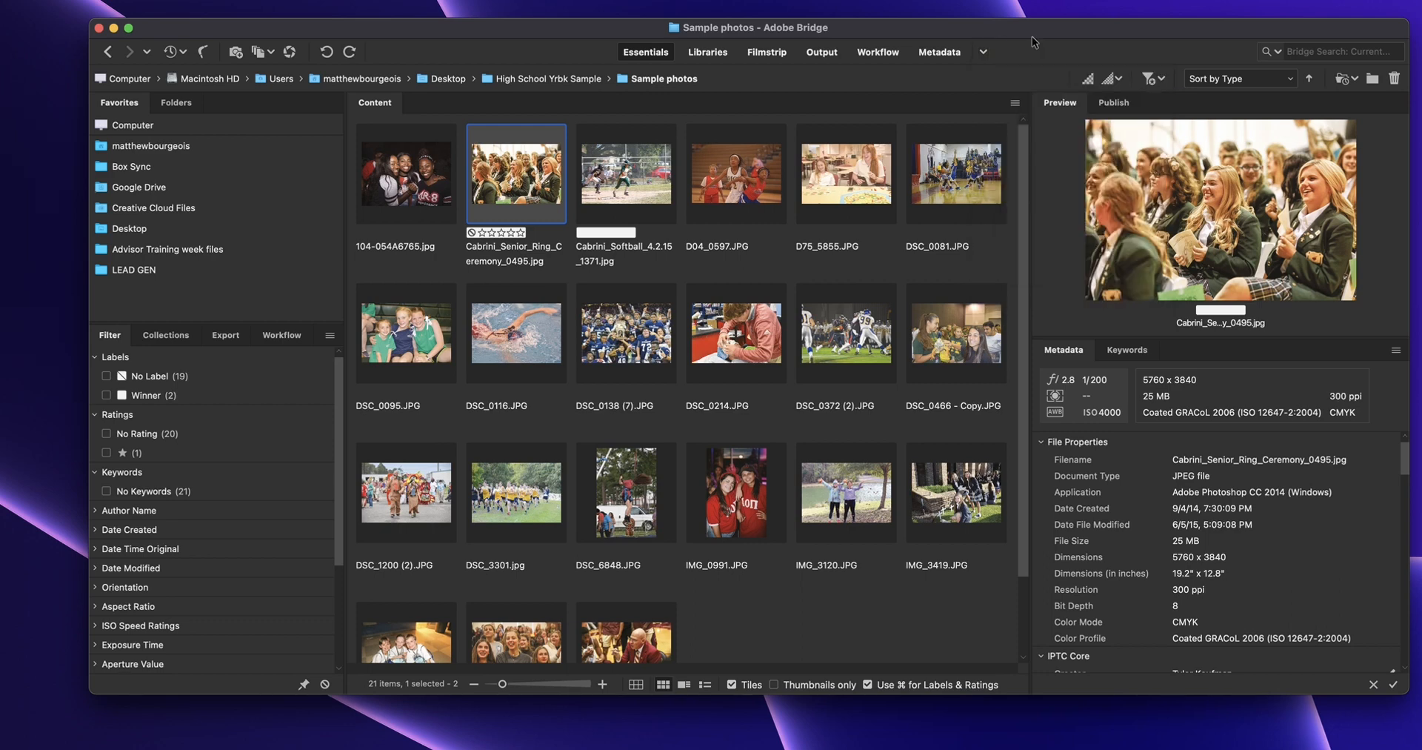
pyautogui.click(984, 53)
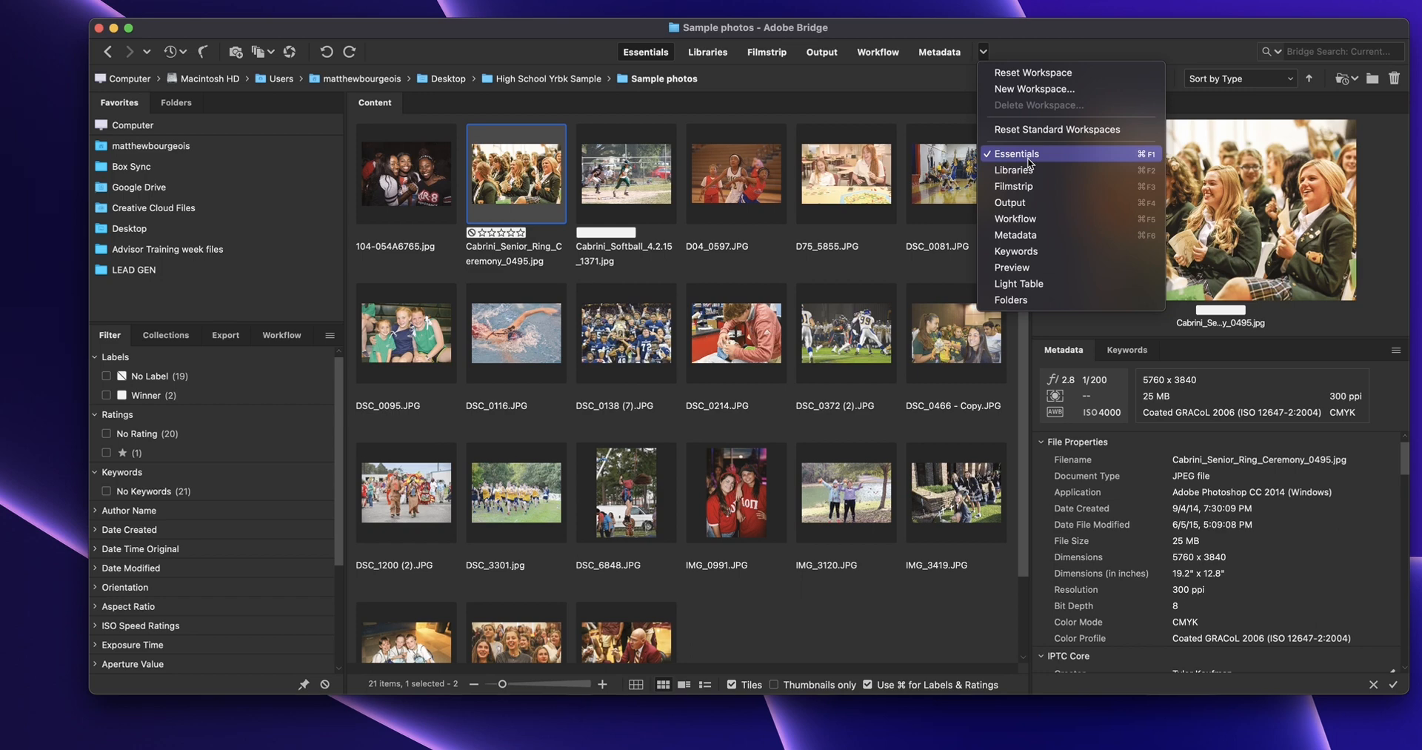
pyautogui.click(1028, 176)
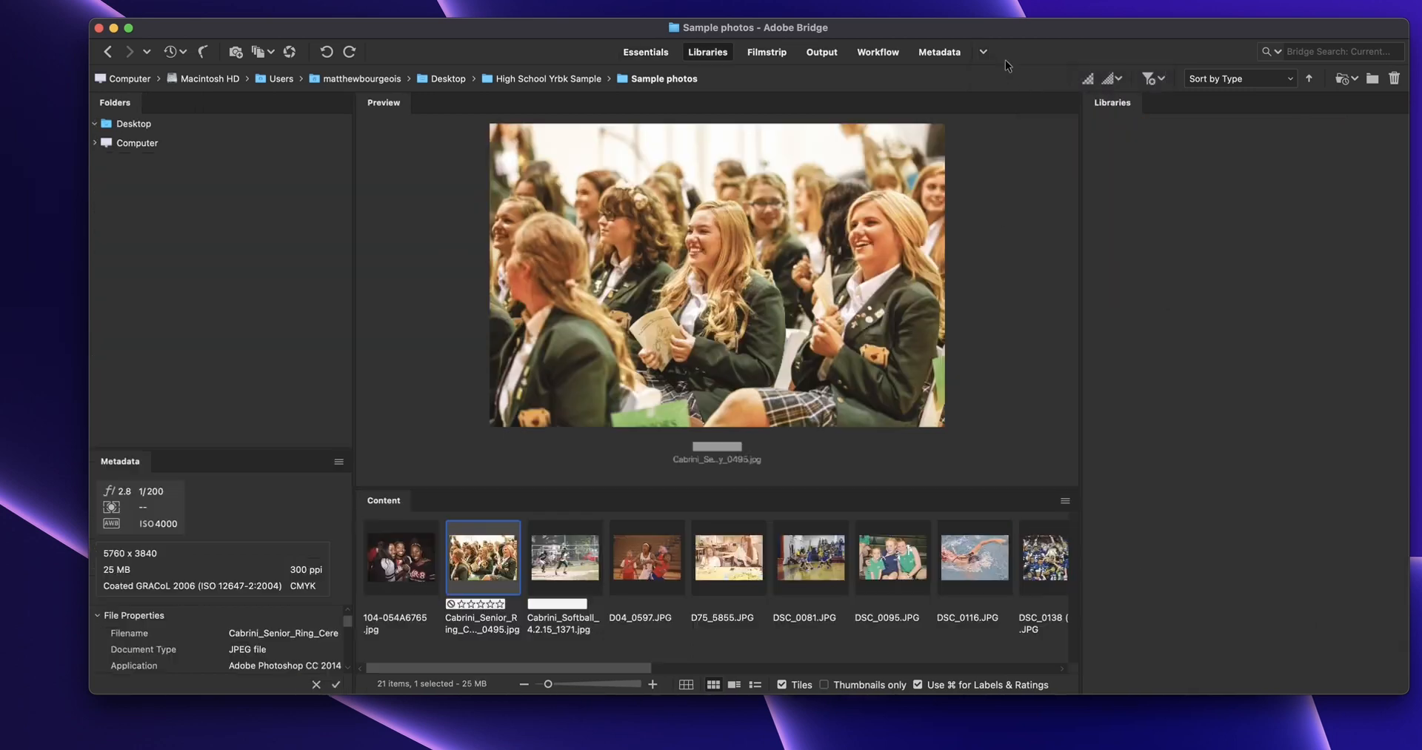
pyautogui.click(984, 52)
pyautogui.click(1033, 73)
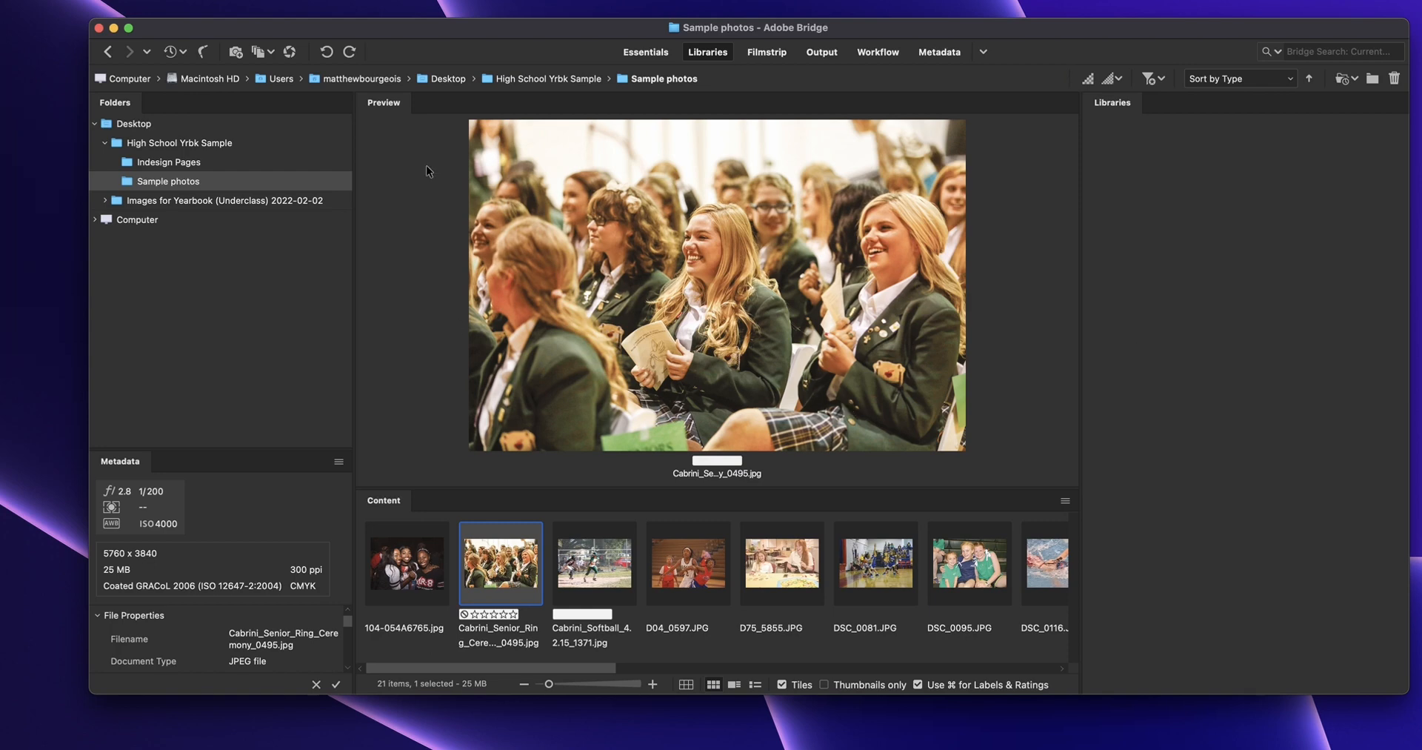
# Step: Look through the Filmstrip, Workflow, Libraries and Output workspaces and return to Essentials
pyautogui.click(767, 49)
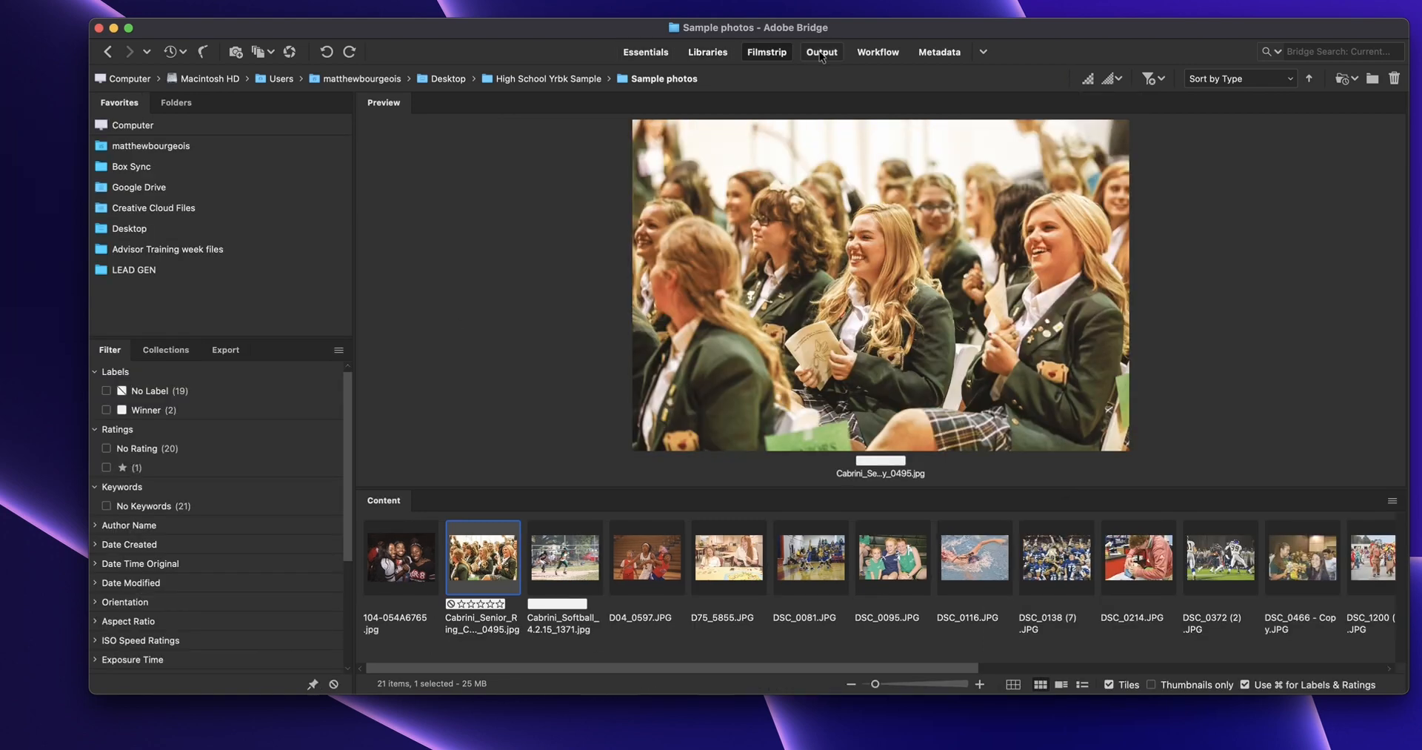
pyautogui.click(879, 52)
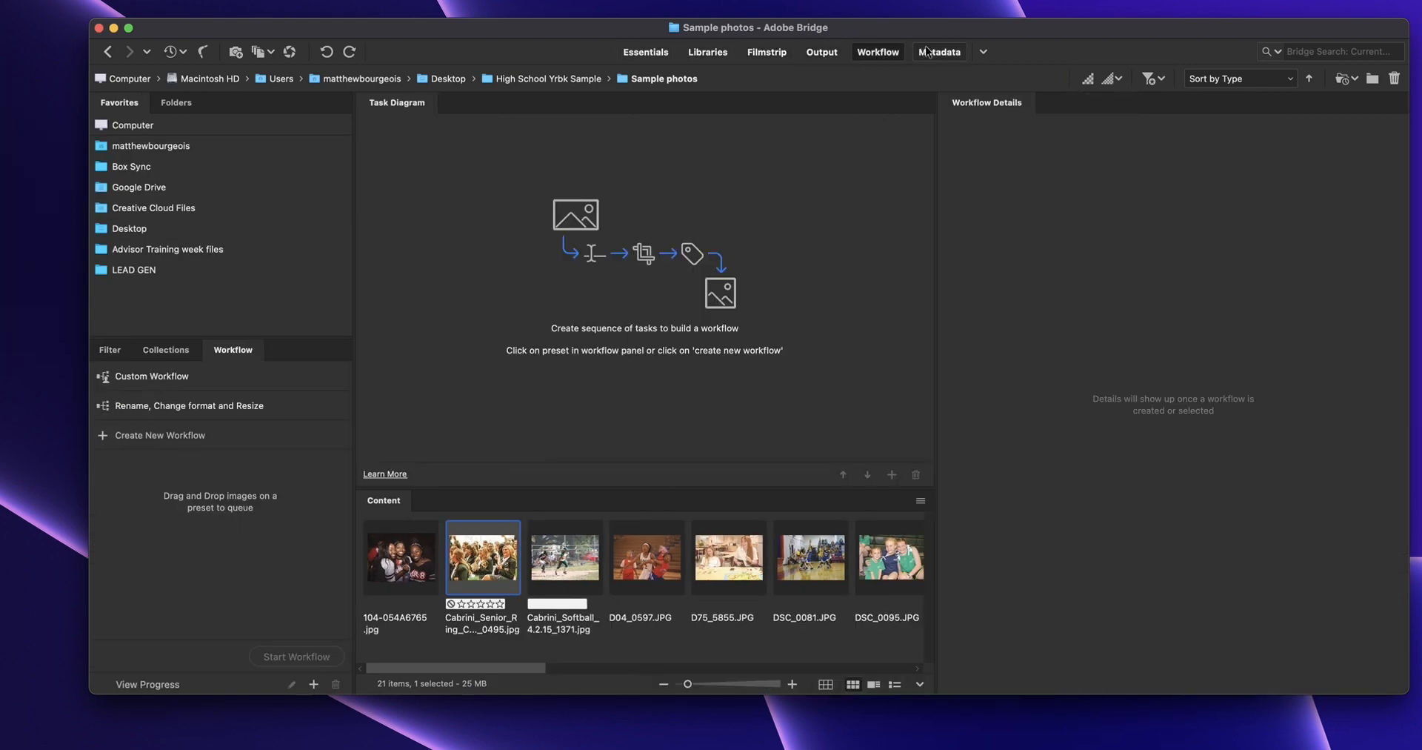
pyautogui.click(635, 54)
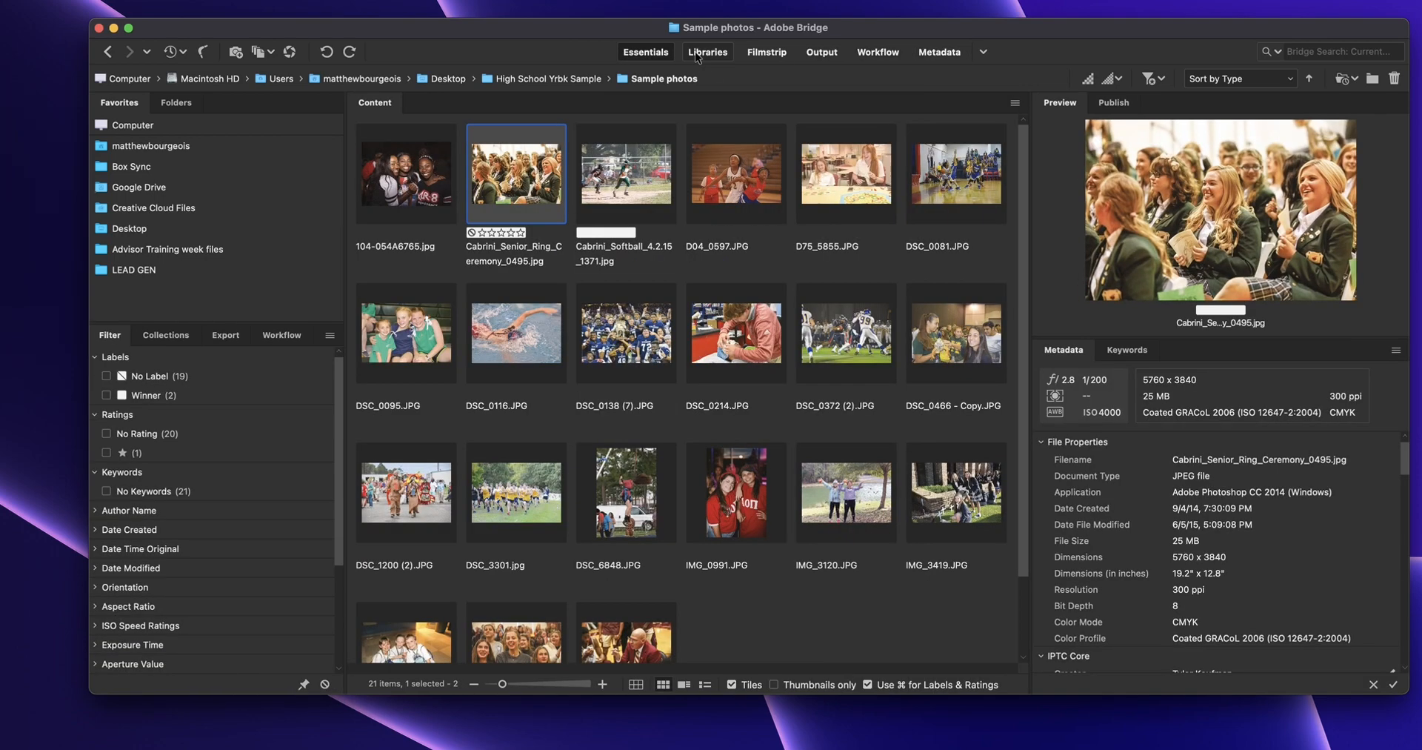
pyautogui.click(708, 52)
pyautogui.click(768, 53)
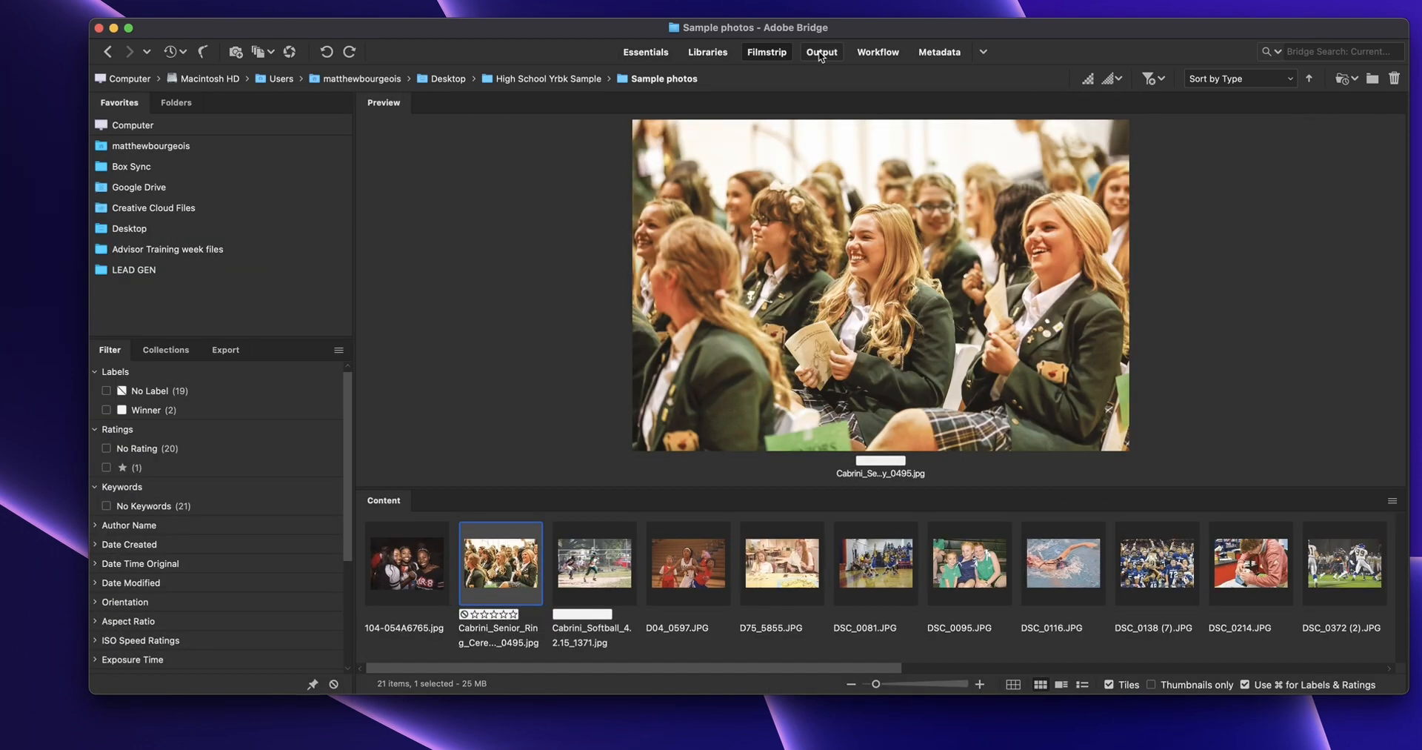
pyautogui.click(824, 53)
pyautogui.click(637, 55)
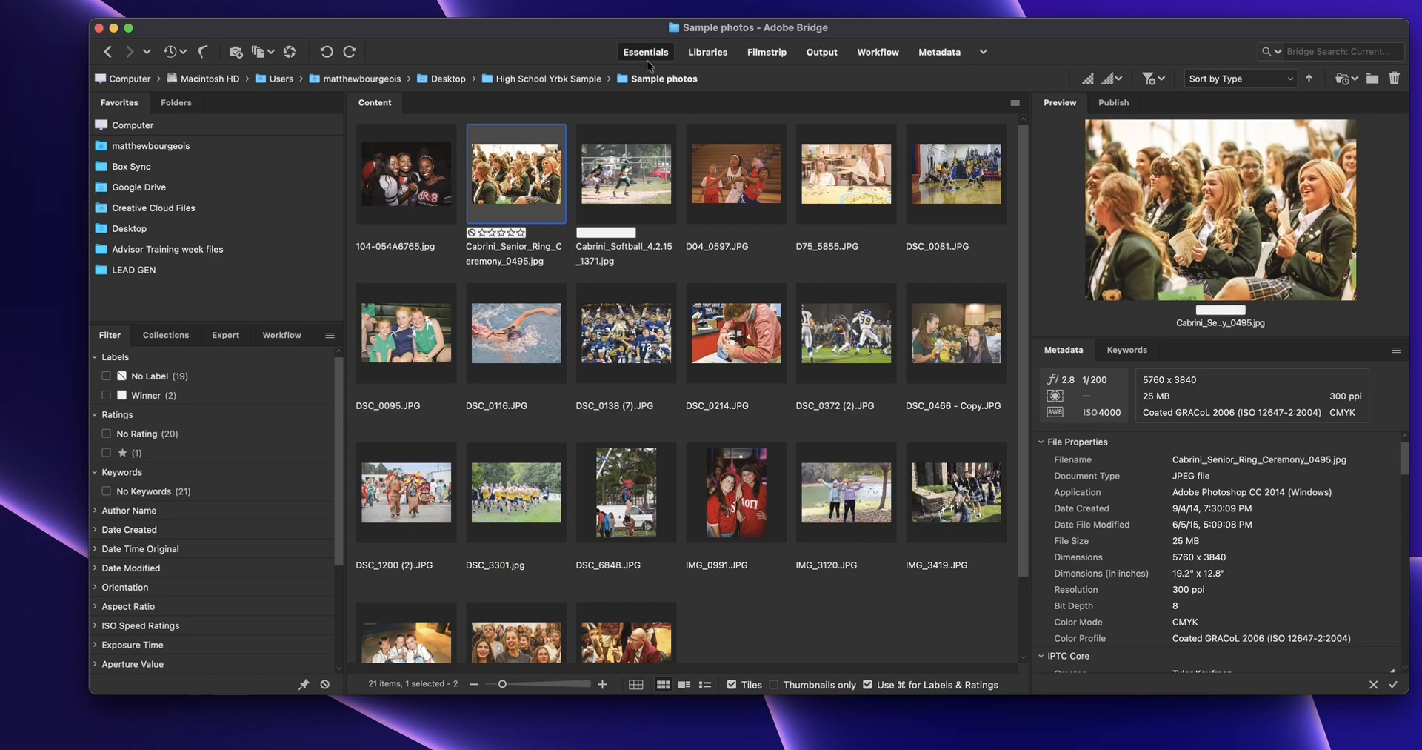
# Step: Reset the Essentials workspace to its default panel layout
pyautogui.click(984, 52)
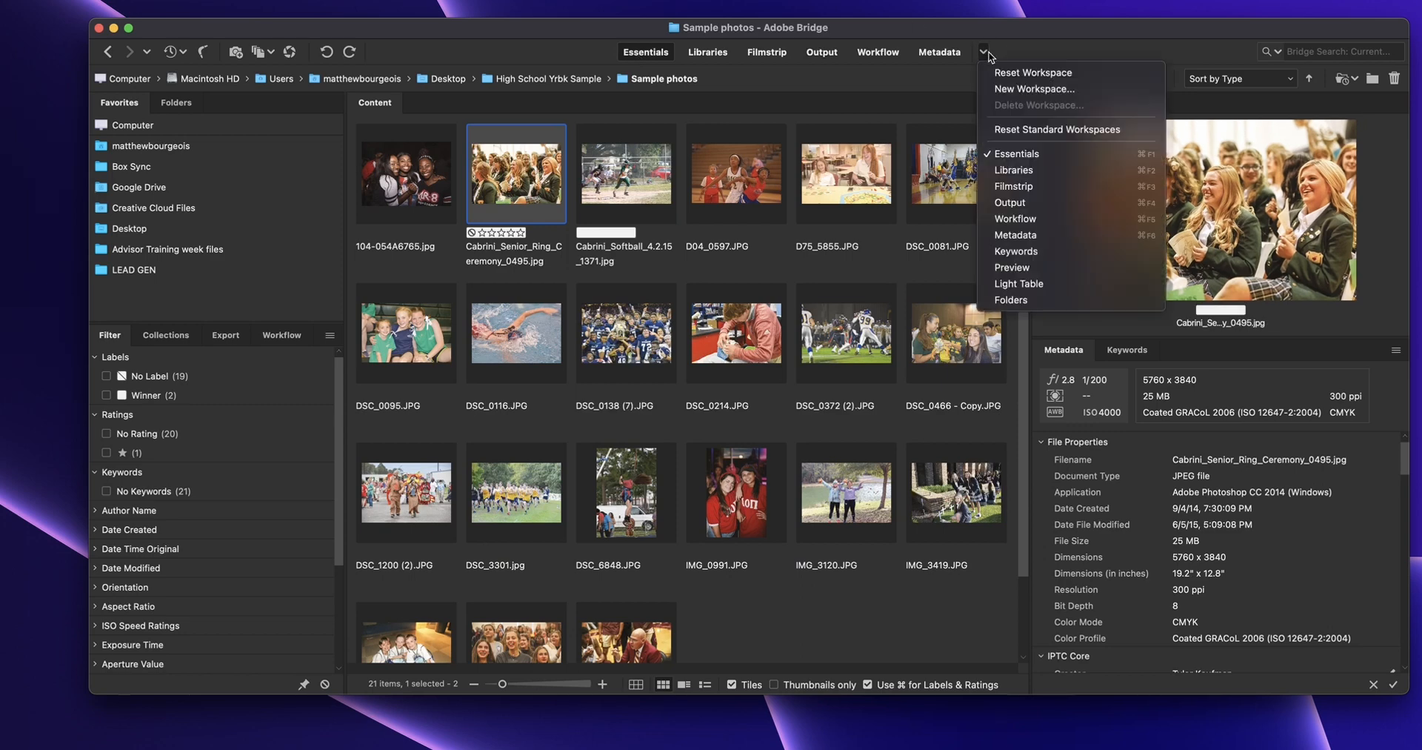
pyautogui.click(1006, 74)
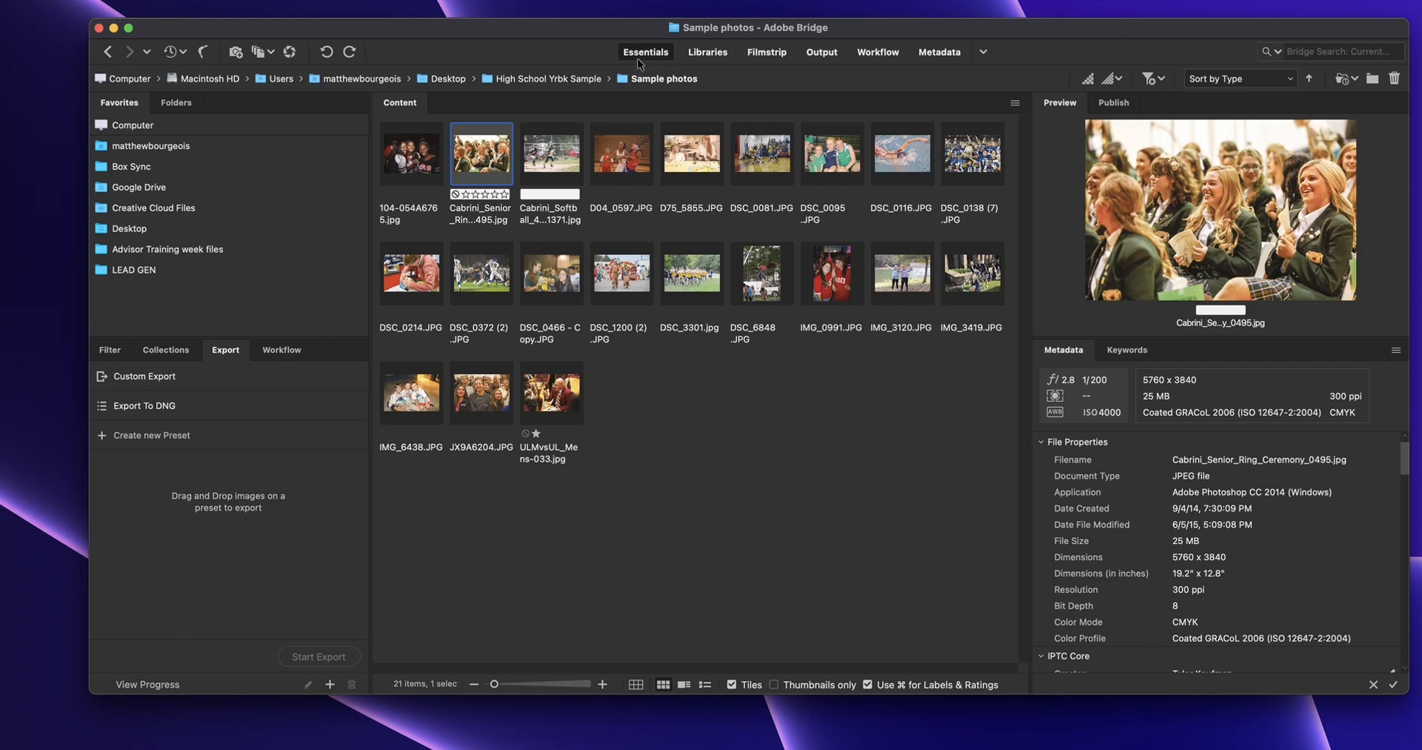
pyautogui.click(984, 51)
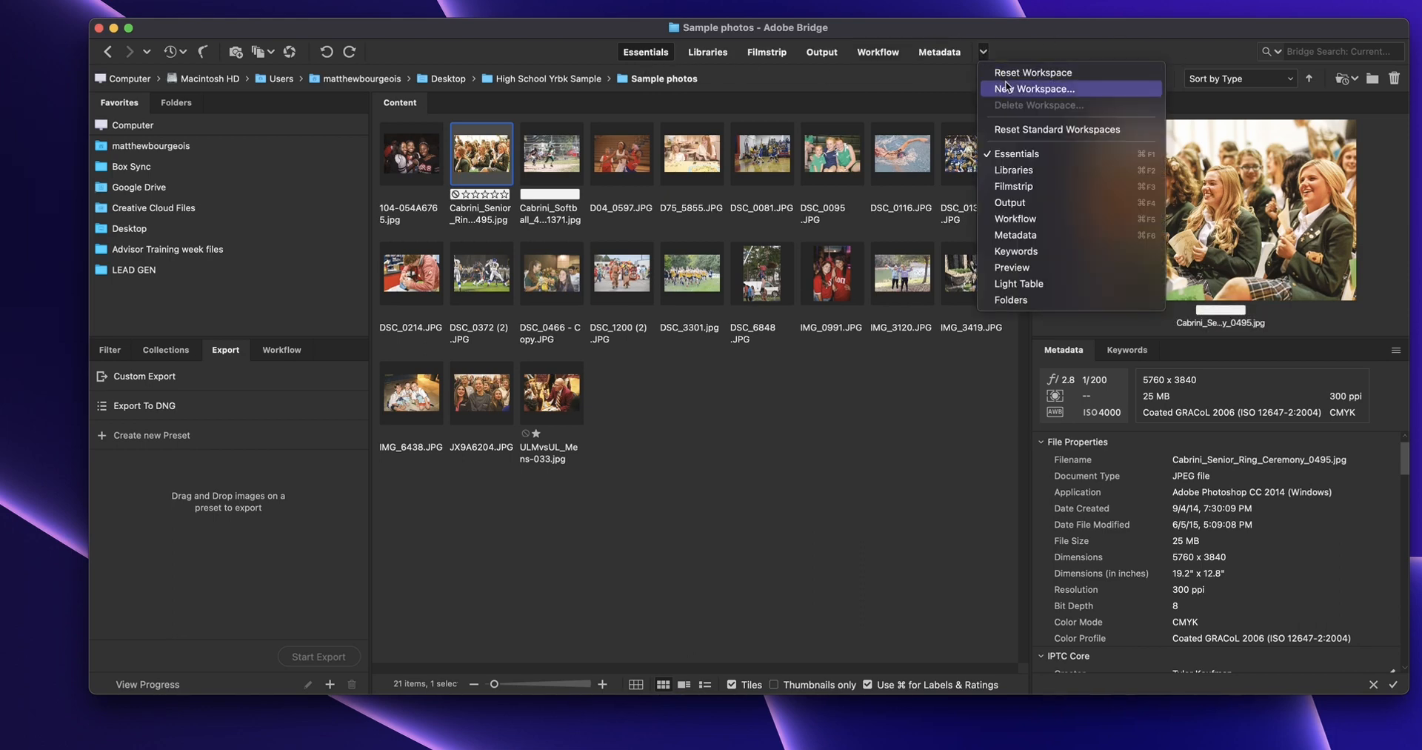
pyautogui.click(1052, 75)
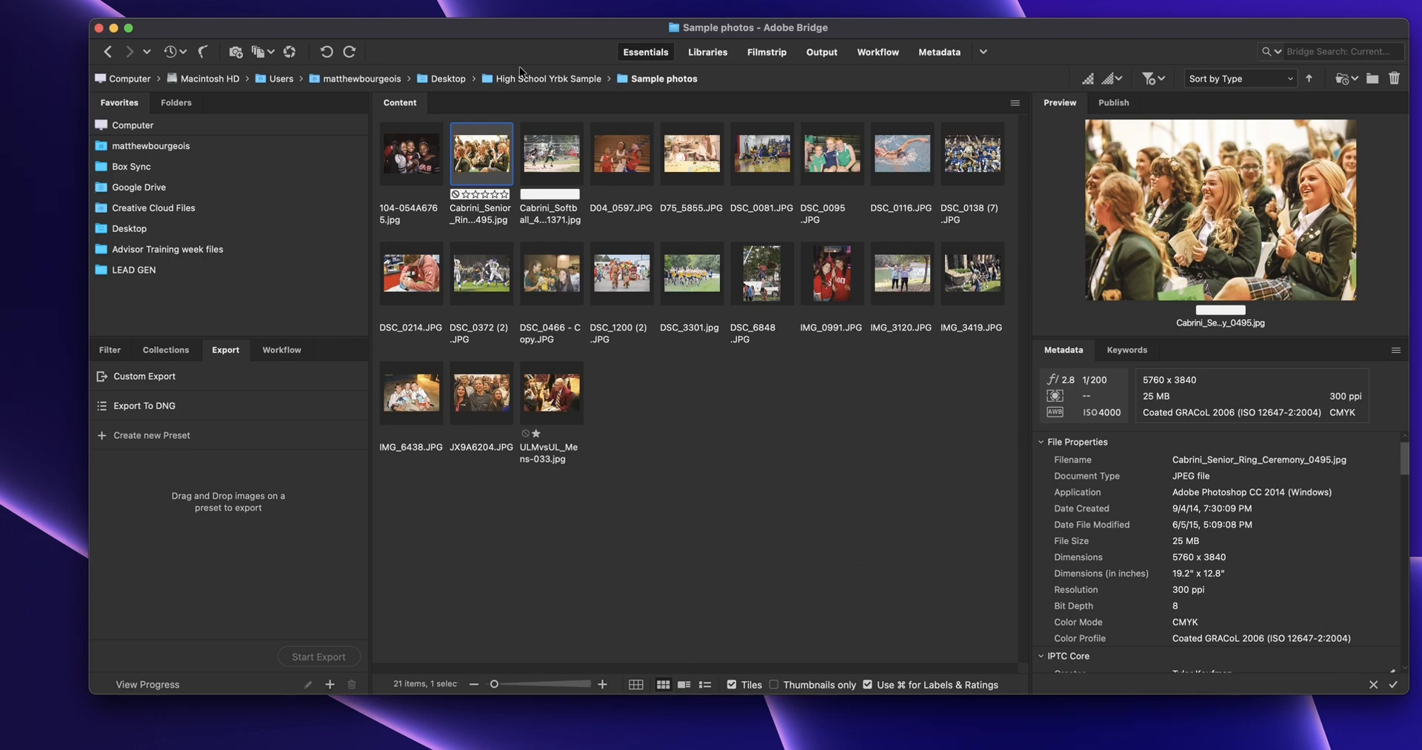
pyautogui.moveTo(553, 29); pyautogui.dragTo(534, 32)
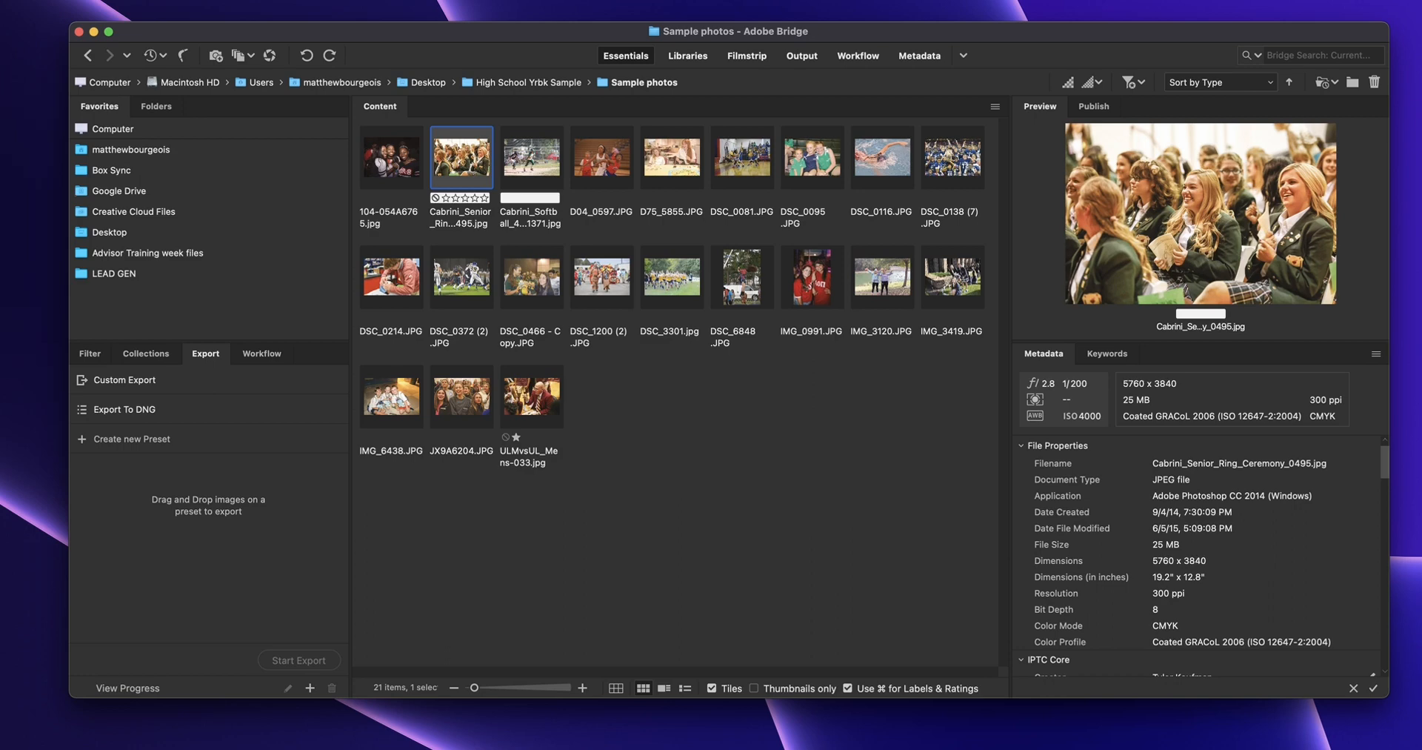
pyautogui.press('super+Tab')
pyautogui.moveTo(300, 136); pyautogui.dragTo(287, 83)
pyautogui.click(210, 85)
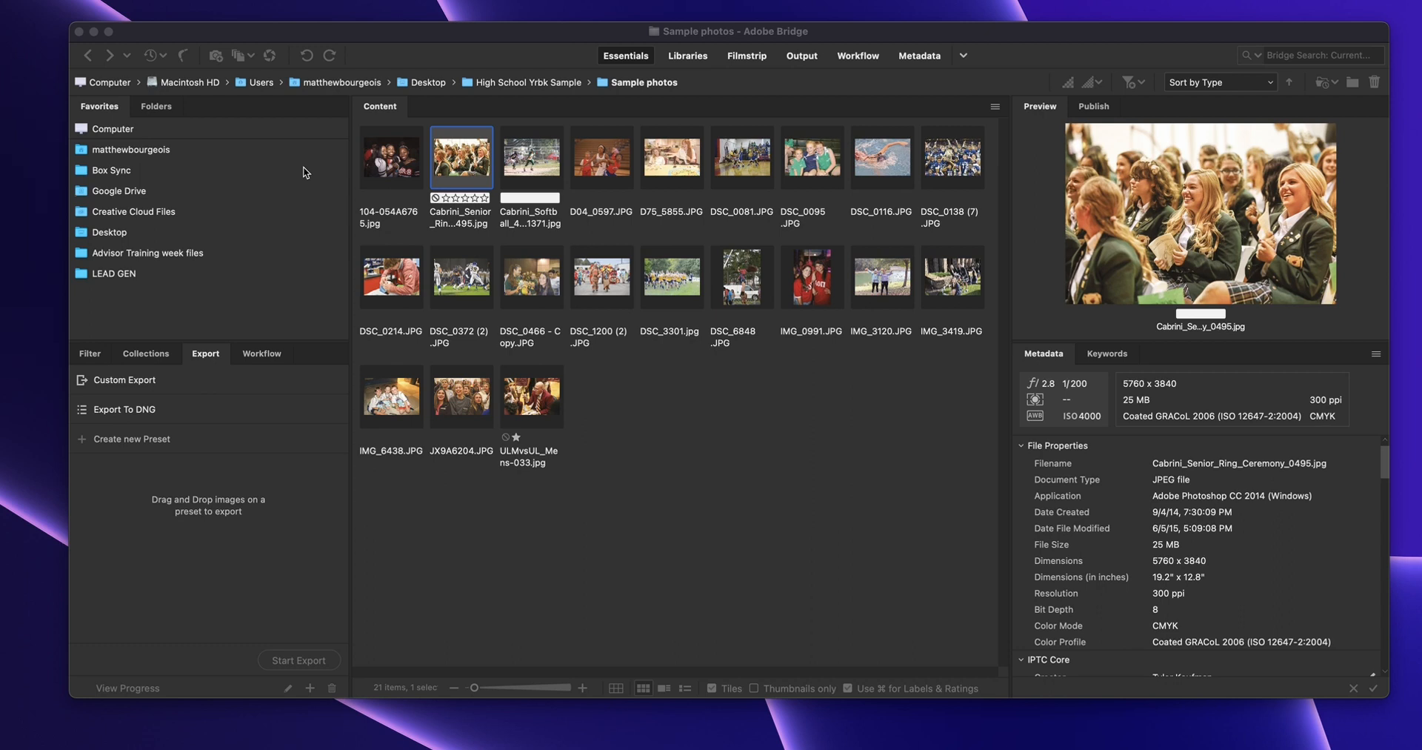
# Step: Look at the Folders panel and return to the Favorites list
pyautogui.click(156, 107)
pyautogui.click(98, 108)
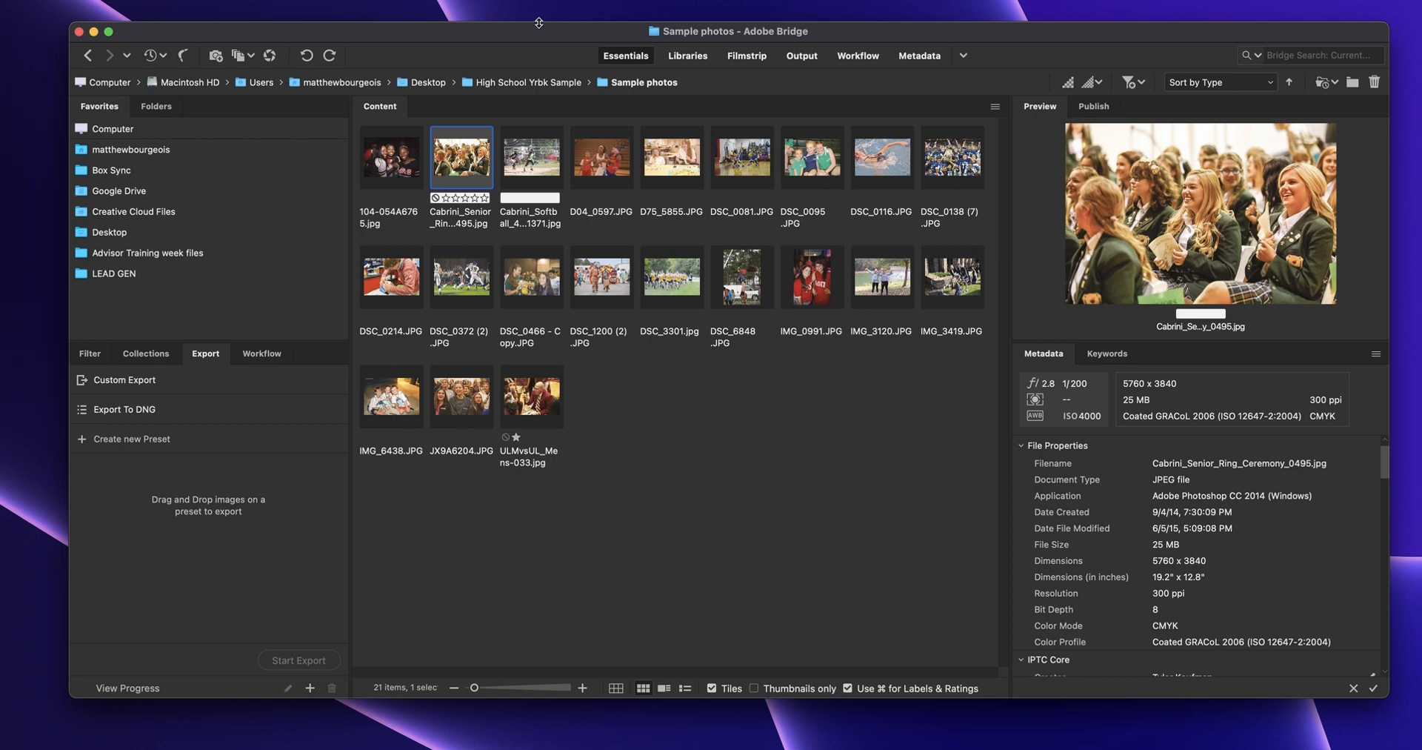
pyautogui.moveTo(534, 34); pyautogui.dragTo(527, 33)
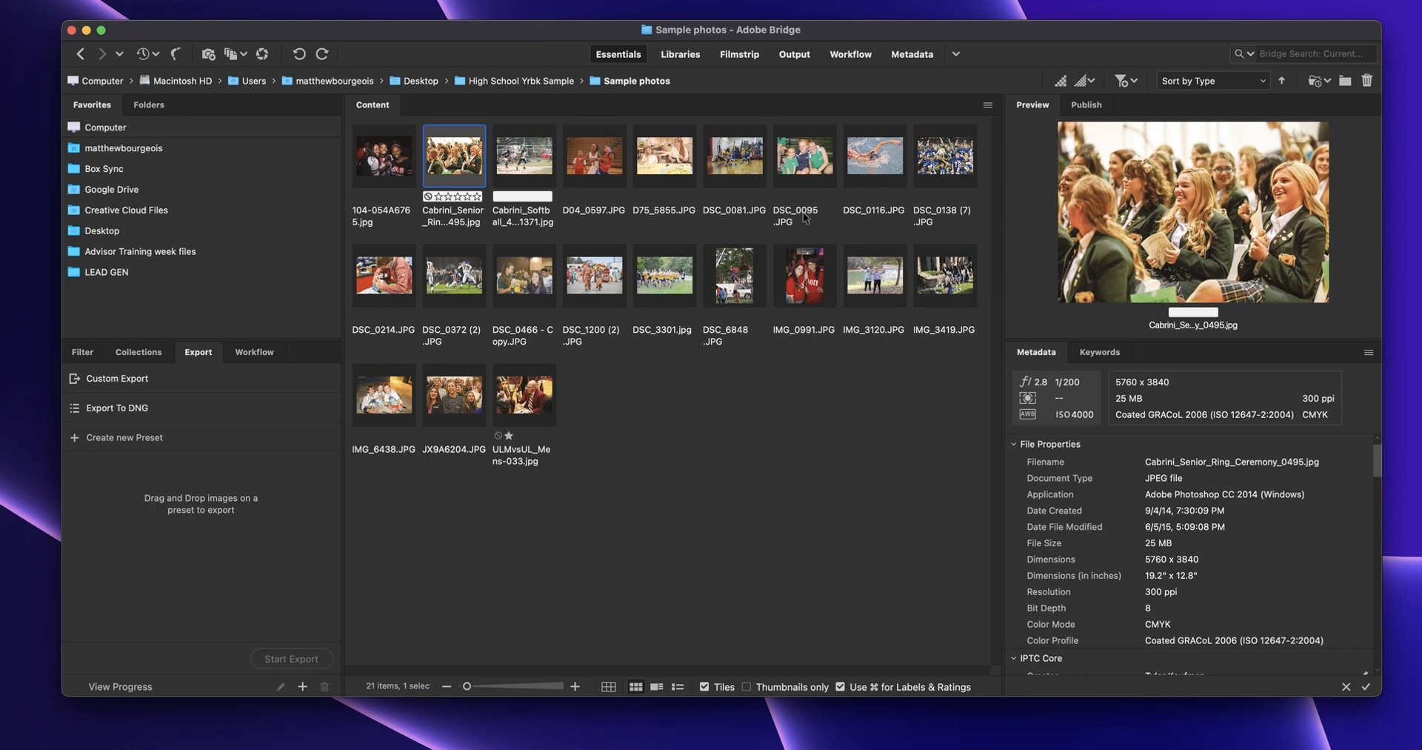
# Step: Preview several sample photos, including DSC_0081.JPG and 104-054A6765.jpg, with their metadata
pyautogui.click(723, 153)
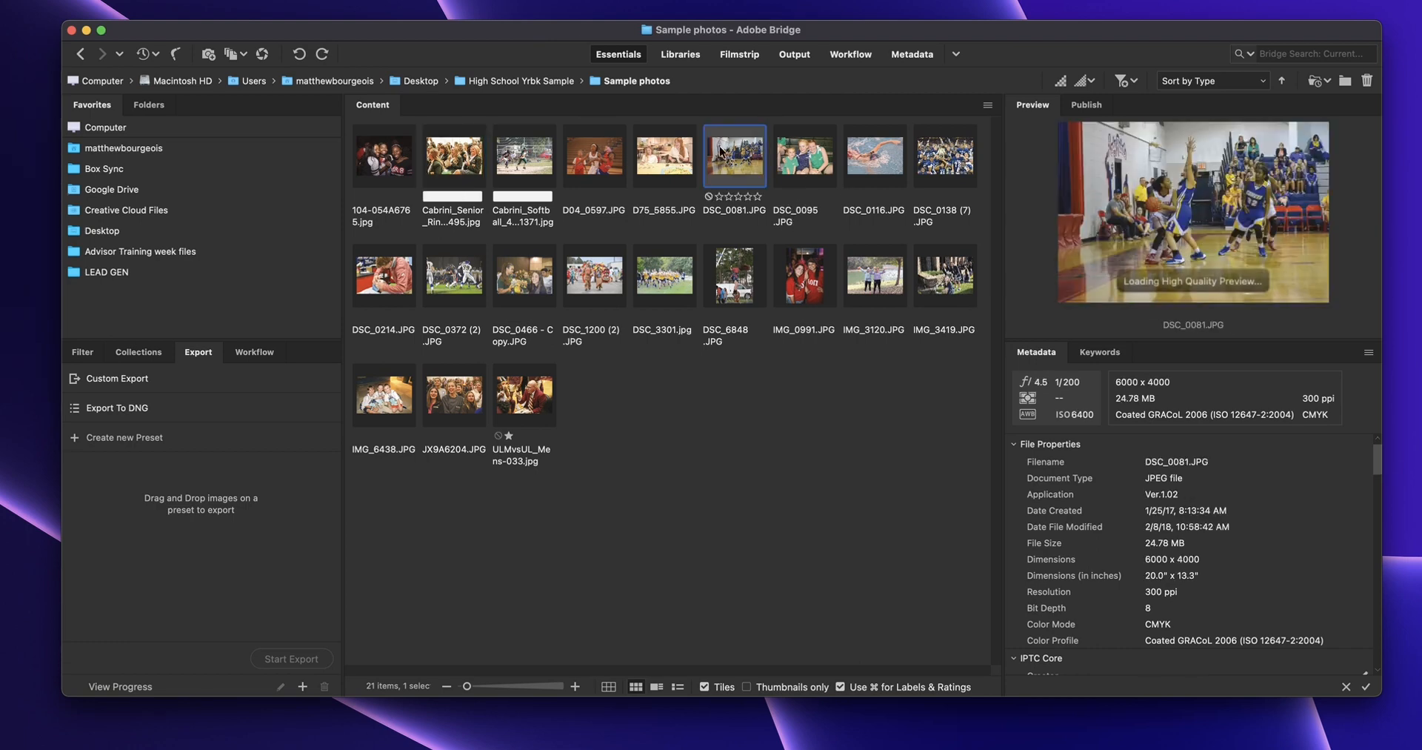
pyautogui.click(655, 179)
pyautogui.click(409, 152)
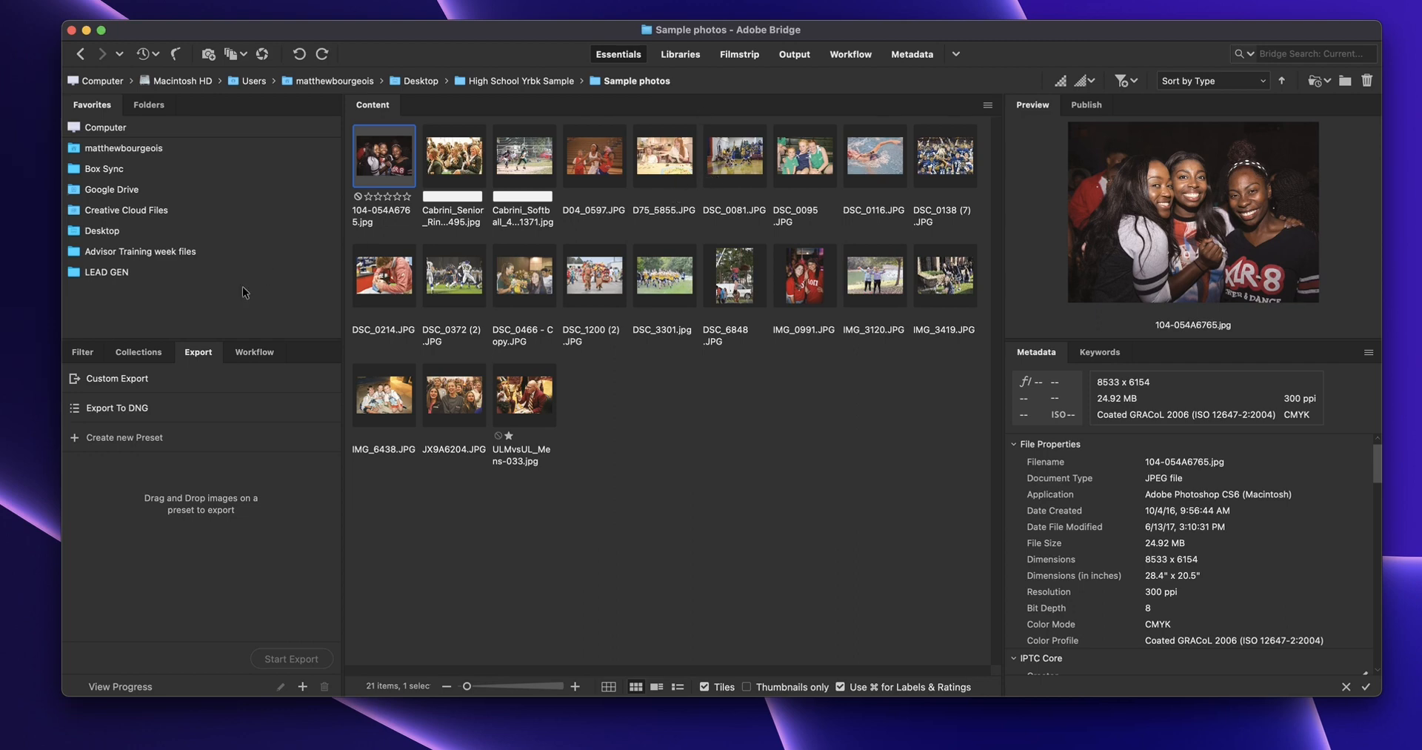
# Step: Show the Filter panel in place of the Export presets, checking Collections as well
pyautogui.click(83, 353)
pyautogui.click(139, 353)
pyautogui.click(82, 353)
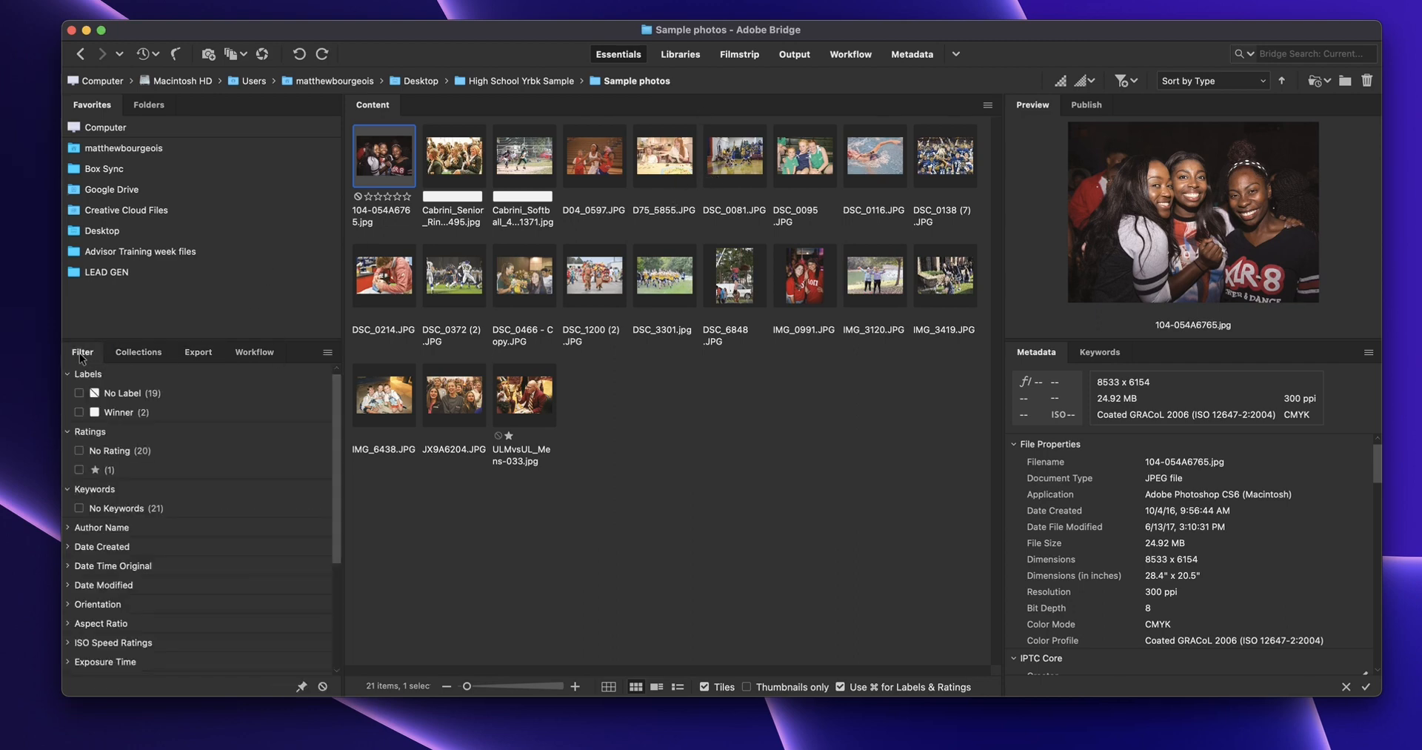
# Step: Clear the photo selection and open the Indesign Pages folder inside High School Yrbk Sample
pyautogui.click(749, 395)
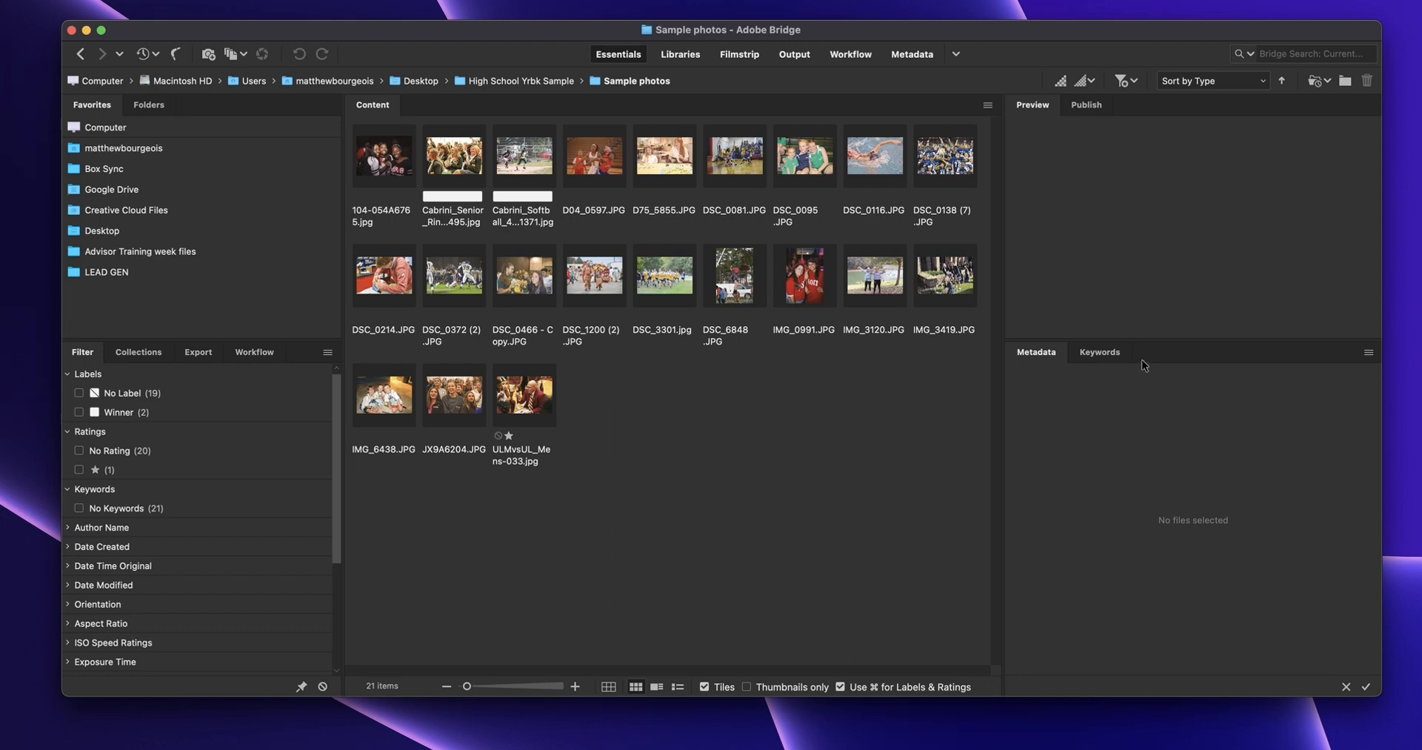
pyautogui.click(536, 81)
pyautogui.doubleClick(391, 171)
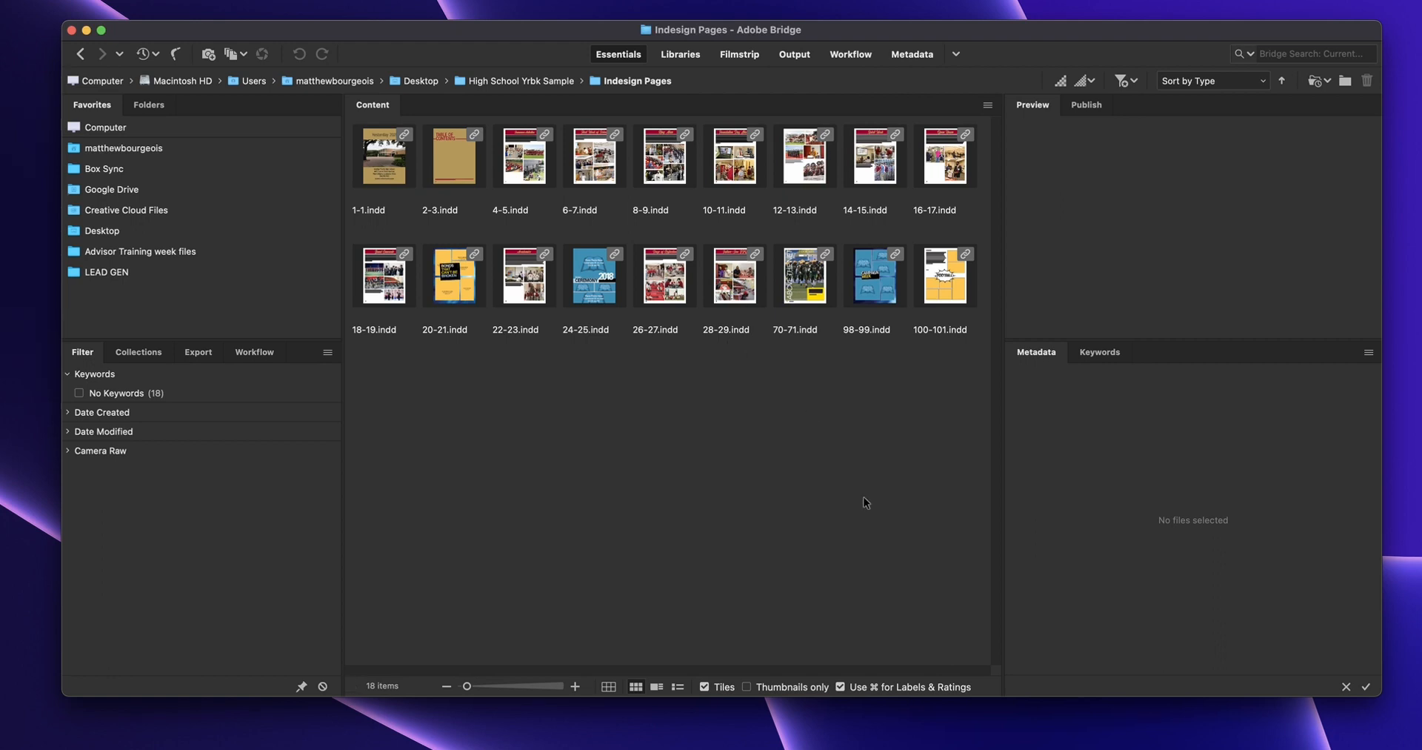
# Step: Try the thumbnails-only display, restore the file names, and enlarge the page thumbnails slightly
pyautogui.click(749, 687)
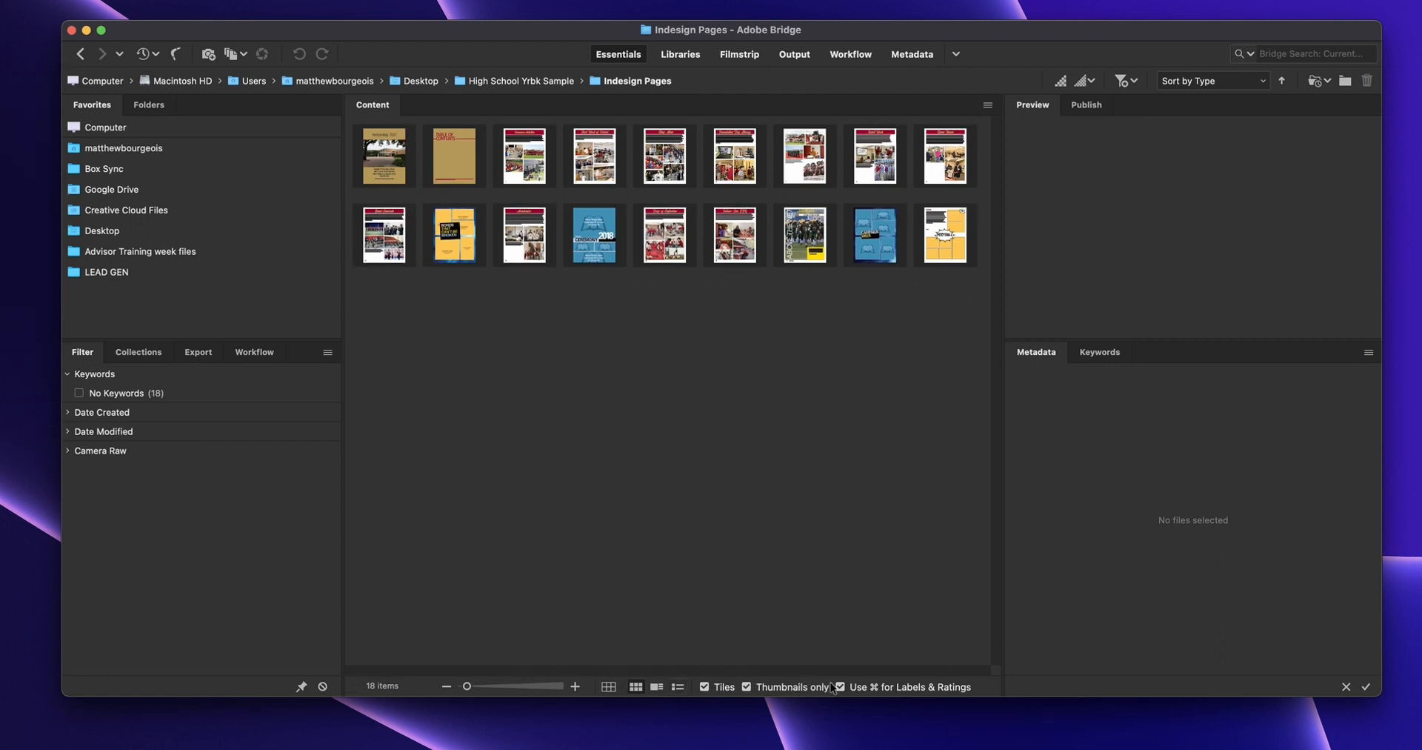
pyautogui.click(746, 687)
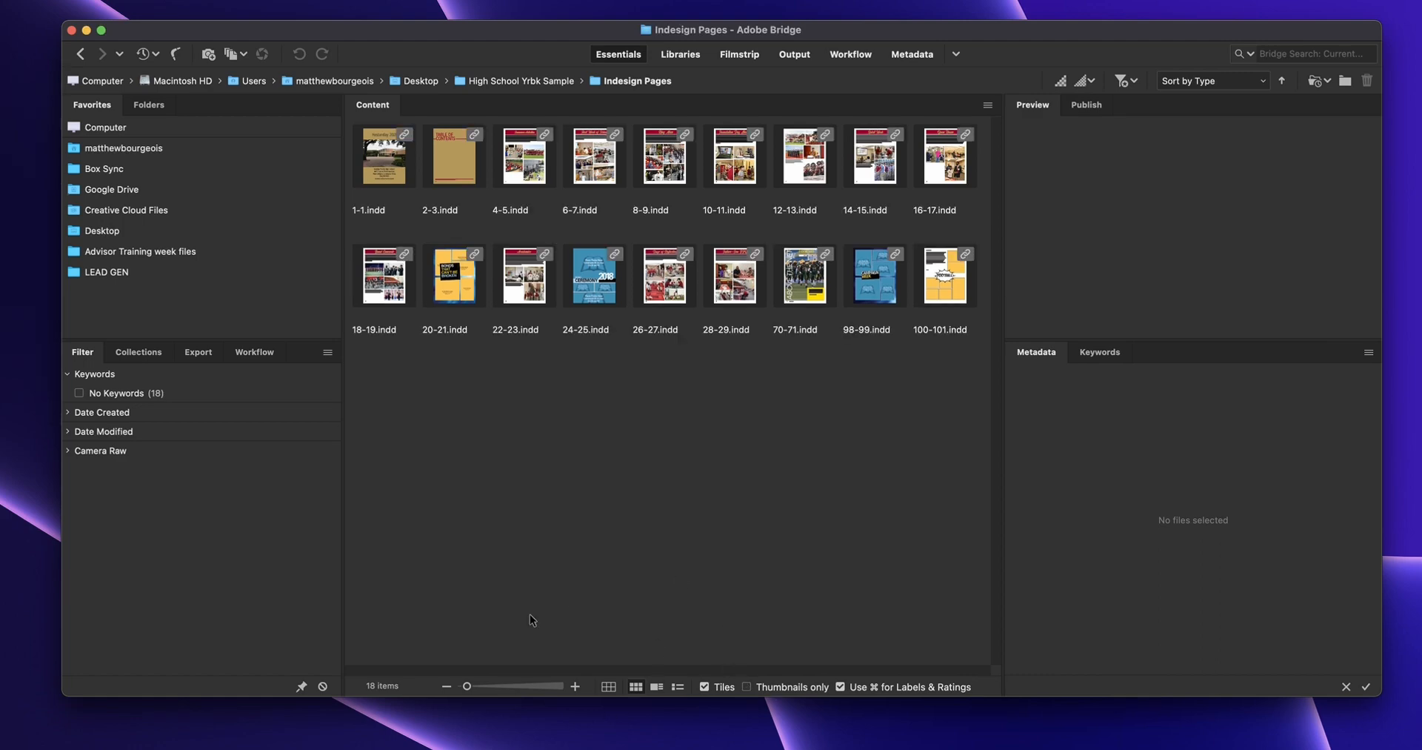
pyautogui.moveTo(468, 686); pyautogui.dragTo(476, 687)
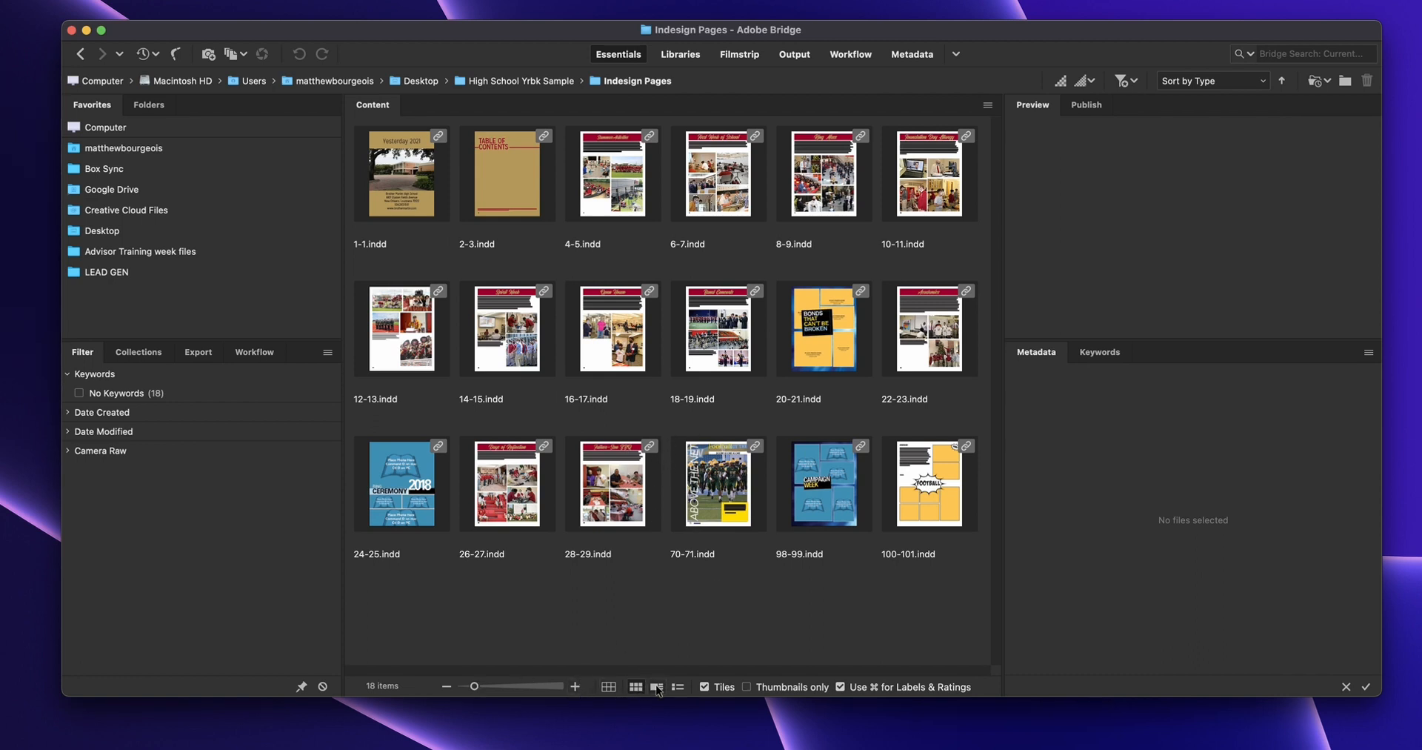
# Step: Regroup the Publish panel with Metadata and Keywords, and close it
pyautogui.click(1086, 106)
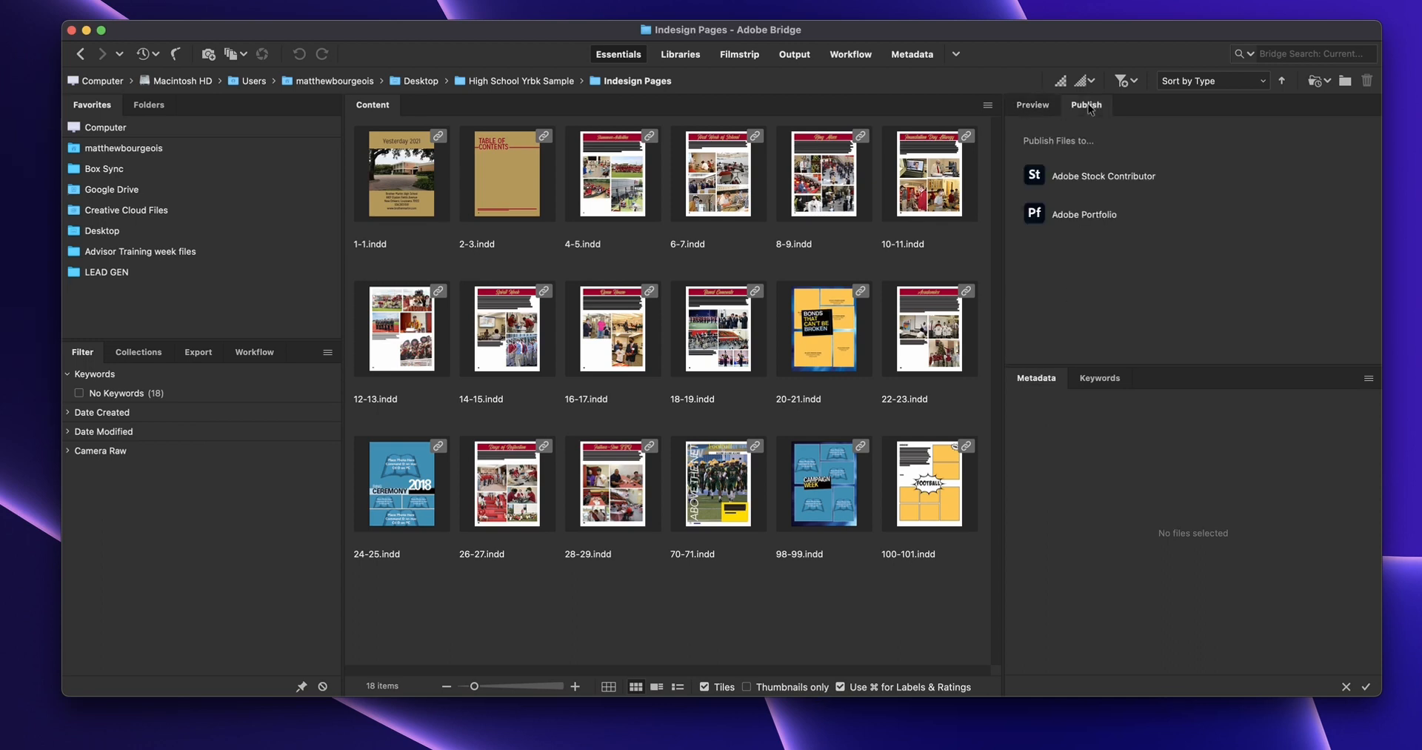
pyautogui.click(1035, 112)
pyautogui.doubleClick(1088, 105)
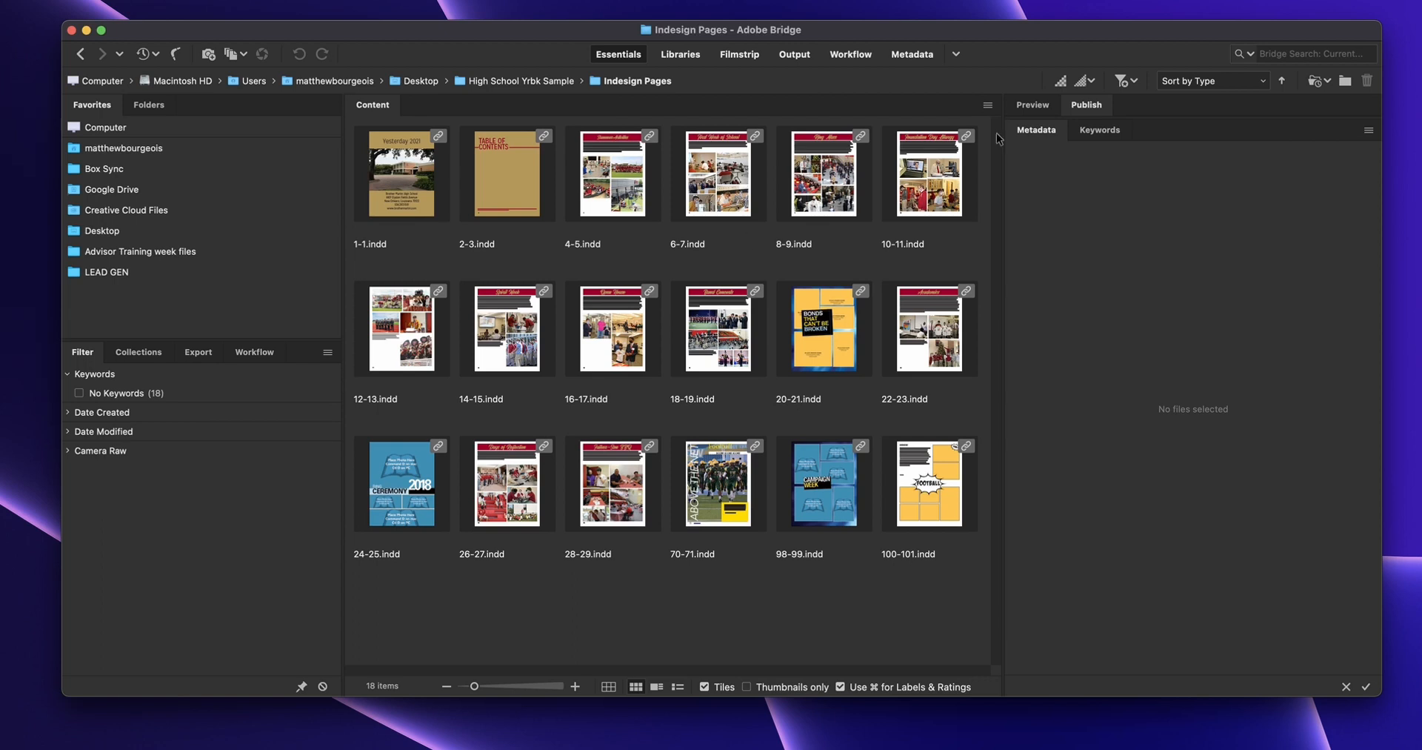
pyautogui.moveTo(1101, 111); pyautogui.dragTo(1106, 145)
pyautogui.rightClick(1173, 132)
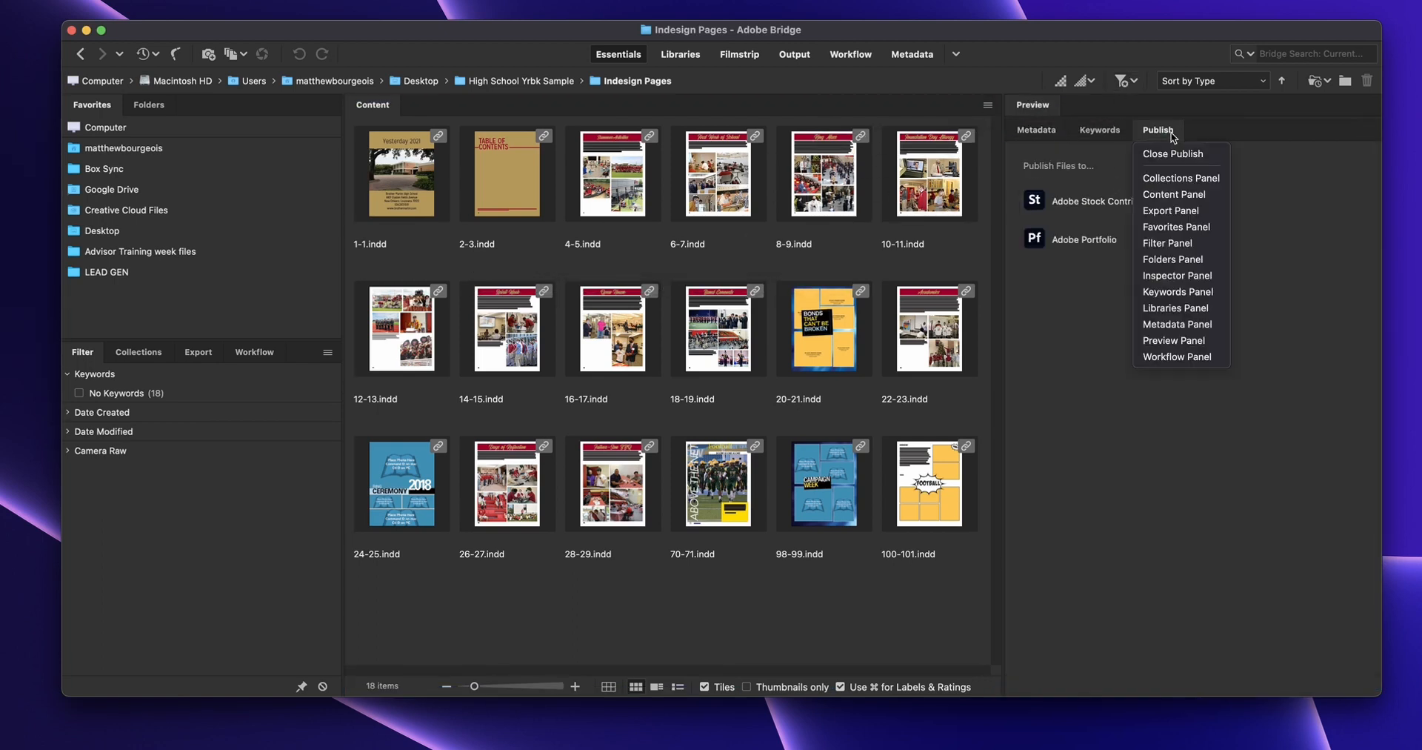
pyautogui.click(1180, 155)
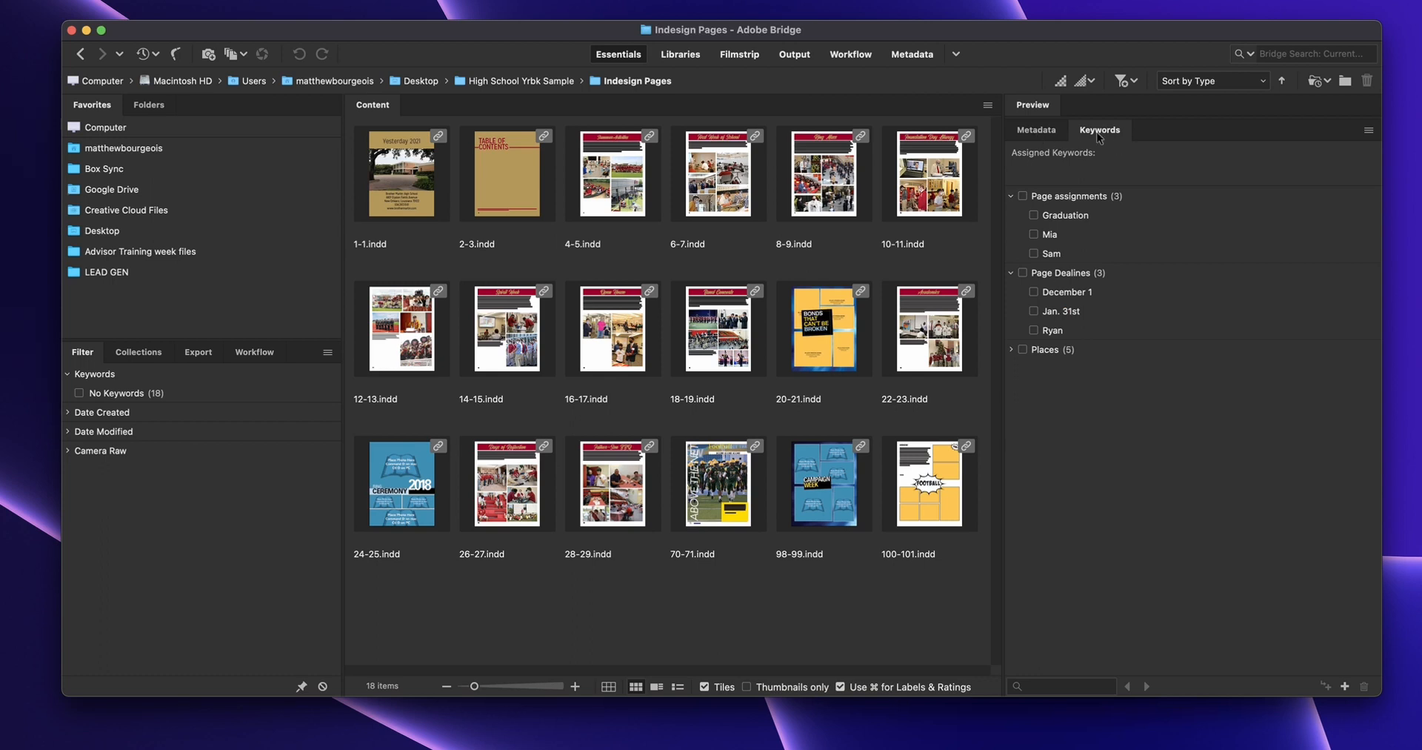
# Step: Move the Keywords and Metadata panels into the group holding Filter, Collections, Export and Workflow
pyautogui.moveTo(1102, 137); pyautogui.dragTo(221, 372)
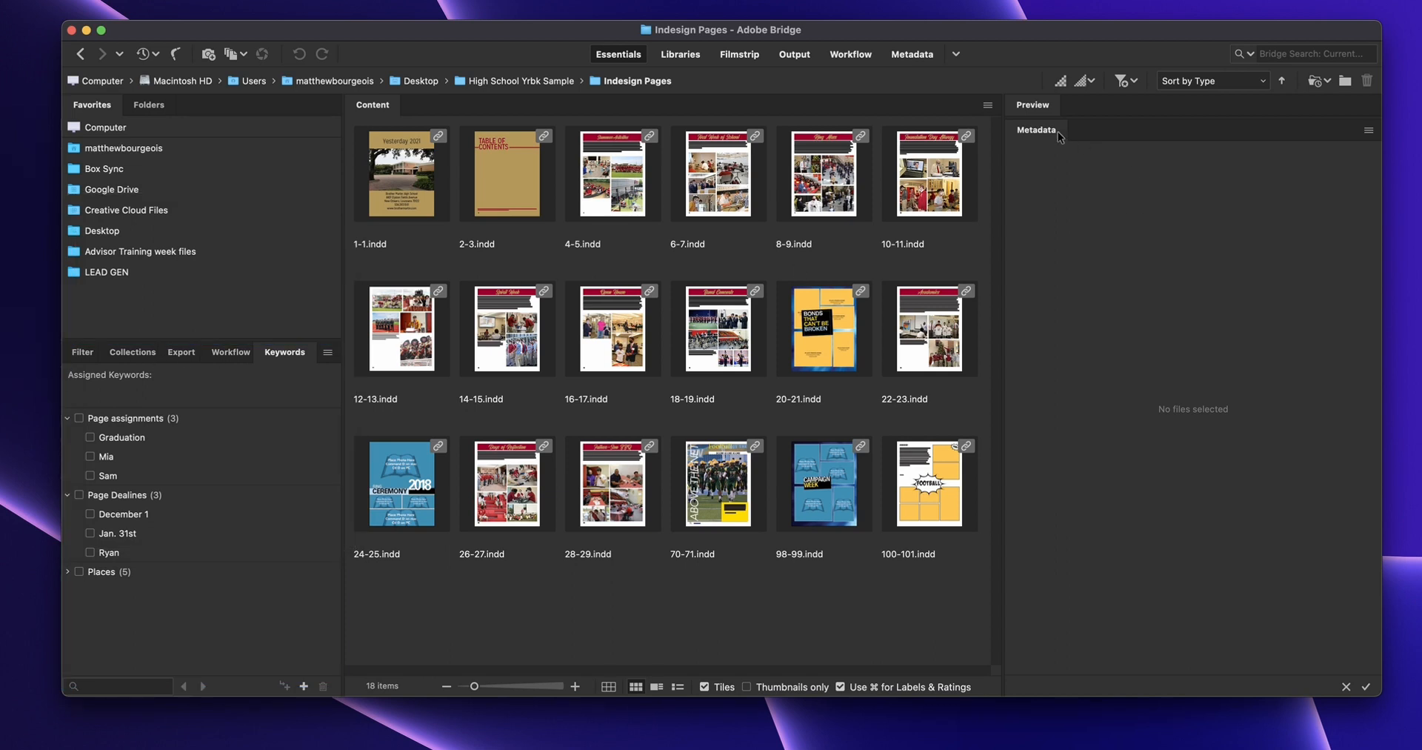
pyautogui.moveTo(1049, 137); pyautogui.dragTo(213, 432)
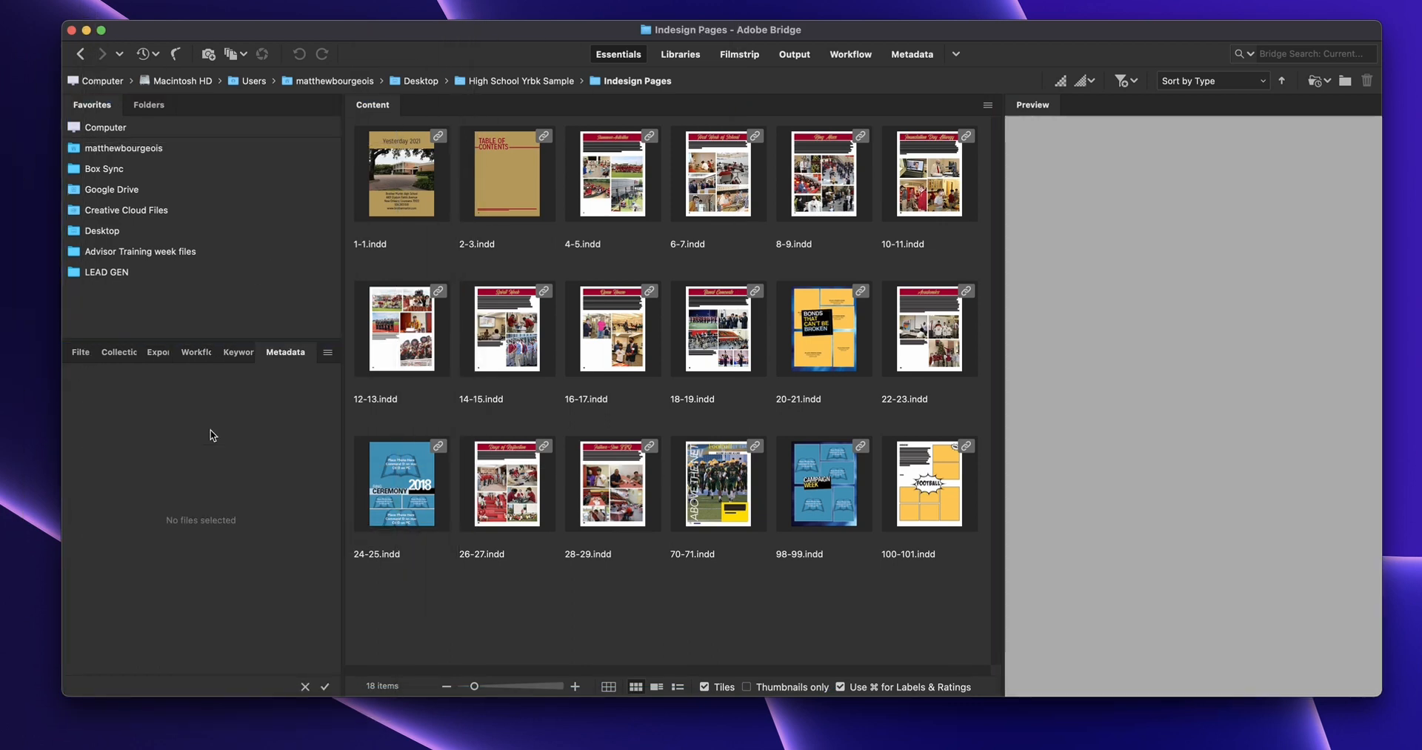
# Step: Close the Collections, Export and Workflow panels so only Filter, Keywords and Metadata remain in their group
pyautogui.click(235, 353)
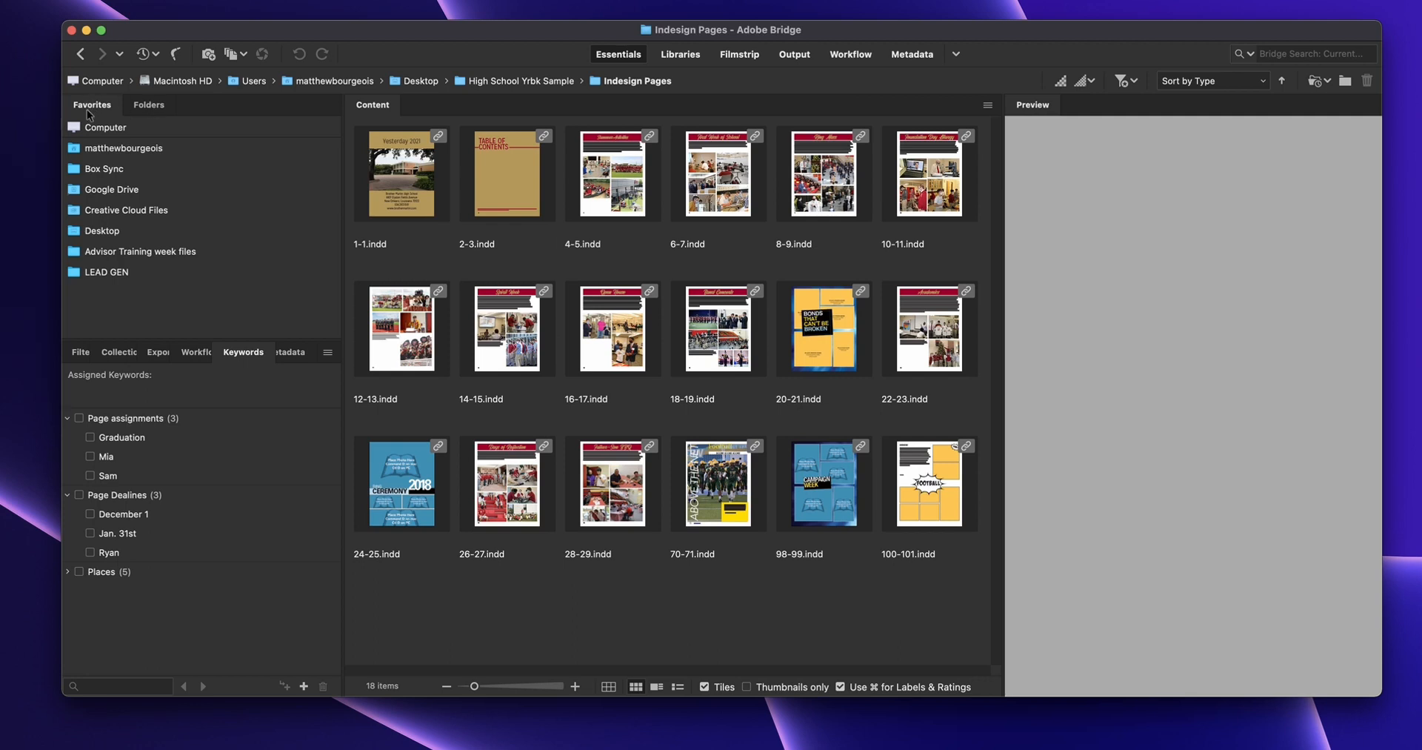
pyautogui.click(86, 355)
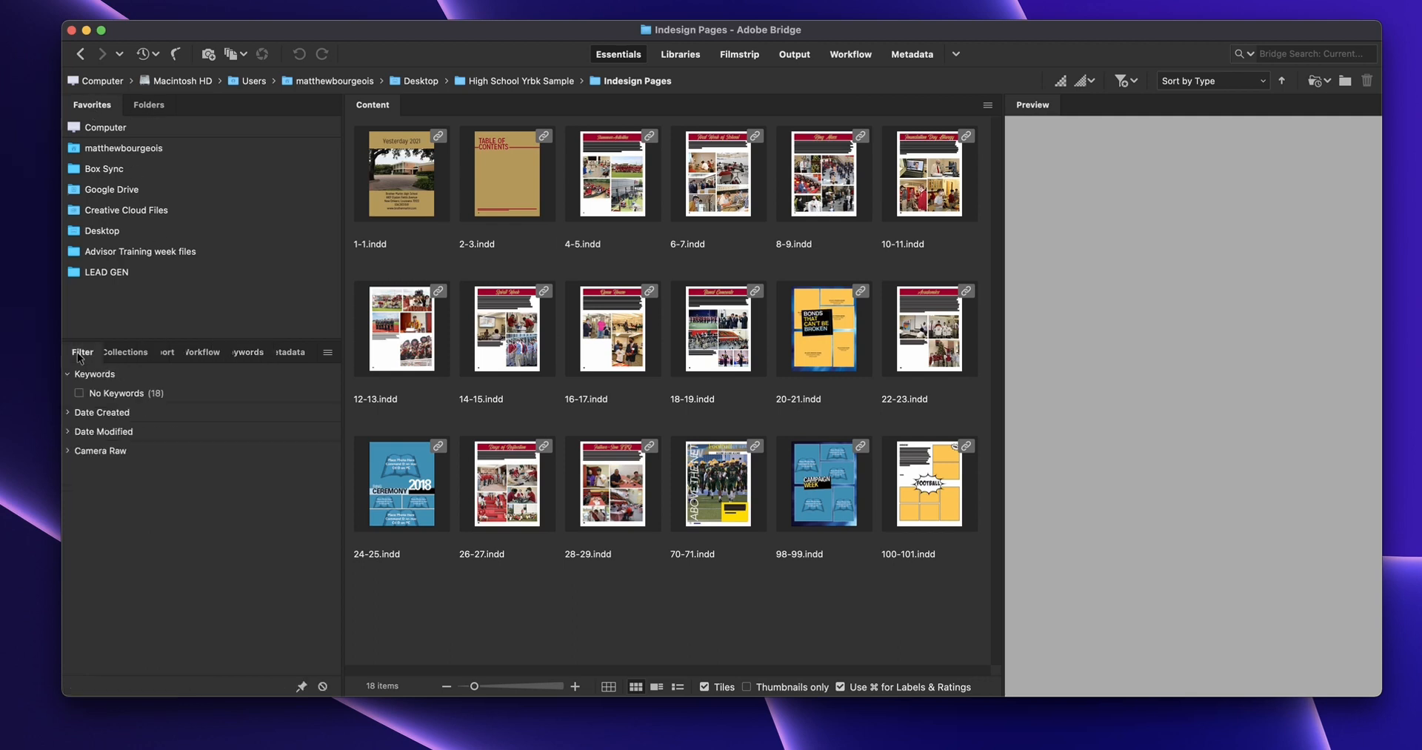
pyautogui.click(132, 358)
pyautogui.rightClick(132, 359)
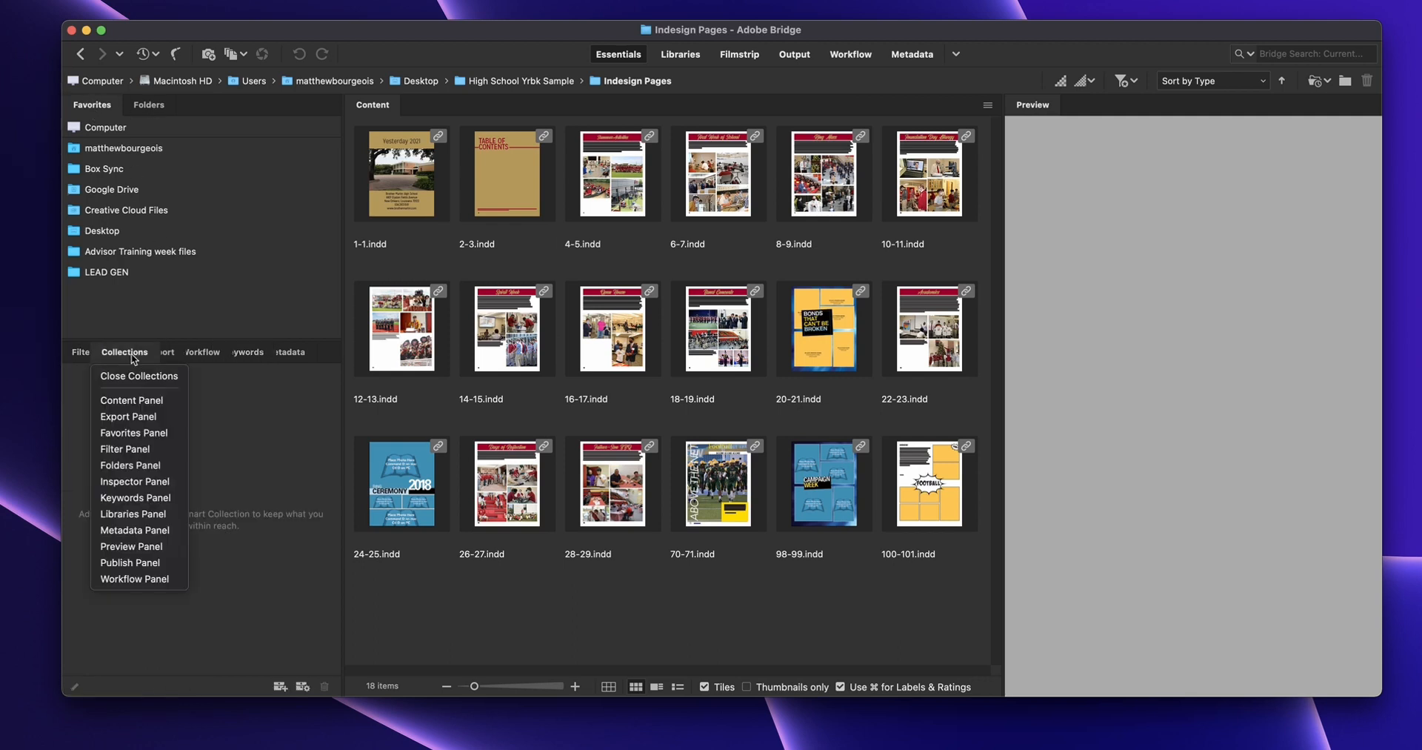
pyautogui.click(134, 374)
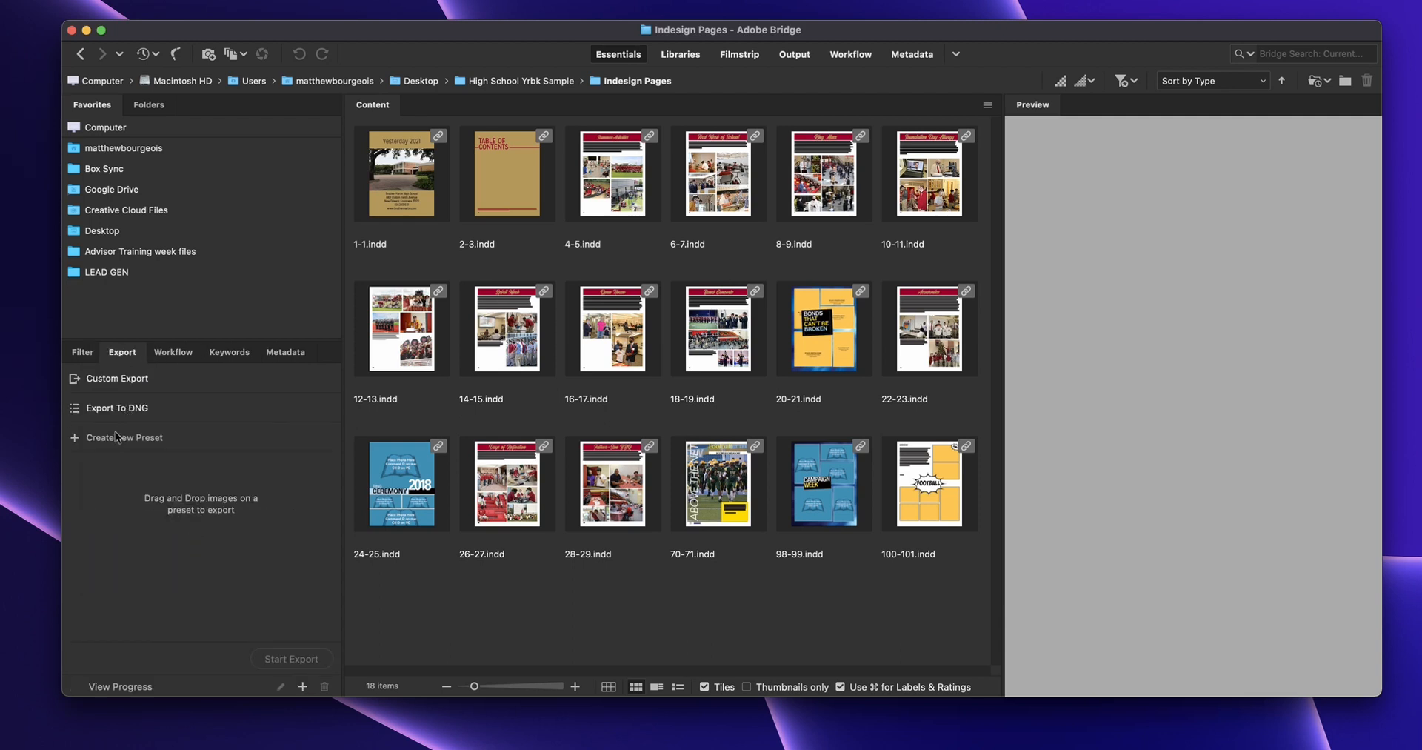
pyautogui.rightClick(124, 356)
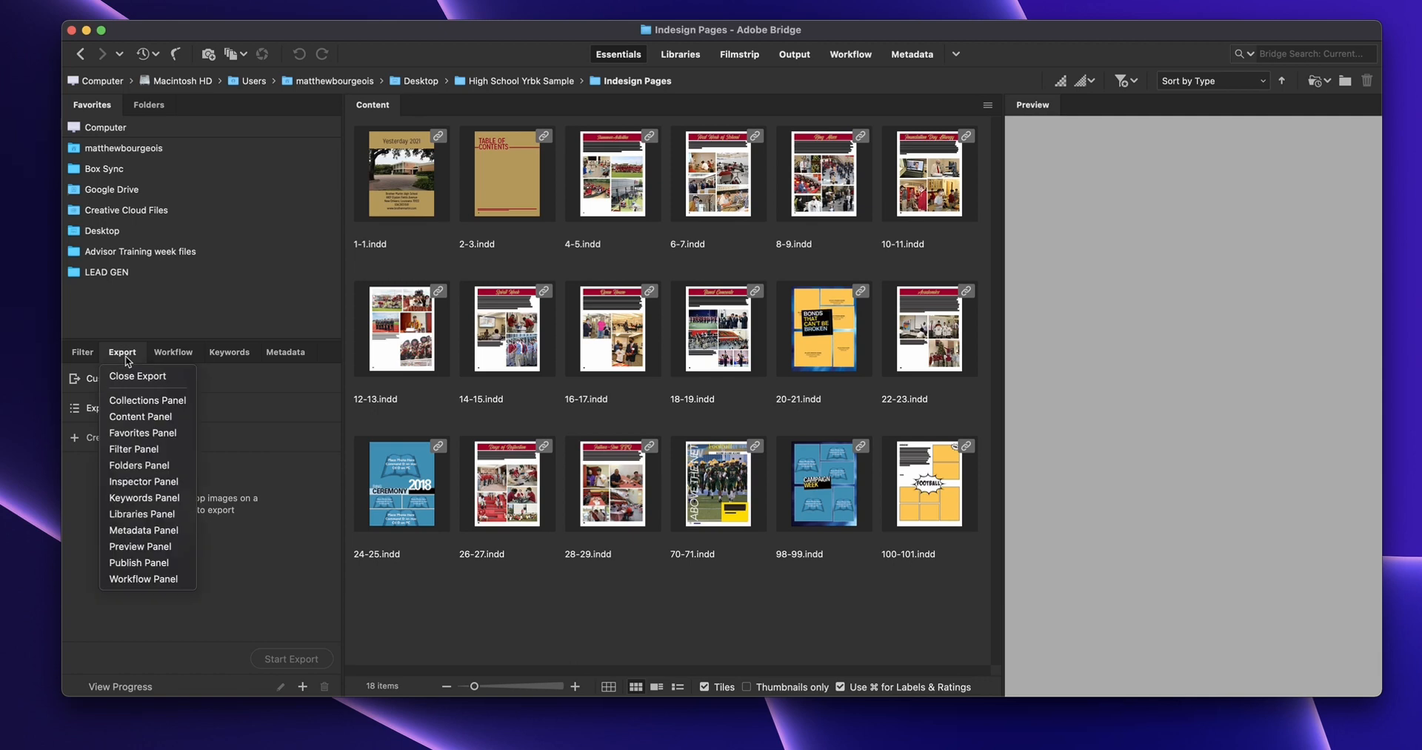
pyautogui.click(138, 375)
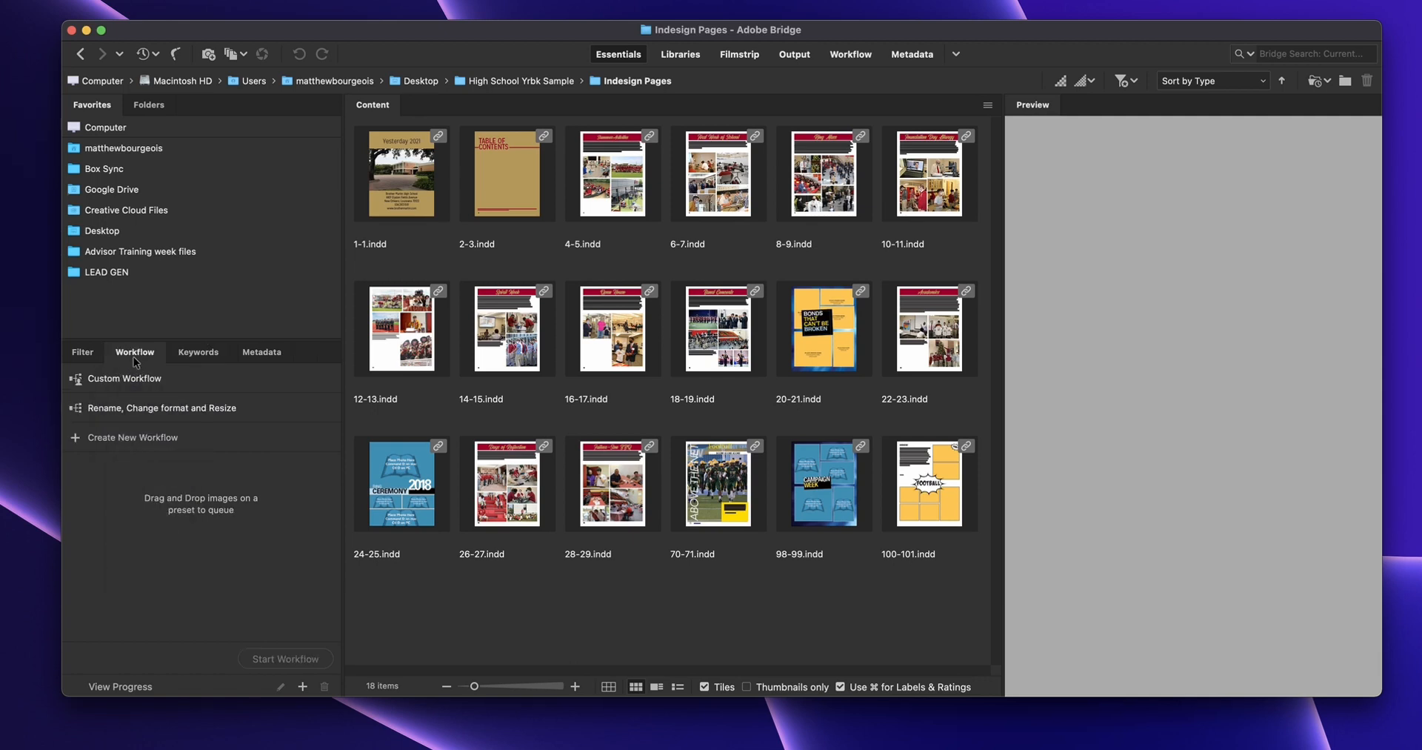
pyautogui.rightClick(134, 362)
pyautogui.click(136, 374)
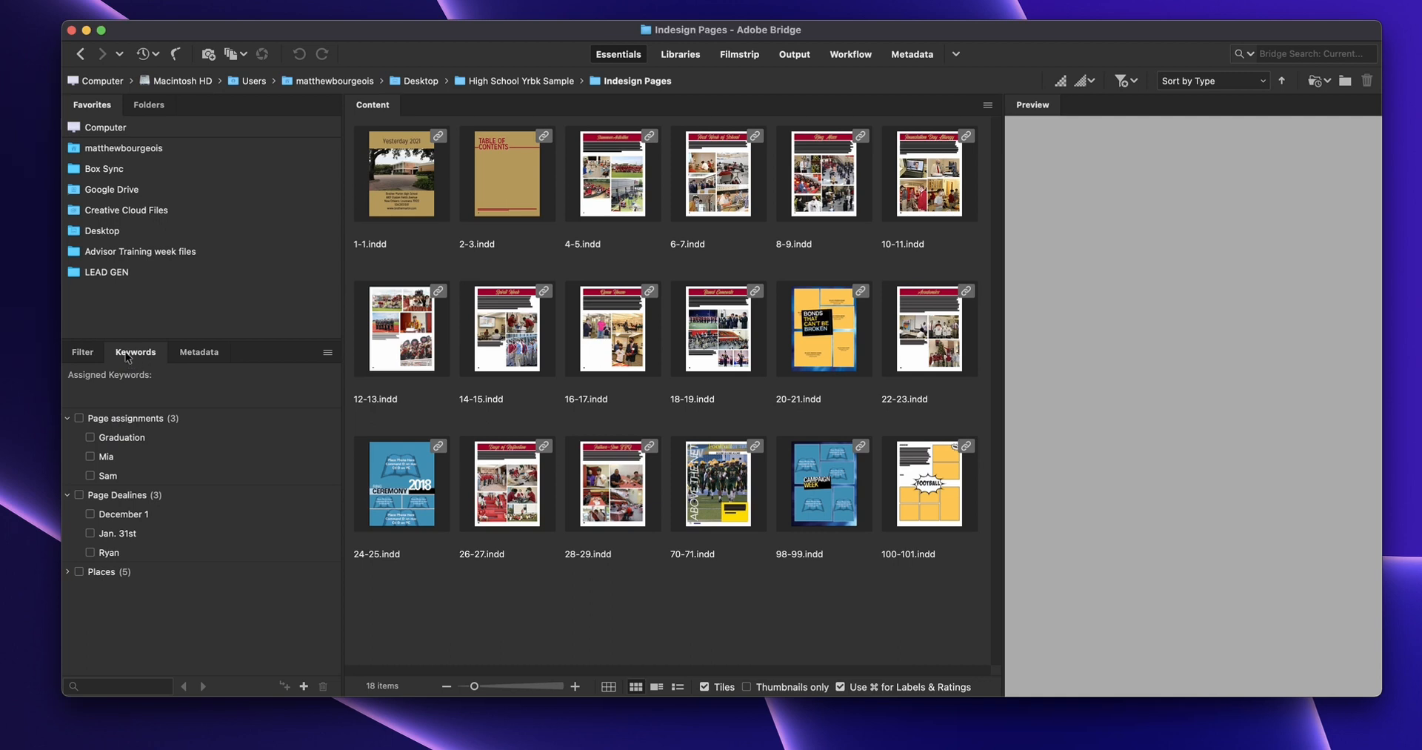
# Step: Look through the Metadata, Filter and Keywords panels, ending on Keywords
pyautogui.click(192, 359)
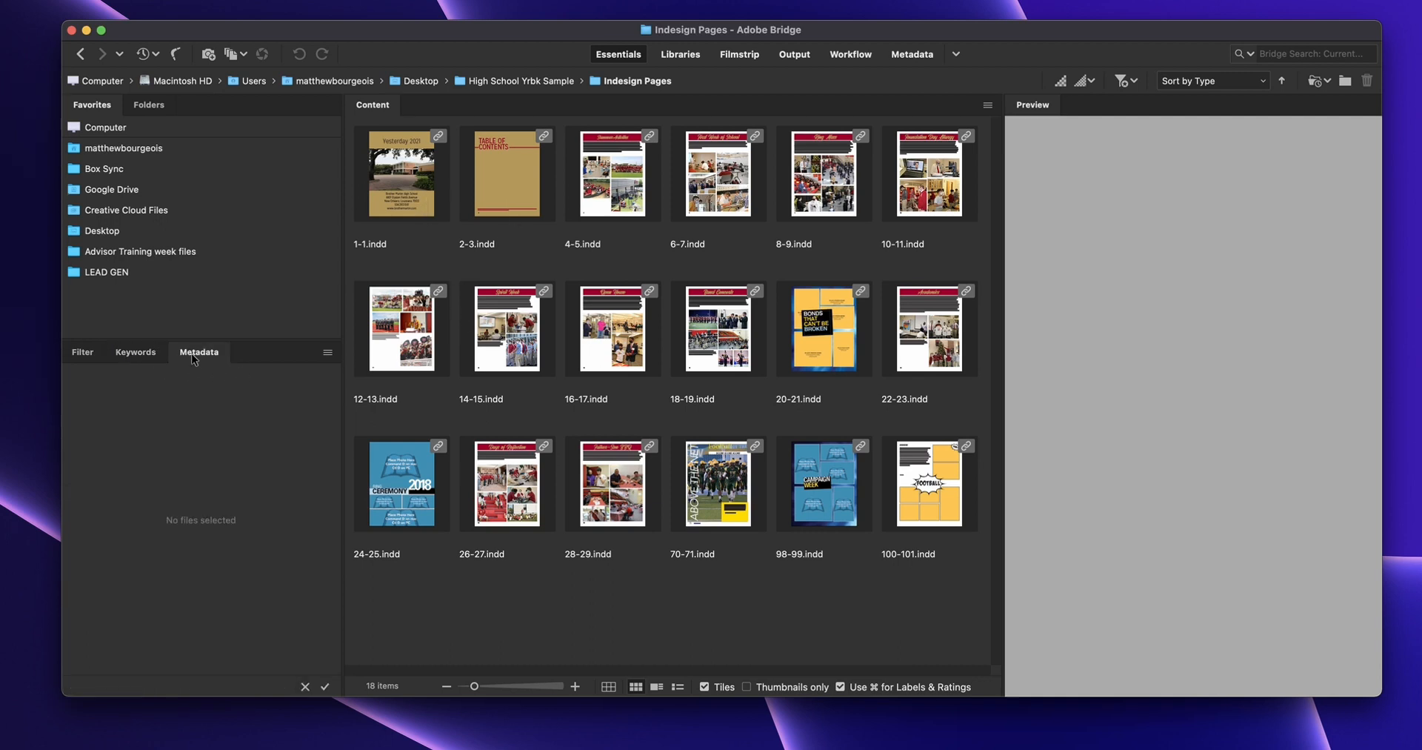
pyautogui.click(77, 353)
pyautogui.click(133, 356)
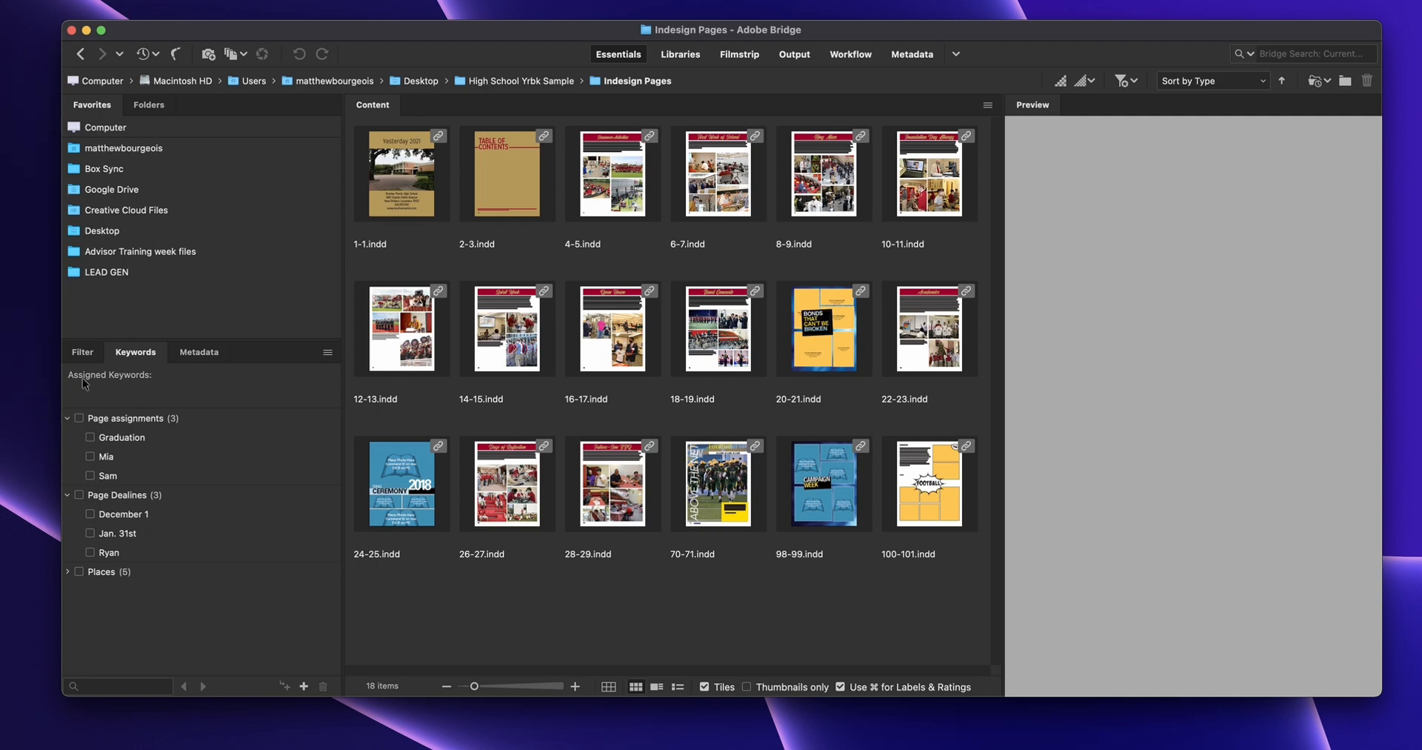
pyautogui.click(83, 354)
pyautogui.click(134, 357)
# Step: Preview the InDesign files 10-11.indd, 100-101.indd, 2-3.indd and 4-5.indd one after another
pyautogui.click(939, 210)
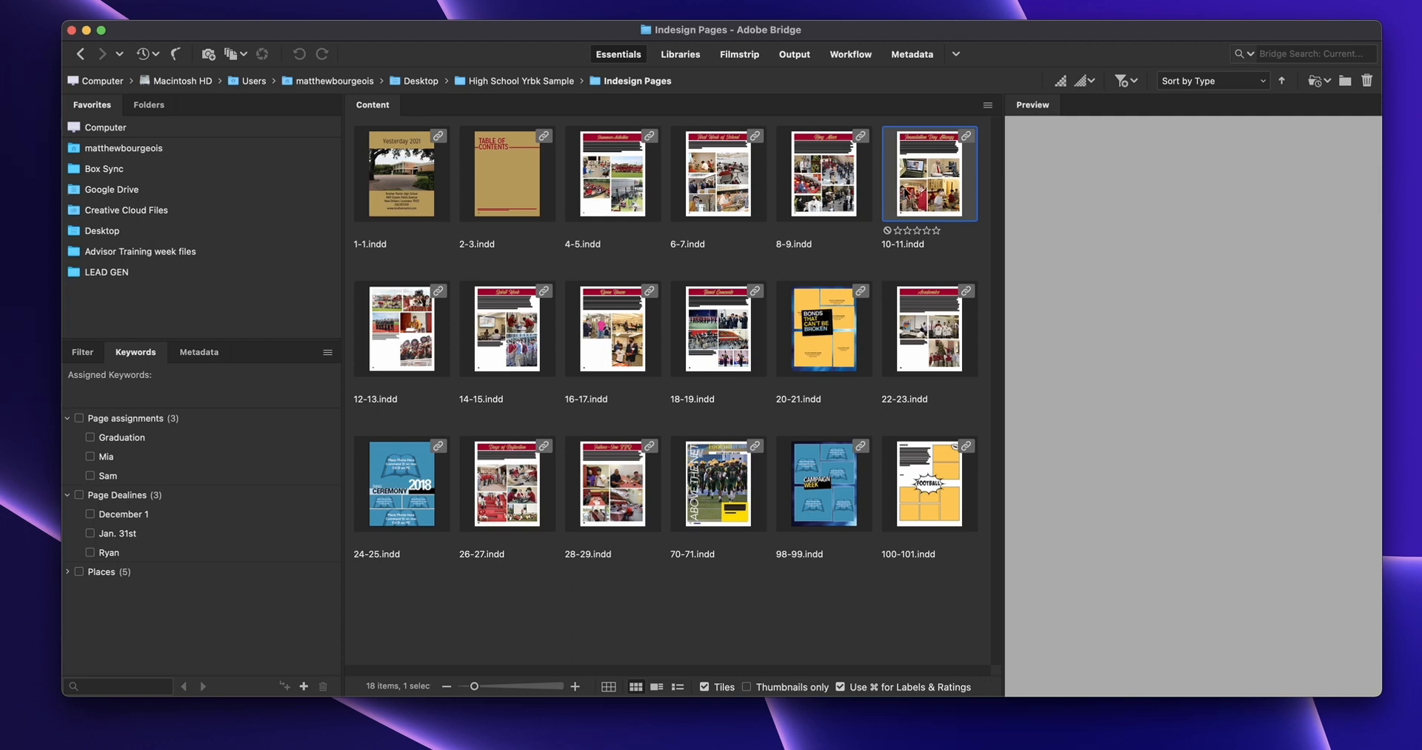
pyautogui.moveTo(1037, 108); pyautogui.dragTo(1039, 153)
pyautogui.click(927, 517)
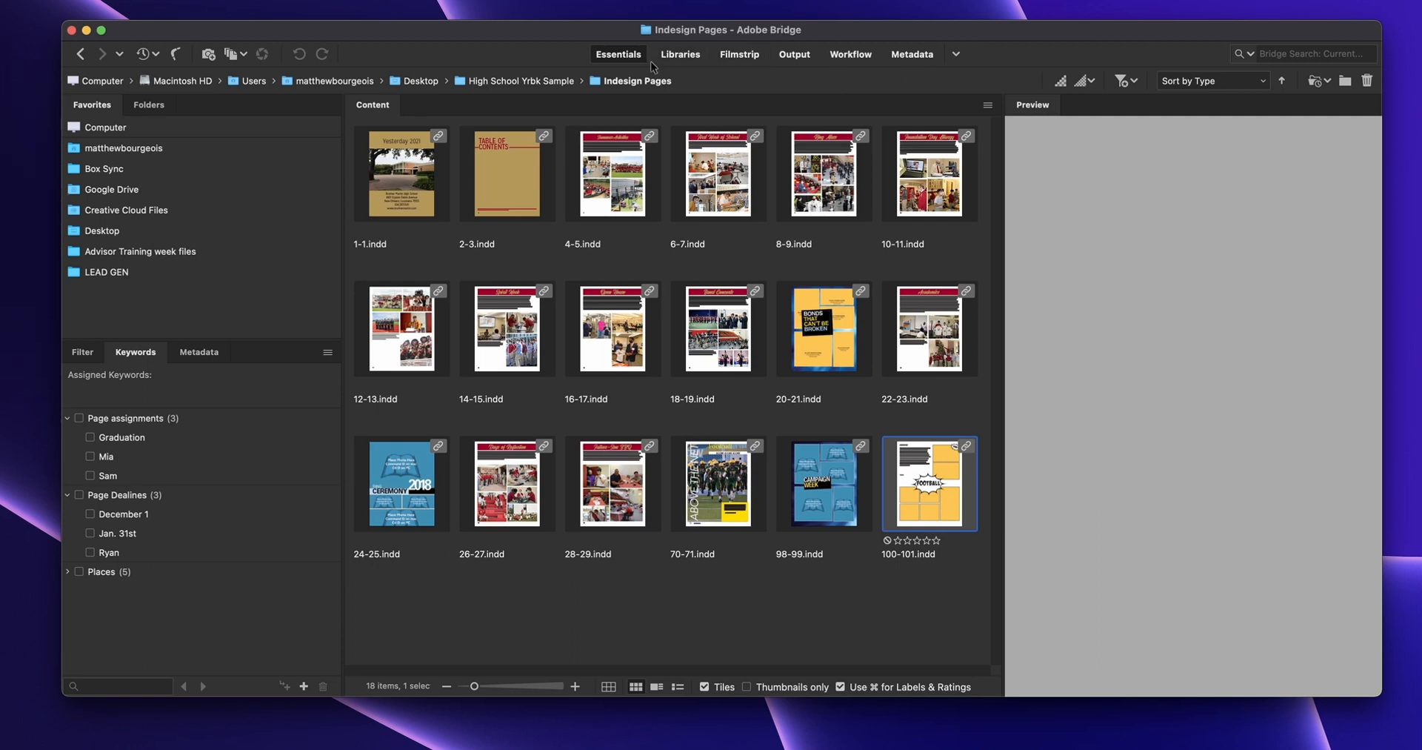
pyautogui.click(522, 175)
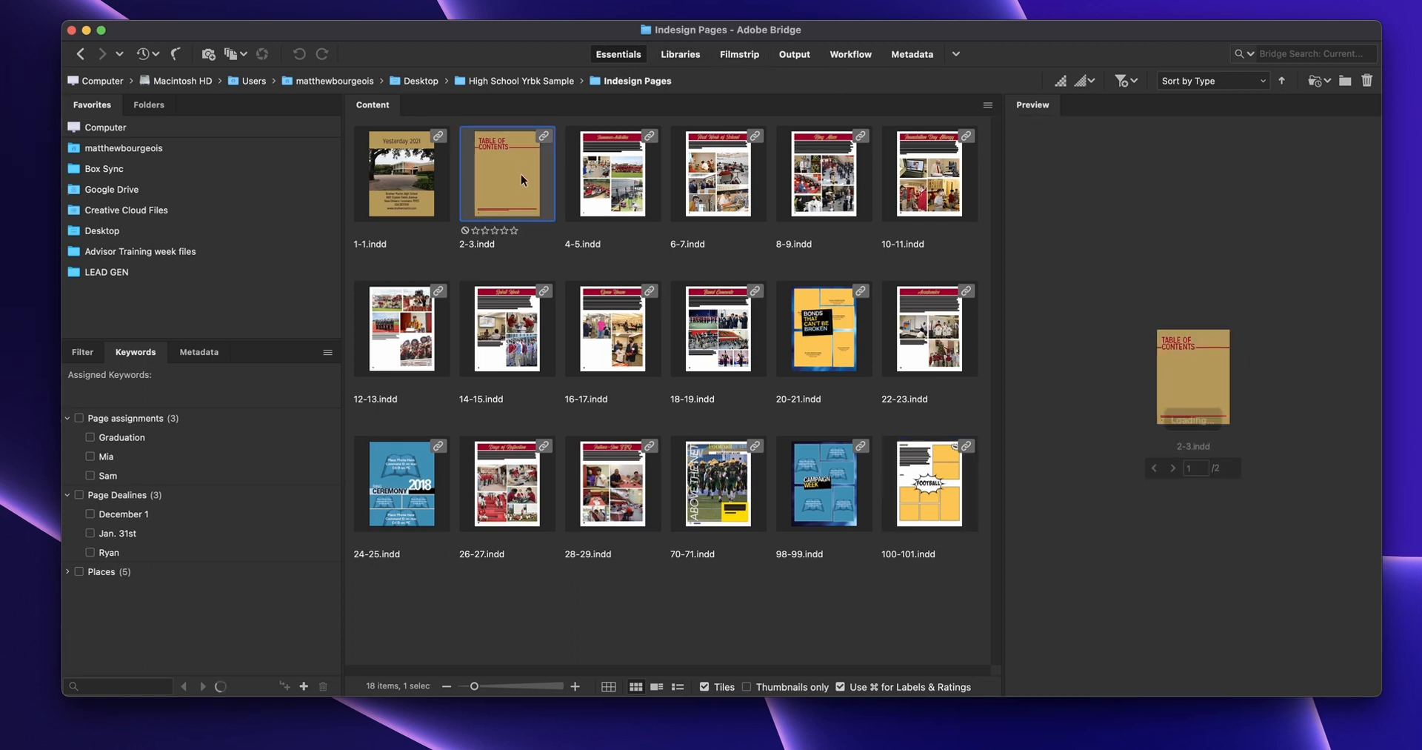
pyautogui.click(623, 191)
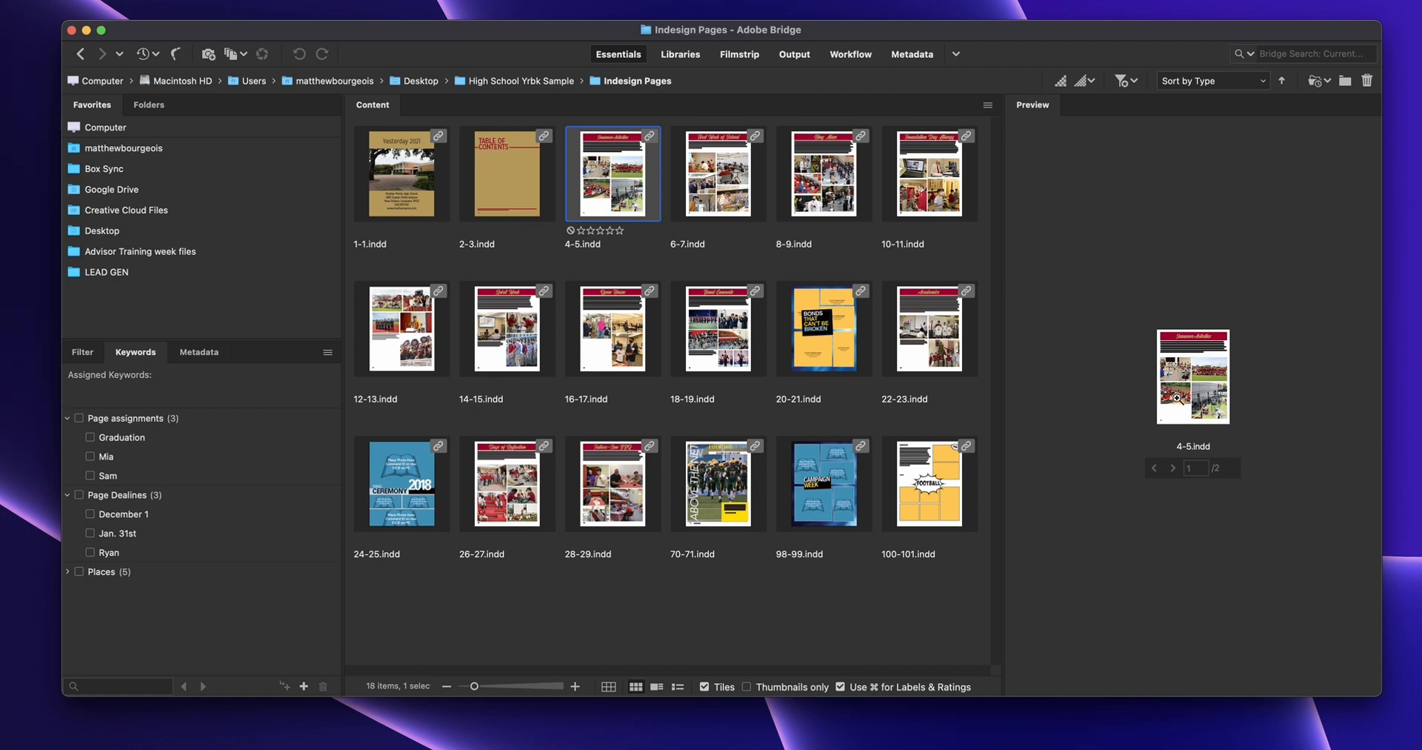
# Step: Magnify part of the 4-5.indd preview with the loupe, dismiss the loupe, and preview 22-23.indd
pyautogui.moveTo(1036, 100); pyautogui.dragTo(1061, 192)
pyautogui.click(1217, 376)
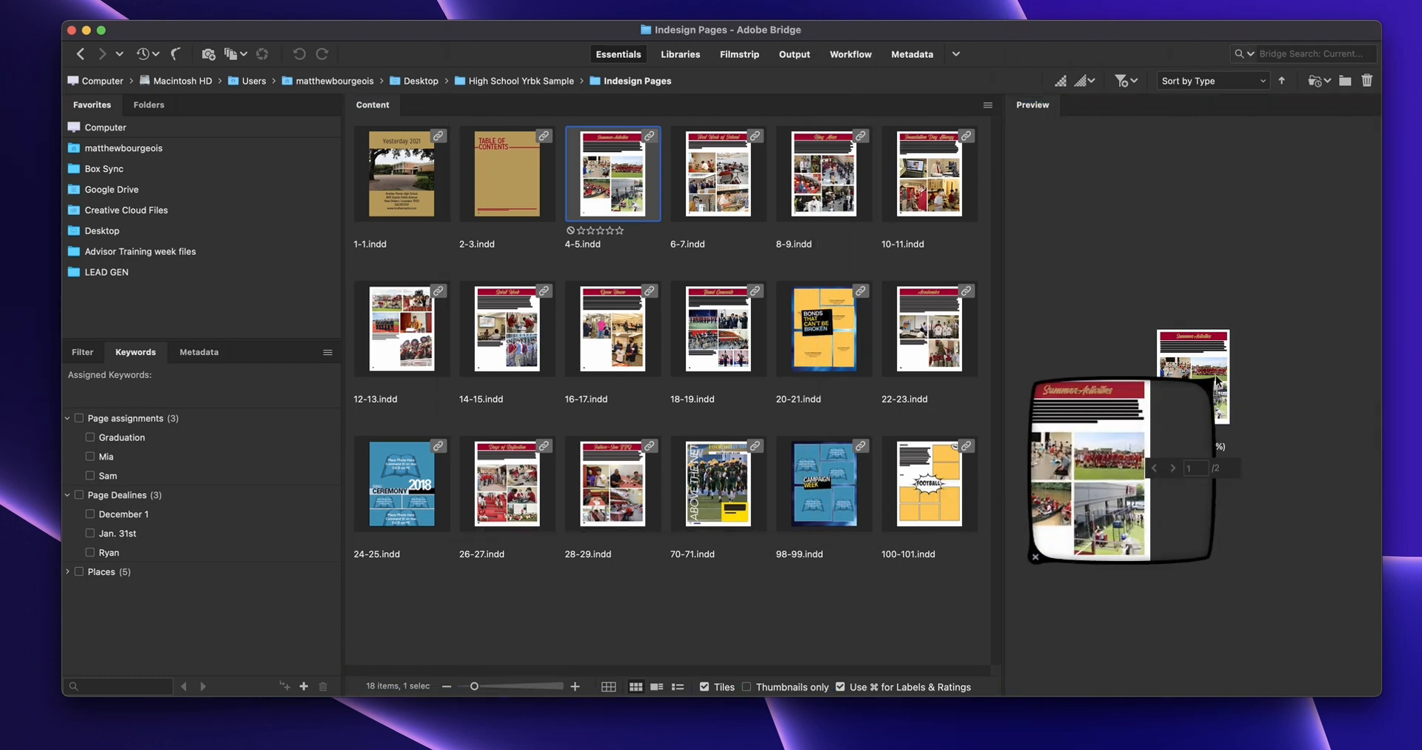
pyautogui.click(1188, 390)
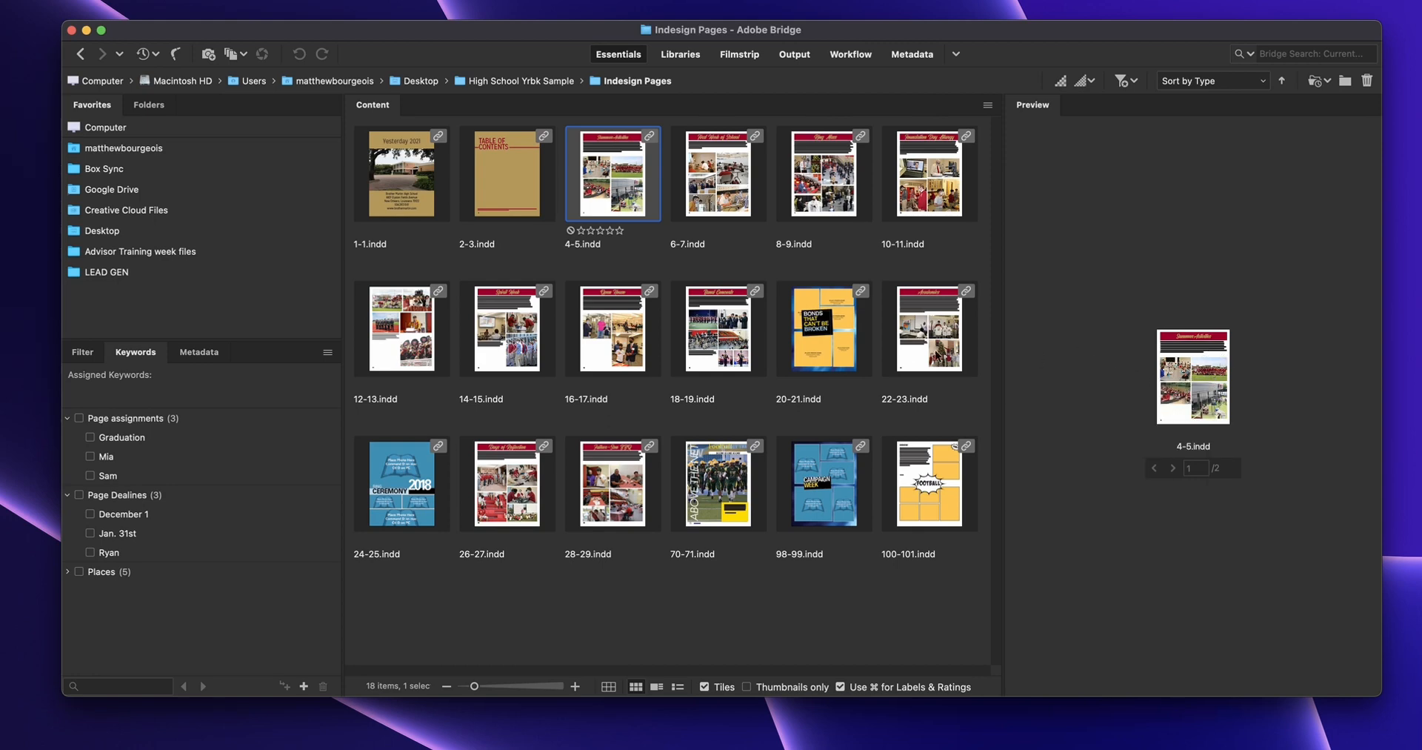
pyautogui.click(935, 360)
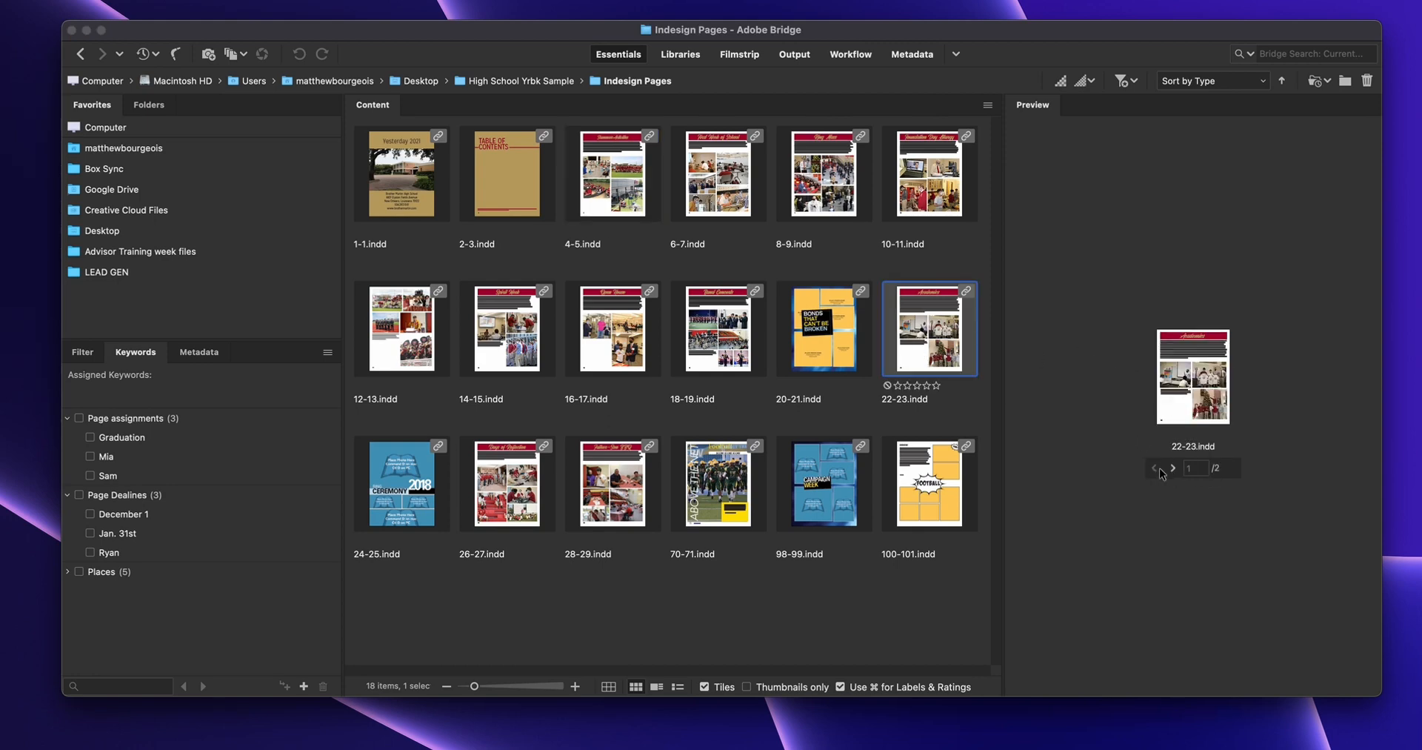
# Step: Make the window slightly narrower and taller, dock the Metadata panel beneath Preview, and enlarge the Preview area
pyautogui.moveTo(1354, 689)
pyautogui.mouseDown()
pyautogui.moveTo(1124, 477)
pyautogui.moveTo(993, 437)
pyautogui.moveTo(1055, 444)
pyautogui.moveTo(1069, 527)
pyautogui.moveTo(1001, 540)
pyautogui.moveTo(1016, 412)
pyautogui.moveTo(1212, 435)
pyautogui.moveTo(1197, 479)
pyautogui.moveTo(1359, 719)
pyautogui.moveTo(1391, 723)
pyautogui.moveTo(1350, 704)
pyautogui.mouseUp()
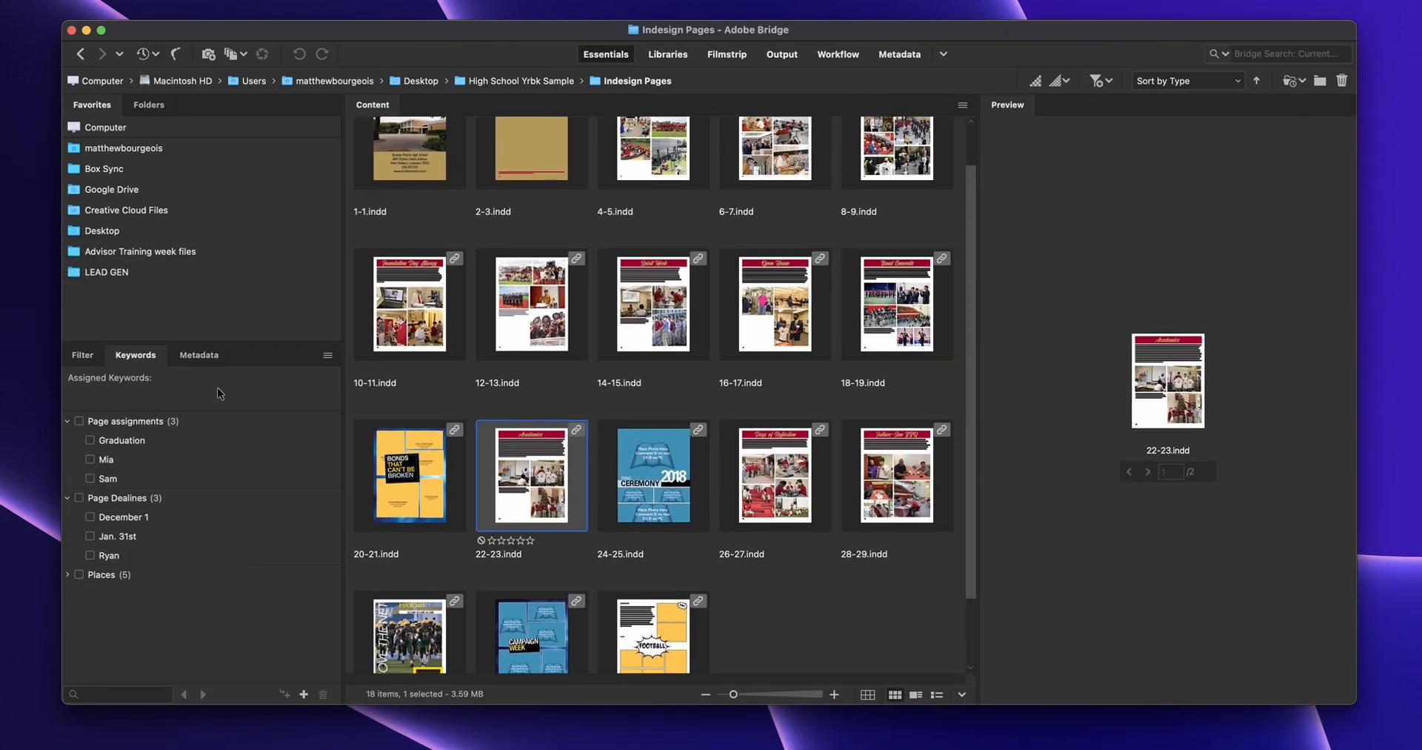
pyautogui.moveTo(196, 357); pyautogui.dragTo(1194, 700)
pyautogui.moveTo(1078, 107); pyautogui.dragTo(1140, 706)
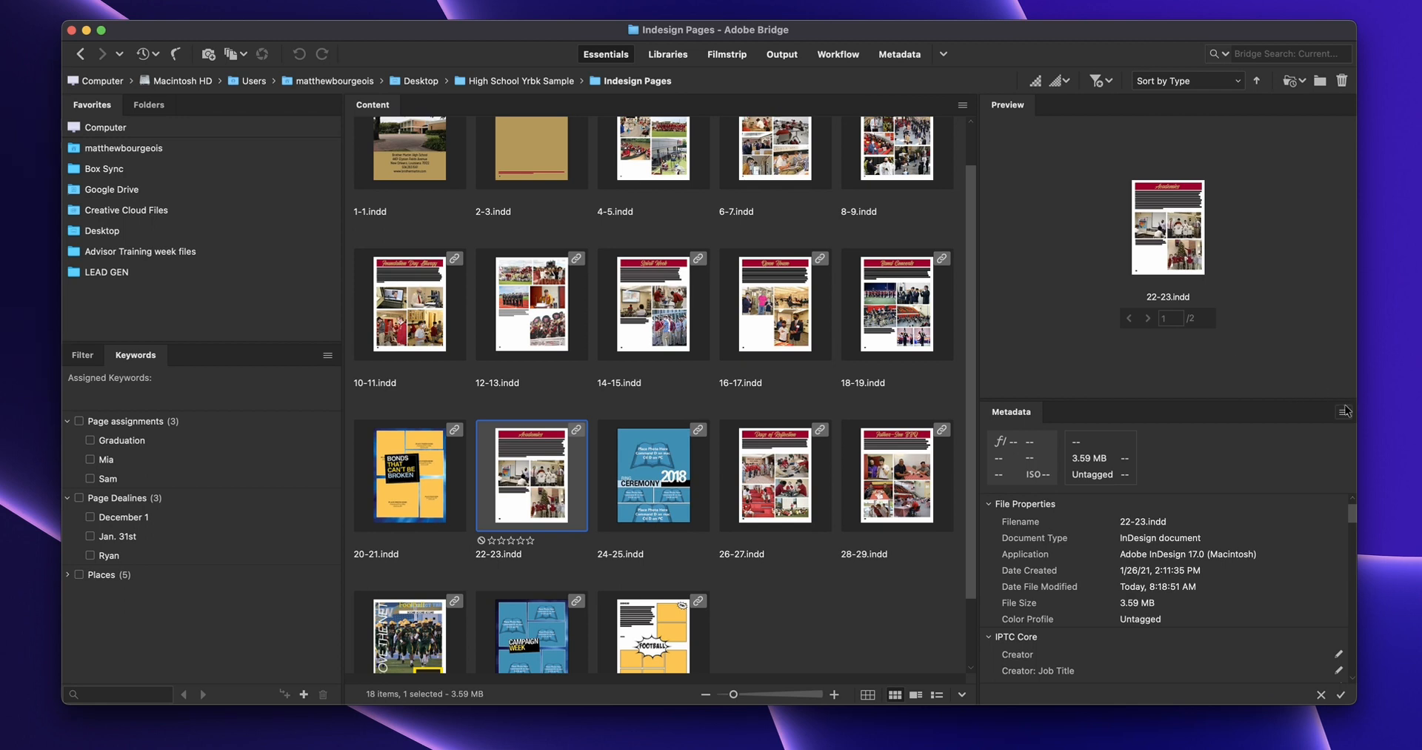
pyautogui.moveTo(1324, 400); pyautogui.dragTo(1280, 454)
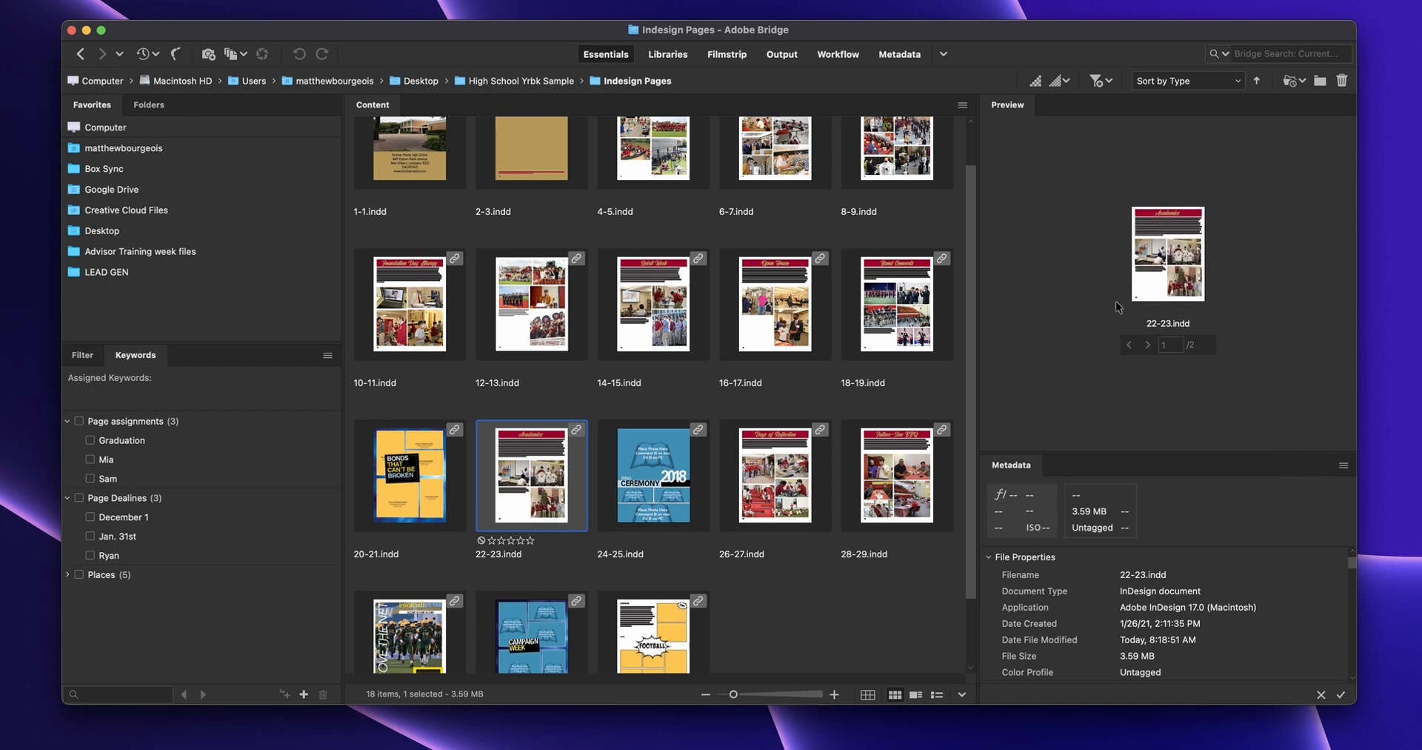
# Step: Inspect the 22-23.indd preview with the loupe, dismiss it, and view the preview's rating and label options
pyautogui.click(1183, 272)
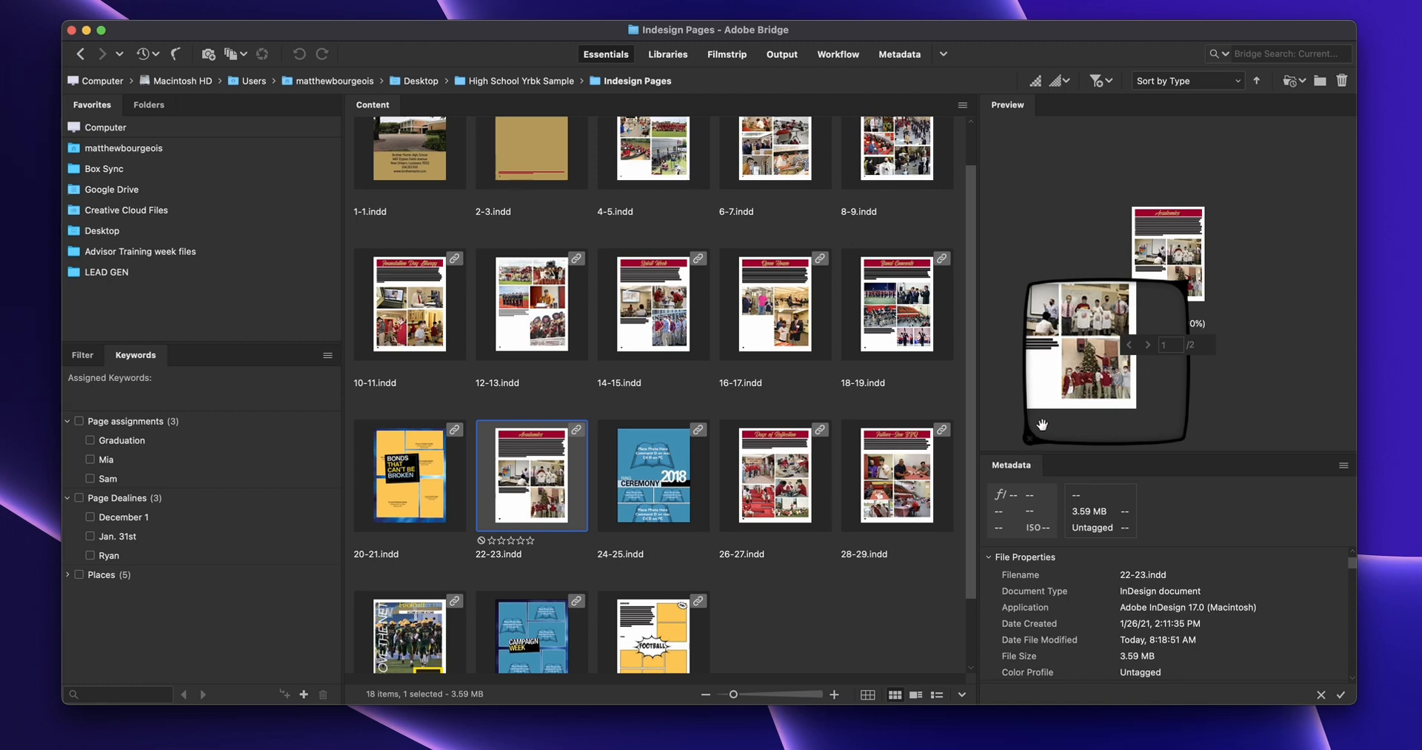
pyautogui.moveTo(1030, 435); pyautogui.dragTo(1198, 283)
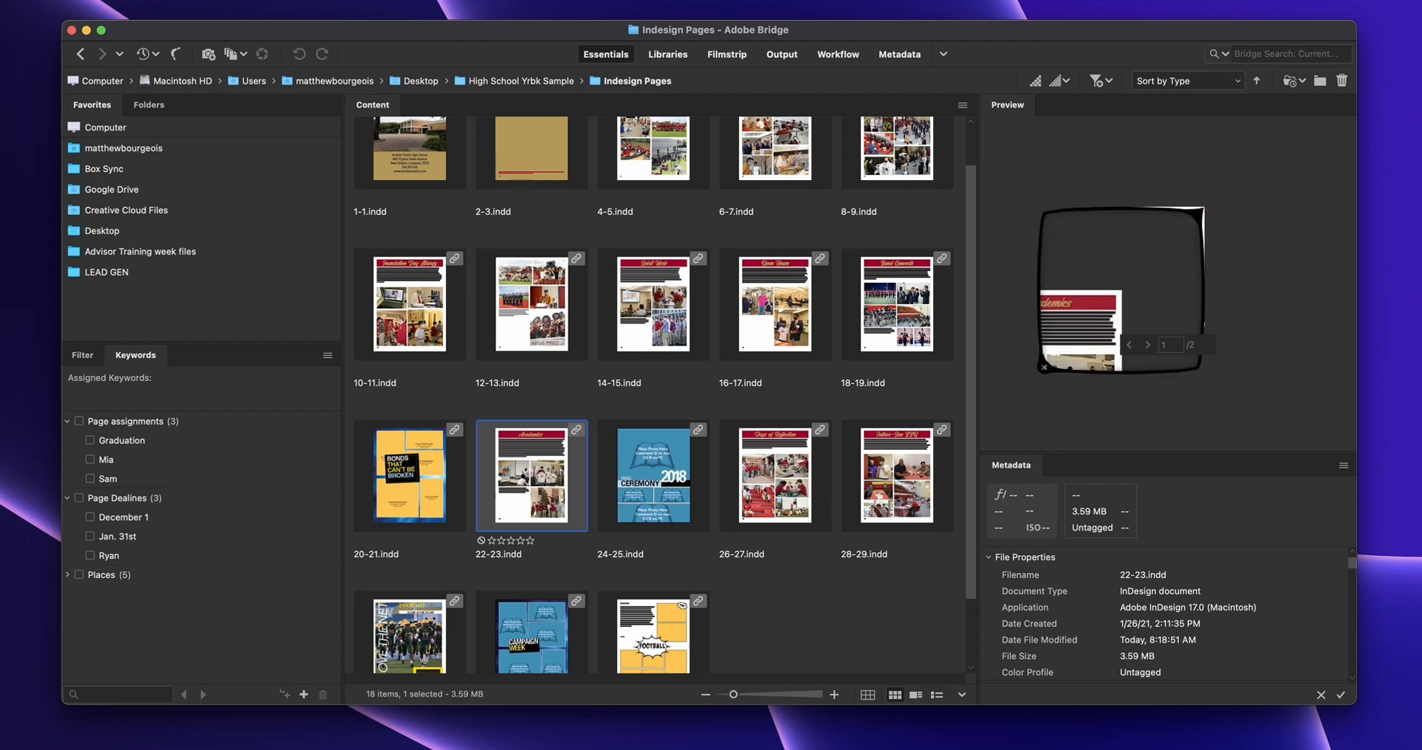
pyautogui.click(1199, 246)
pyautogui.rightClick(1189, 235)
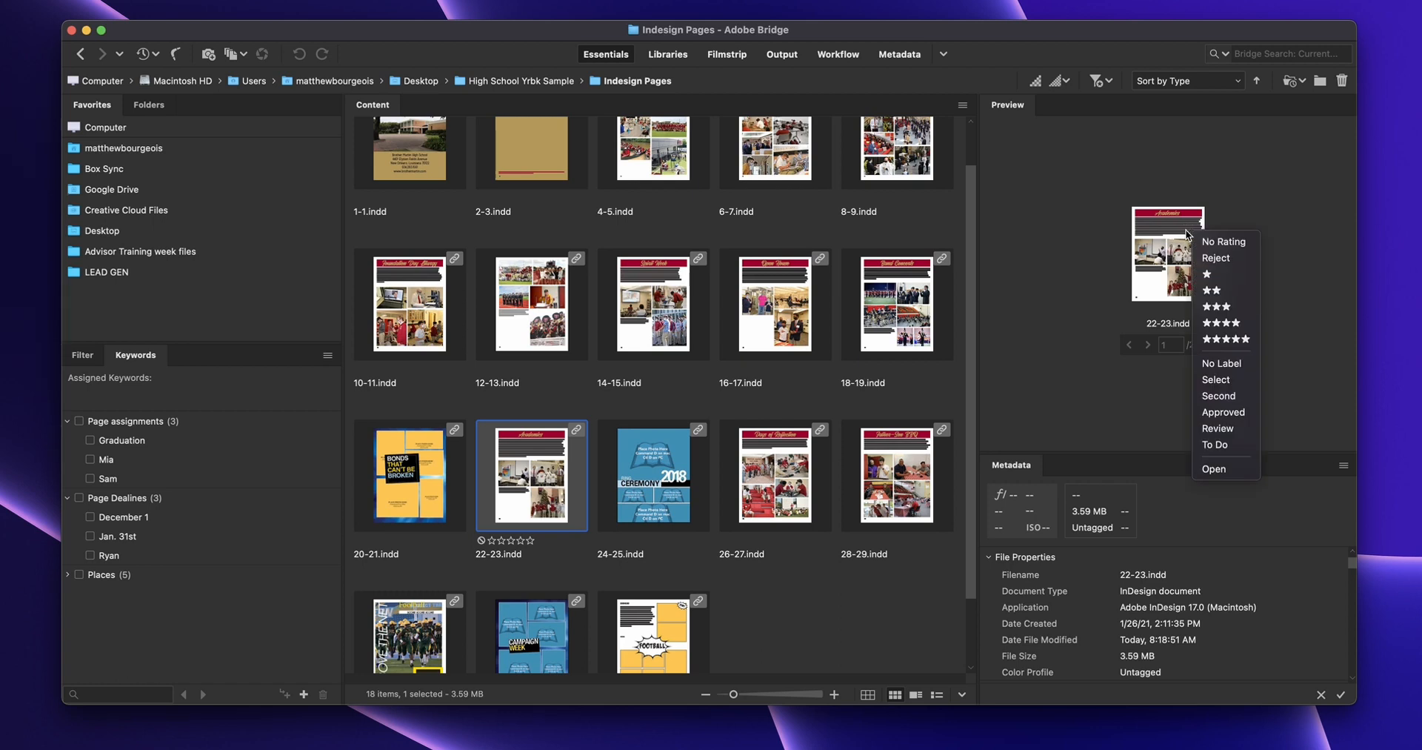
pyautogui.click(1053, 238)
# Step: Move the Metadata panel back into the group with Filter and Keywords, and select 12-13.indd
pyautogui.moveTo(1005, 467); pyautogui.dragTo(145, 357)
pyautogui.click(519, 333)
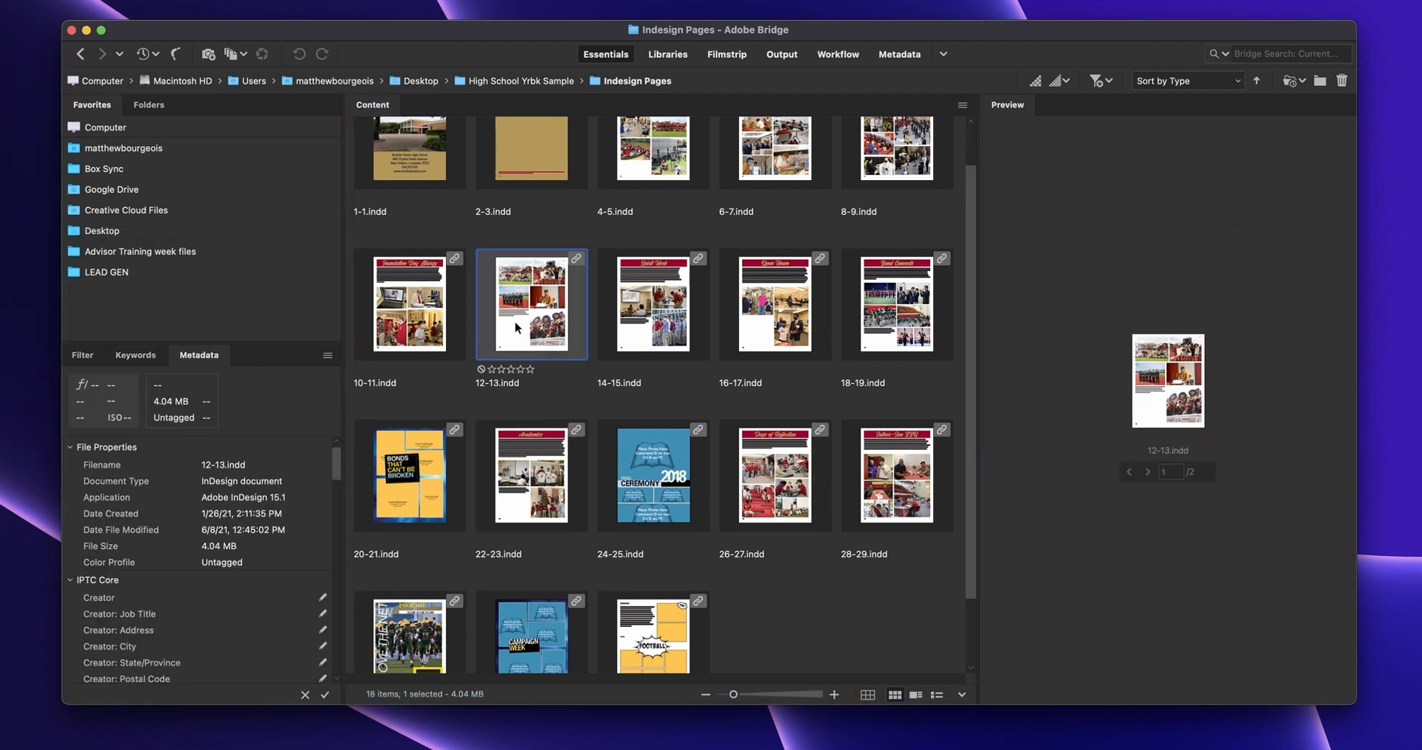
# Step: Preview several InDesign files in turn from 1-1.indd through 8-9.indd, plus 22-23.indd and 20-21.indd
pyautogui.scroll(2, 554, 277)
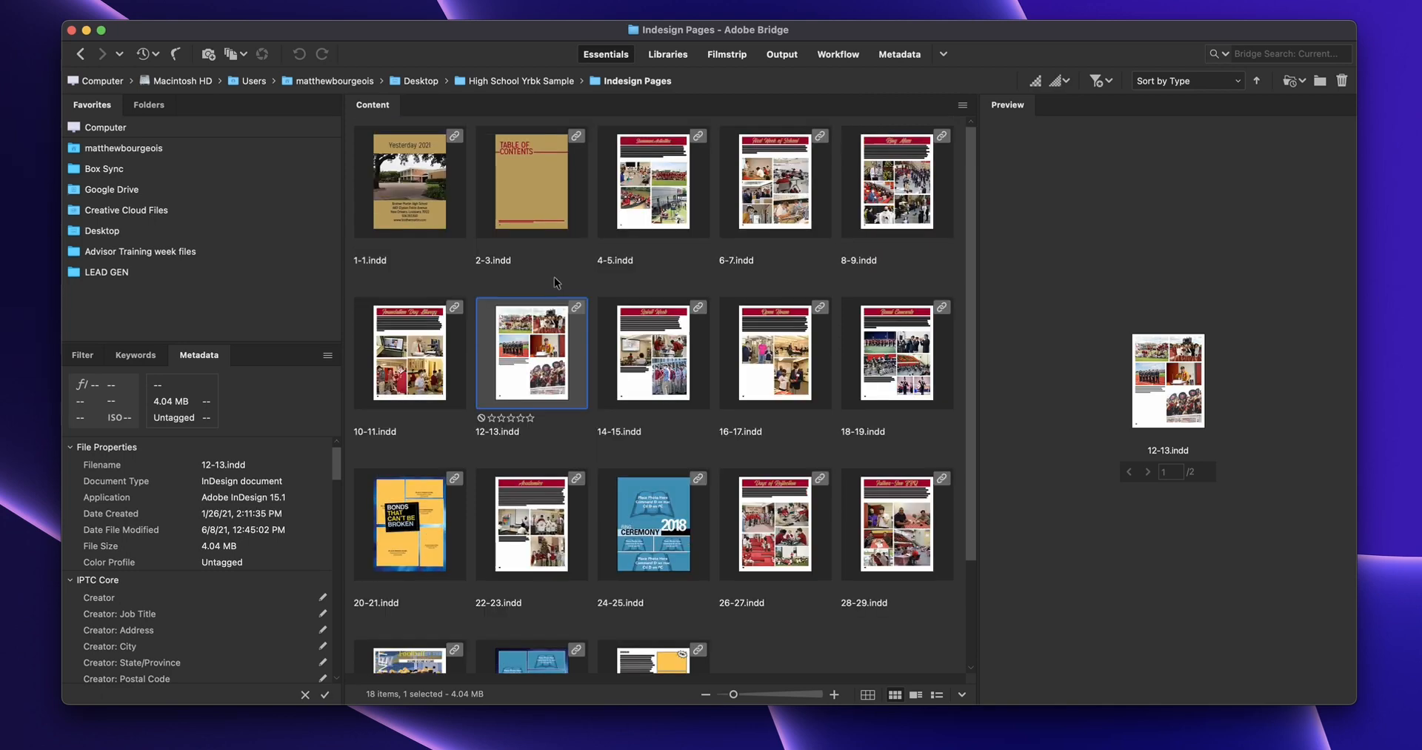
pyautogui.click(409, 192)
pyautogui.click(511, 192)
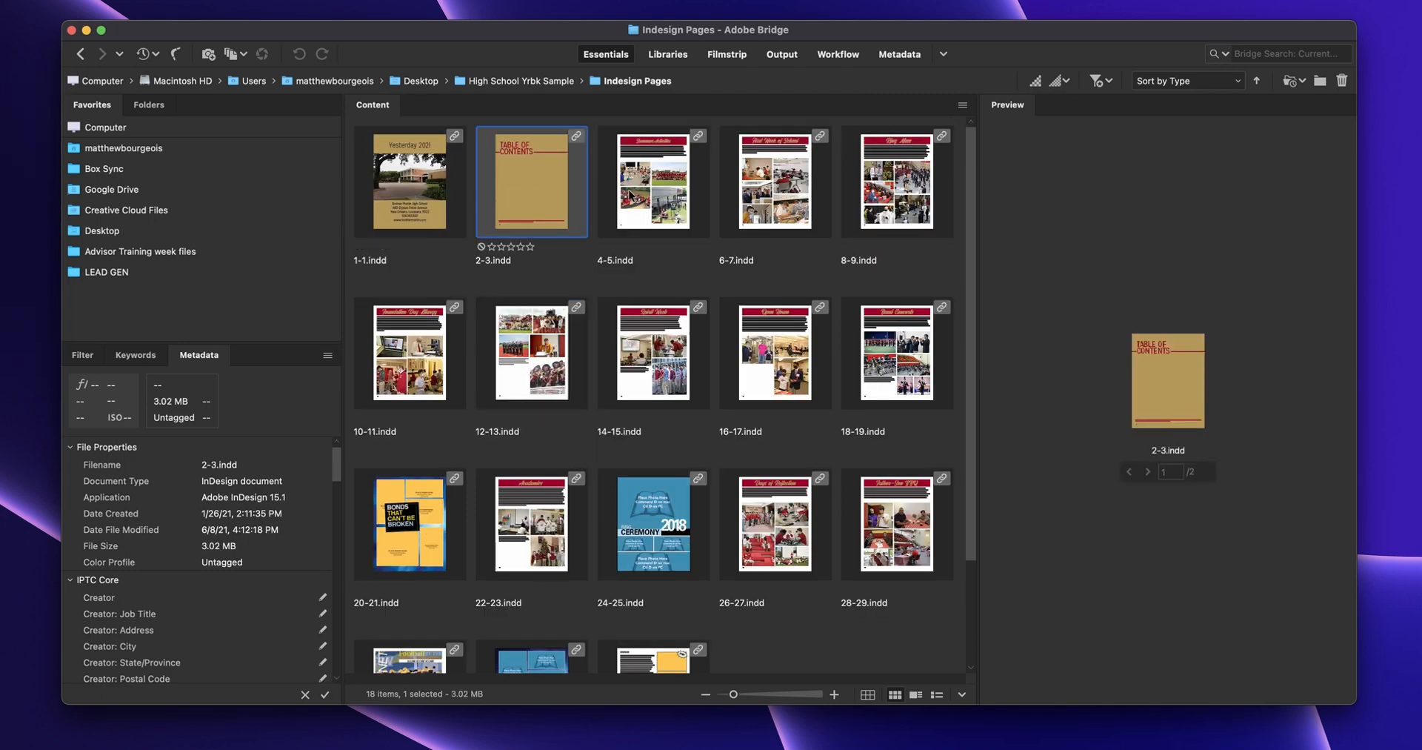
pyautogui.click(638, 196)
pyautogui.click(783, 202)
pyautogui.click(910, 213)
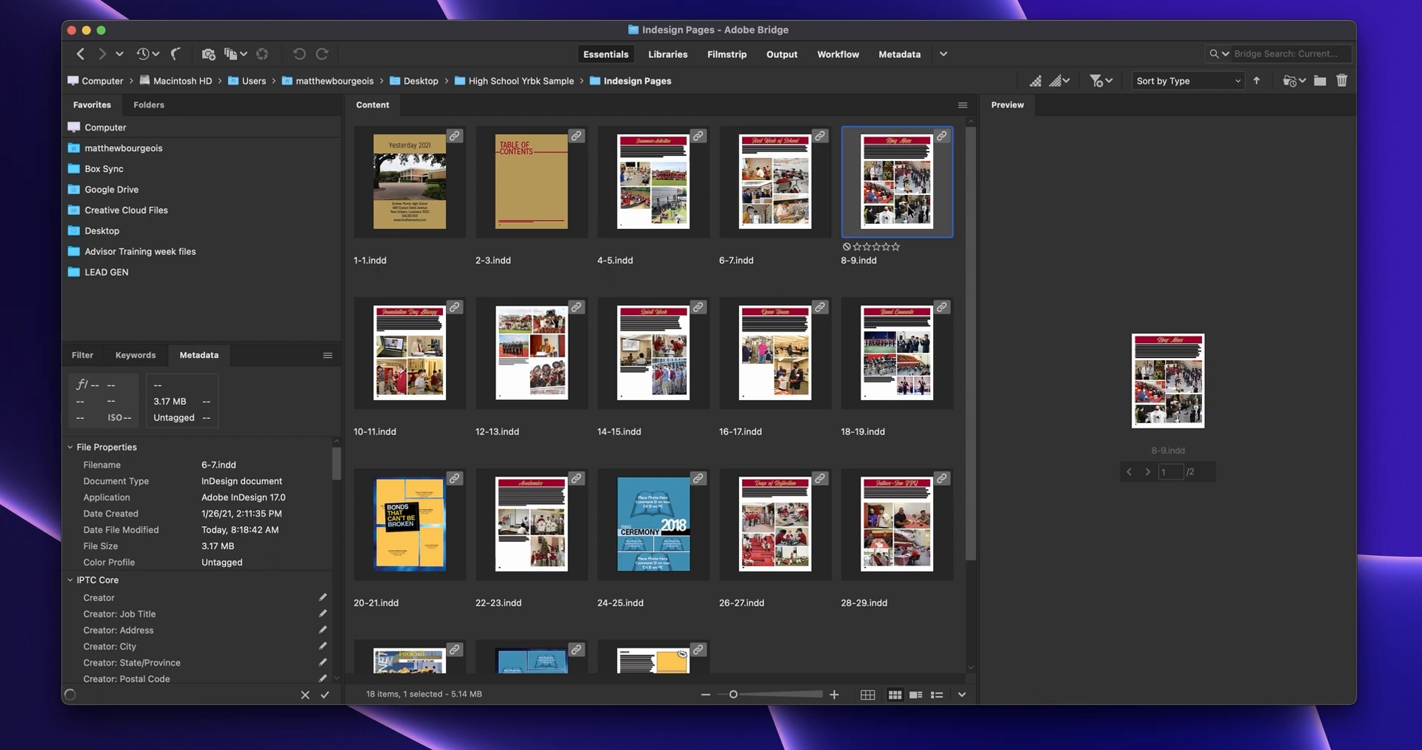
pyautogui.click(520, 509)
pyautogui.click(410, 522)
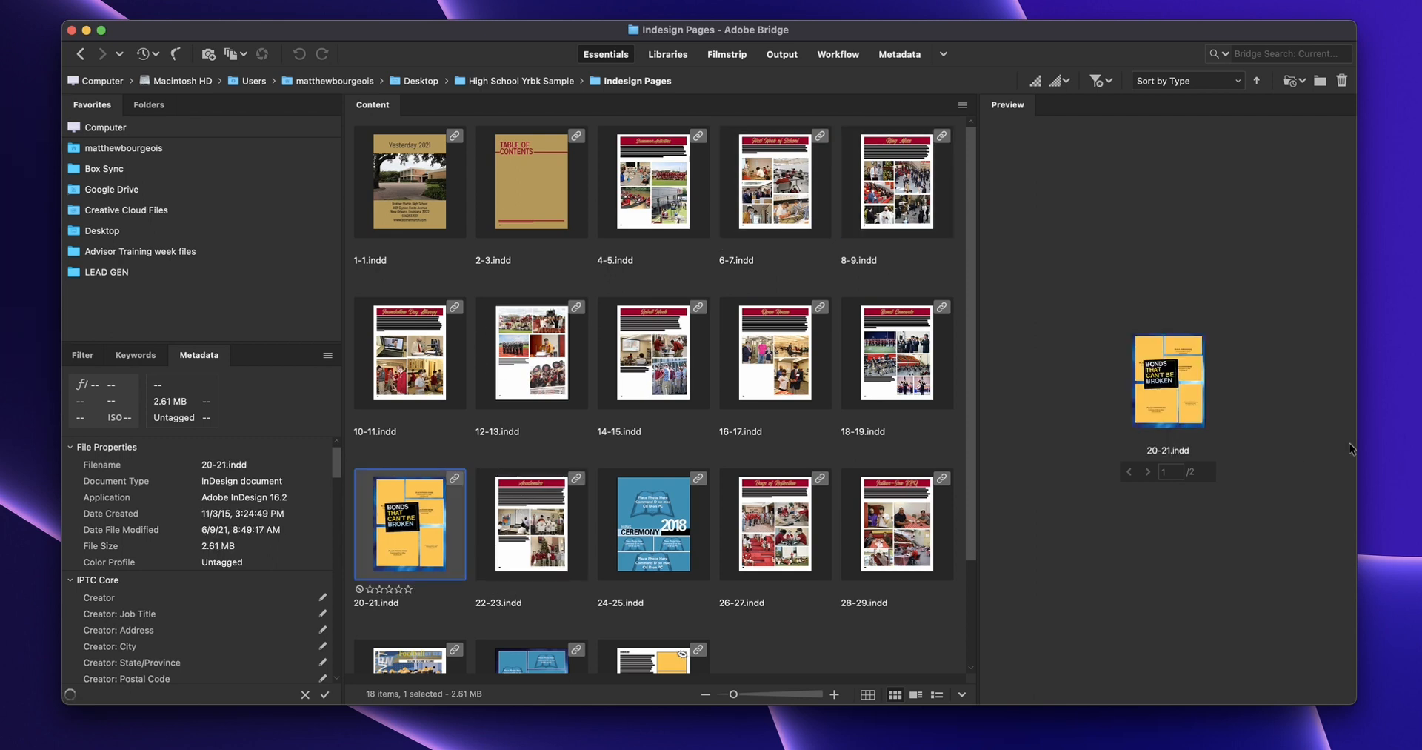
# Step: Flip between the two pages of 20-21.indd and 24-25.indd in the preview, and look over the remaining files
pyautogui.click(1148, 472)
pyautogui.click(1129, 472)
pyautogui.click(654, 528)
pyautogui.click(1148, 474)
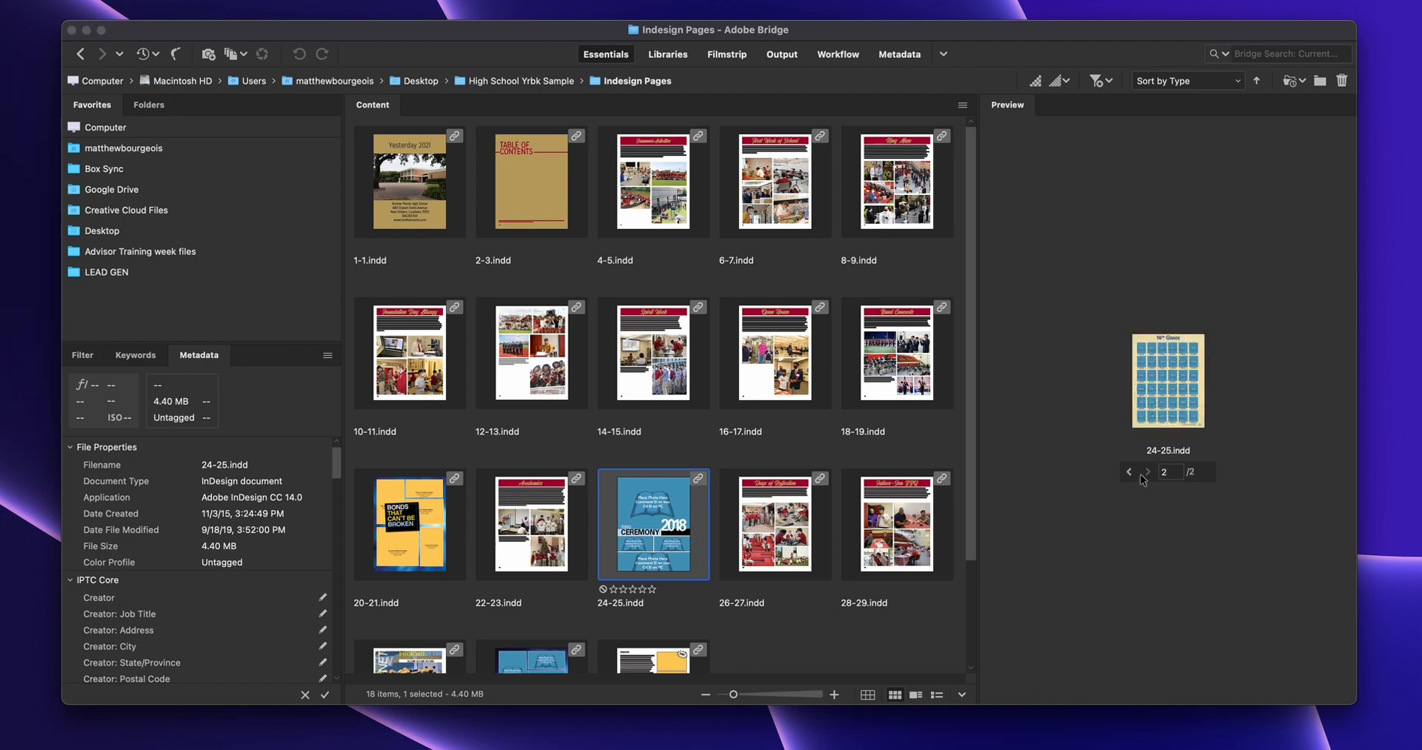
pyautogui.click(1129, 474)
pyautogui.scroll(-3, 655, 646)
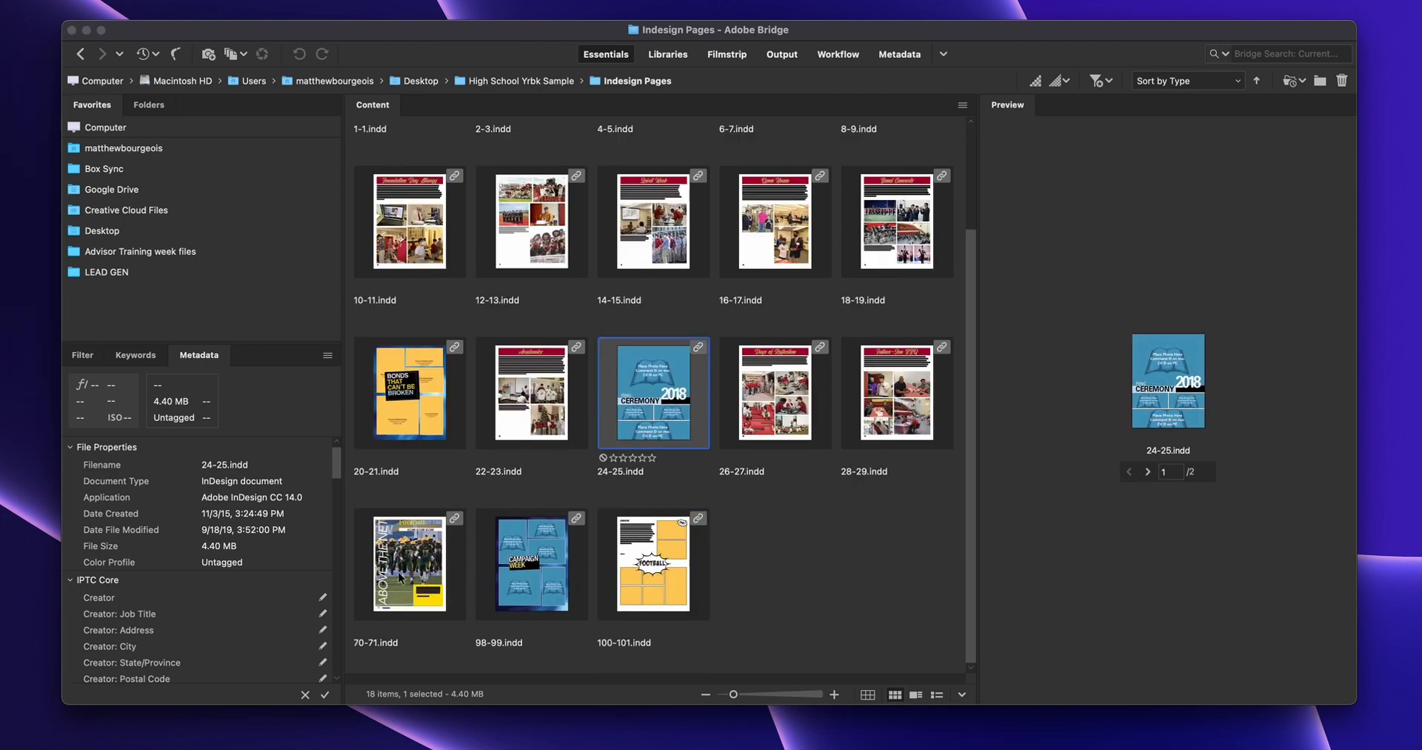
pyautogui.scroll(3, 711, 539)
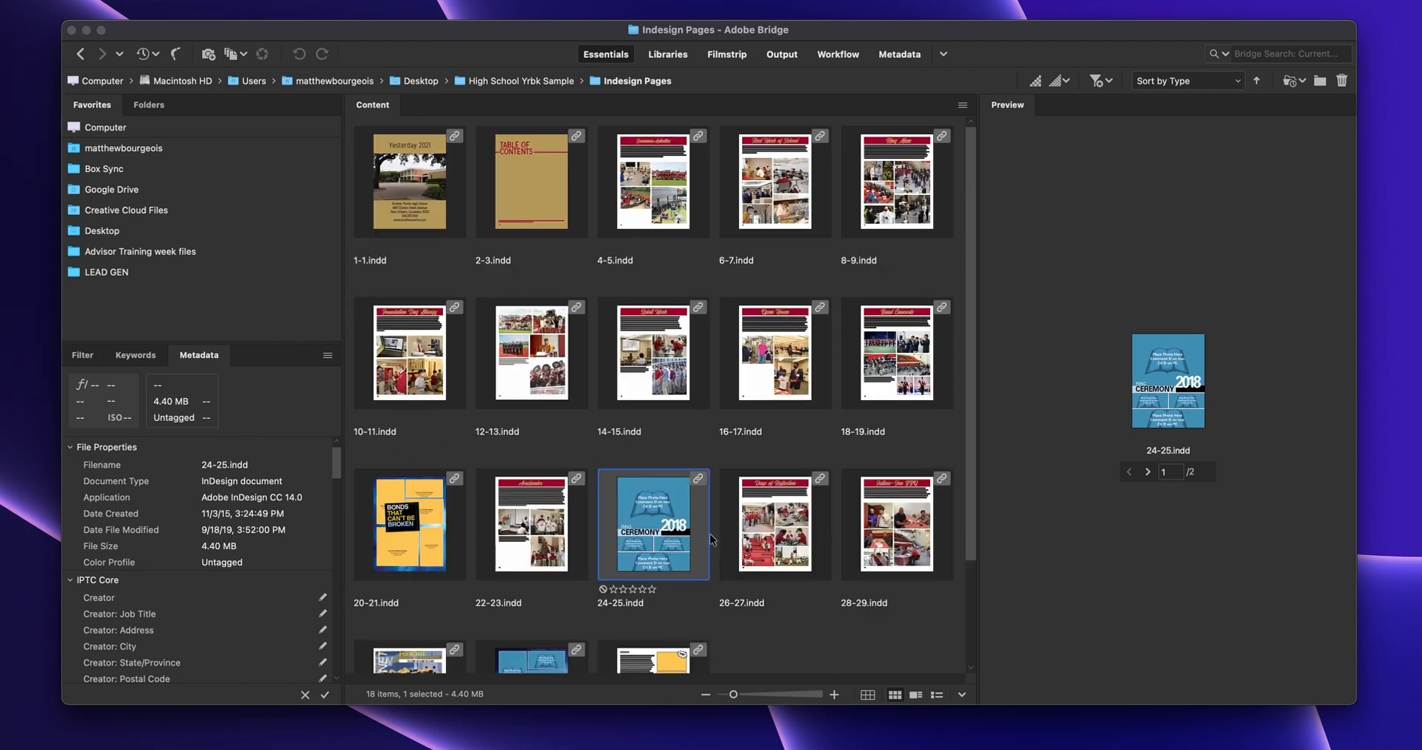
# Step: Assign the December 1 deadline keyword to 2-3.indd, 4-5.indd, 16-17.indd and 24-25.indd
pyautogui.click(533, 221)
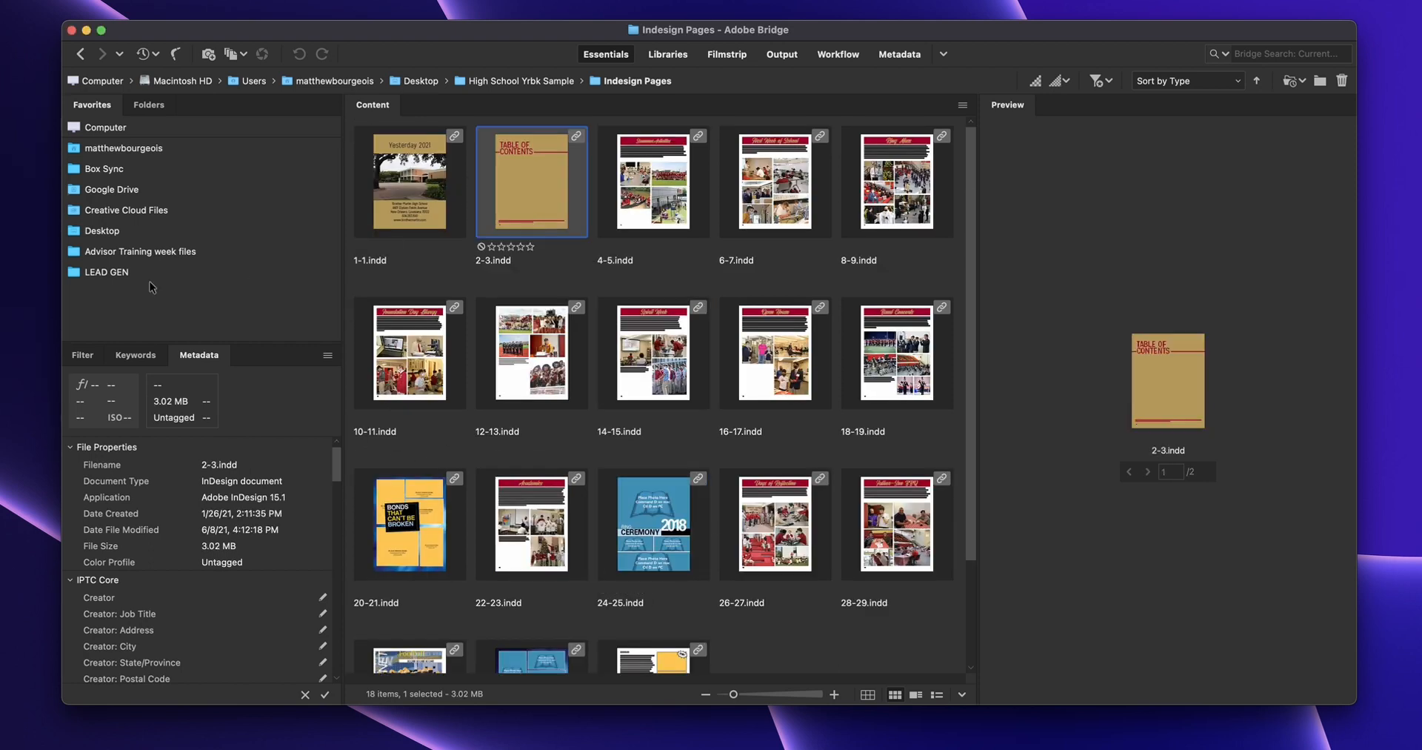
pyautogui.click(141, 357)
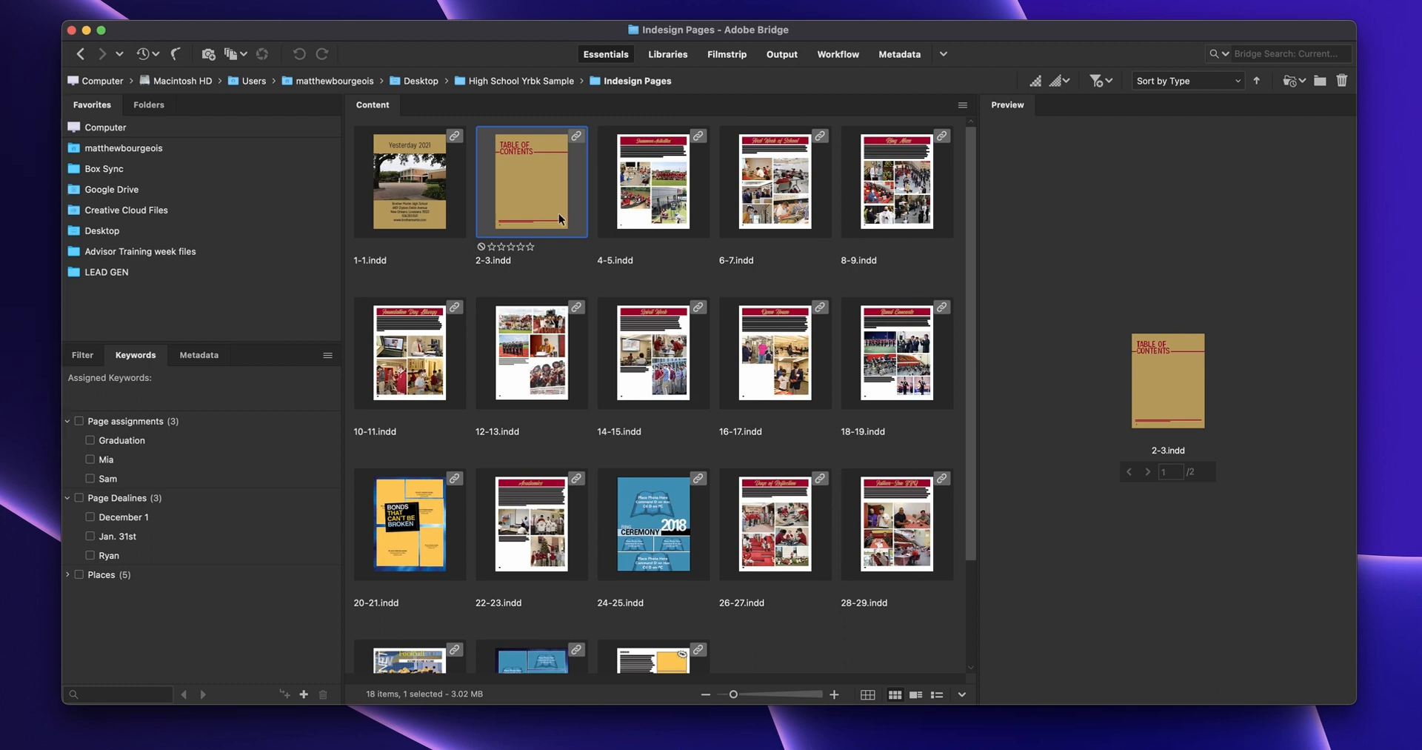
pyautogui.keyDown('super'); pyautogui.click(606, 207); pyautogui.keyUp('super')
pyautogui.keyDown('super'); pyautogui.click(785, 347); pyautogui.keyUp('super')
pyautogui.keyDown('super'); pyautogui.click(652, 522); pyautogui.keyUp('super')
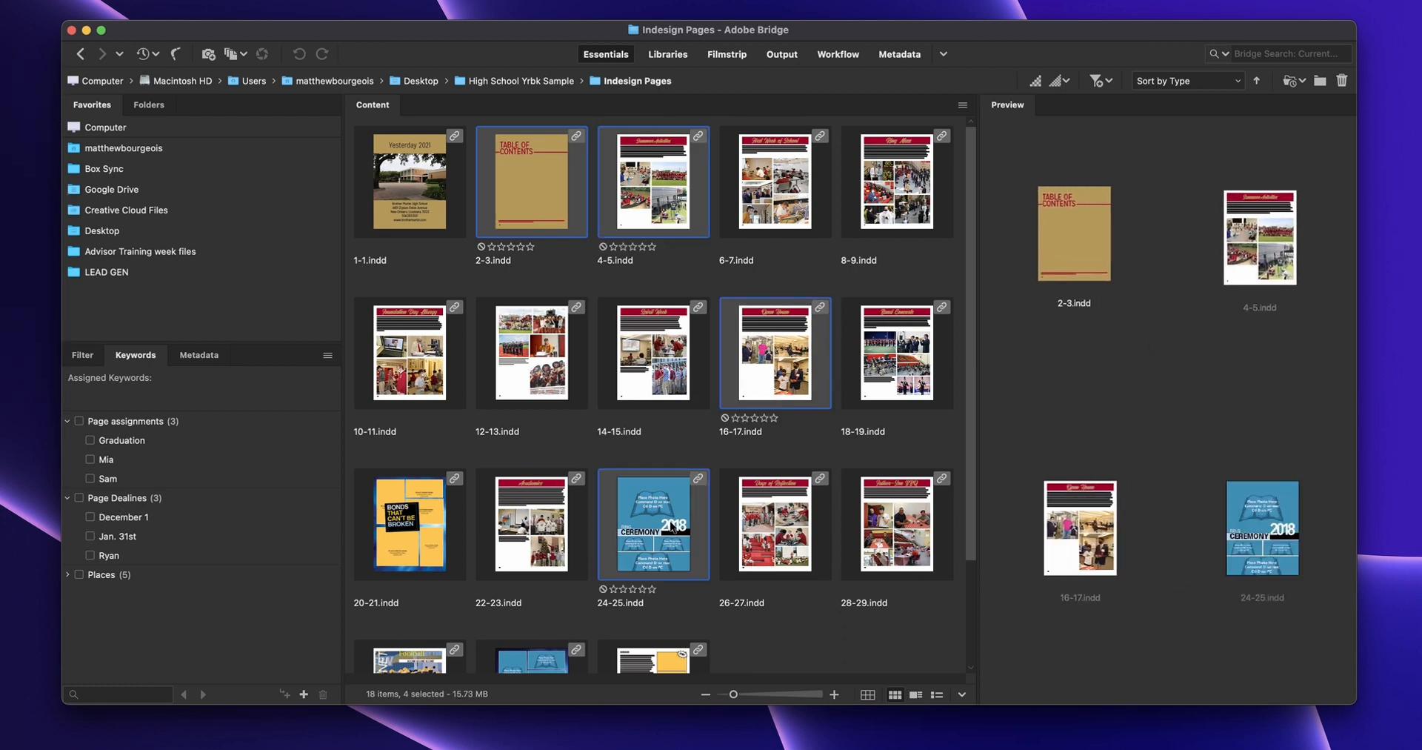
pyautogui.click(91, 517)
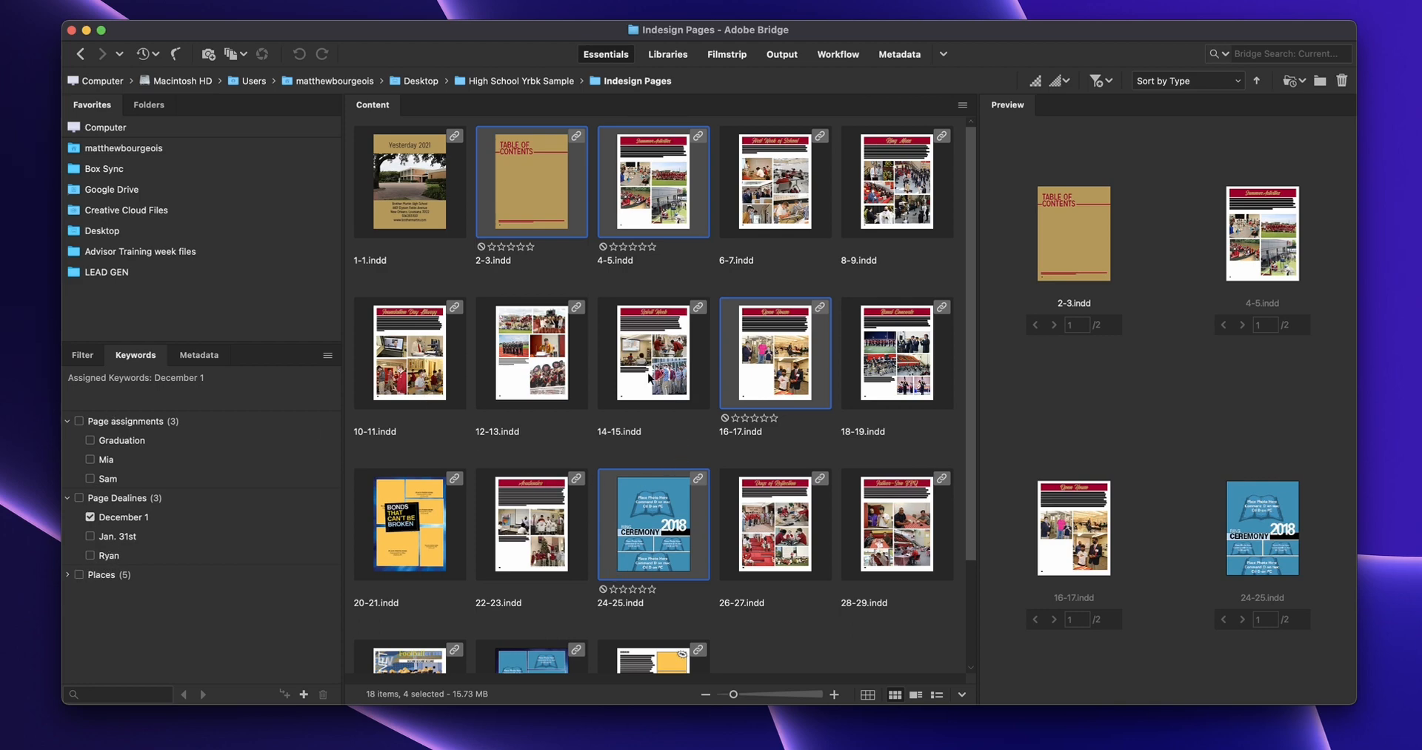
# Step: Assign the student-name keyword directly below Graduation in Page assignments to 12-13.indd, 22-23.indd and 26-27.indd
pyautogui.click(533, 379)
pyautogui.keyDown('super'); pyautogui.click(535, 554); pyautogui.keyUp('super')
pyautogui.keyDown('super'); pyautogui.click(775, 524); pyautogui.keyUp('super')
pyautogui.click(90, 460)
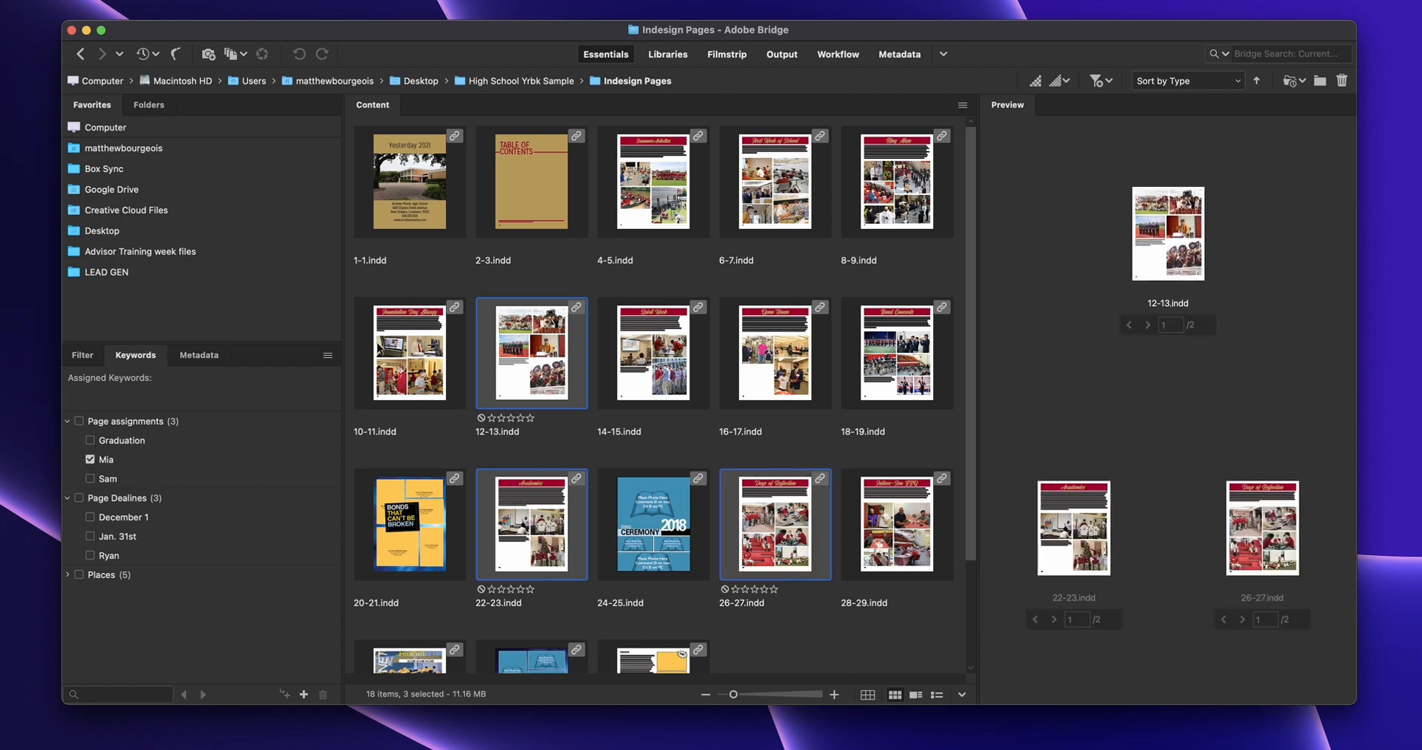
# Step: Assign the last student-name keyword under Page assignments to 1-1.indd, 6-7.indd, 20-21.indd and 70-71.indd
pyautogui.click(471, 263)
pyautogui.click(393, 202)
pyautogui.keyDown('super'); pyautogui.click(830, 211); pyautogui.keyUp('super')
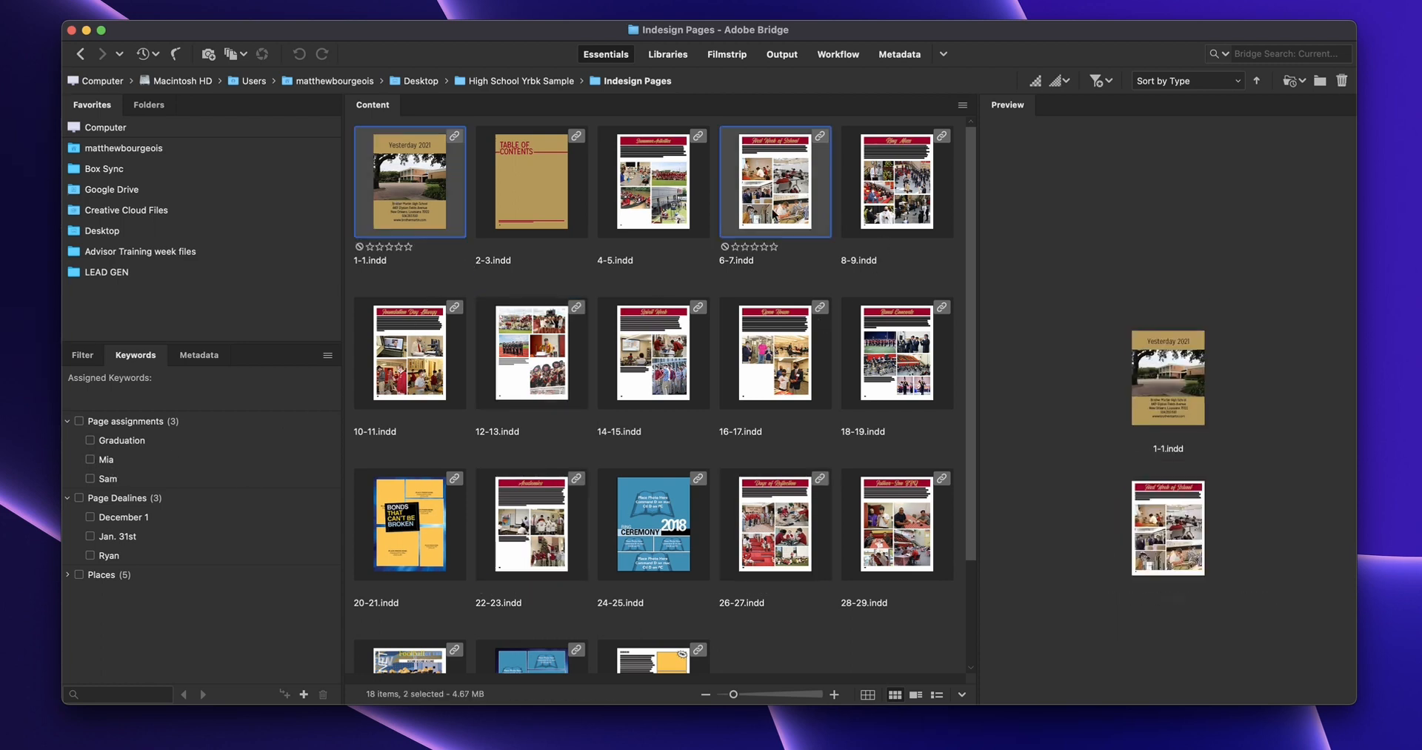
pyautogui.keyDown('super'); pyautogui.click(406, 532); pyautogui.keyUp('super')
pyautogui.keyDown('super'); pyautogui.click(410, 658); pyautogui.keyUp('super')
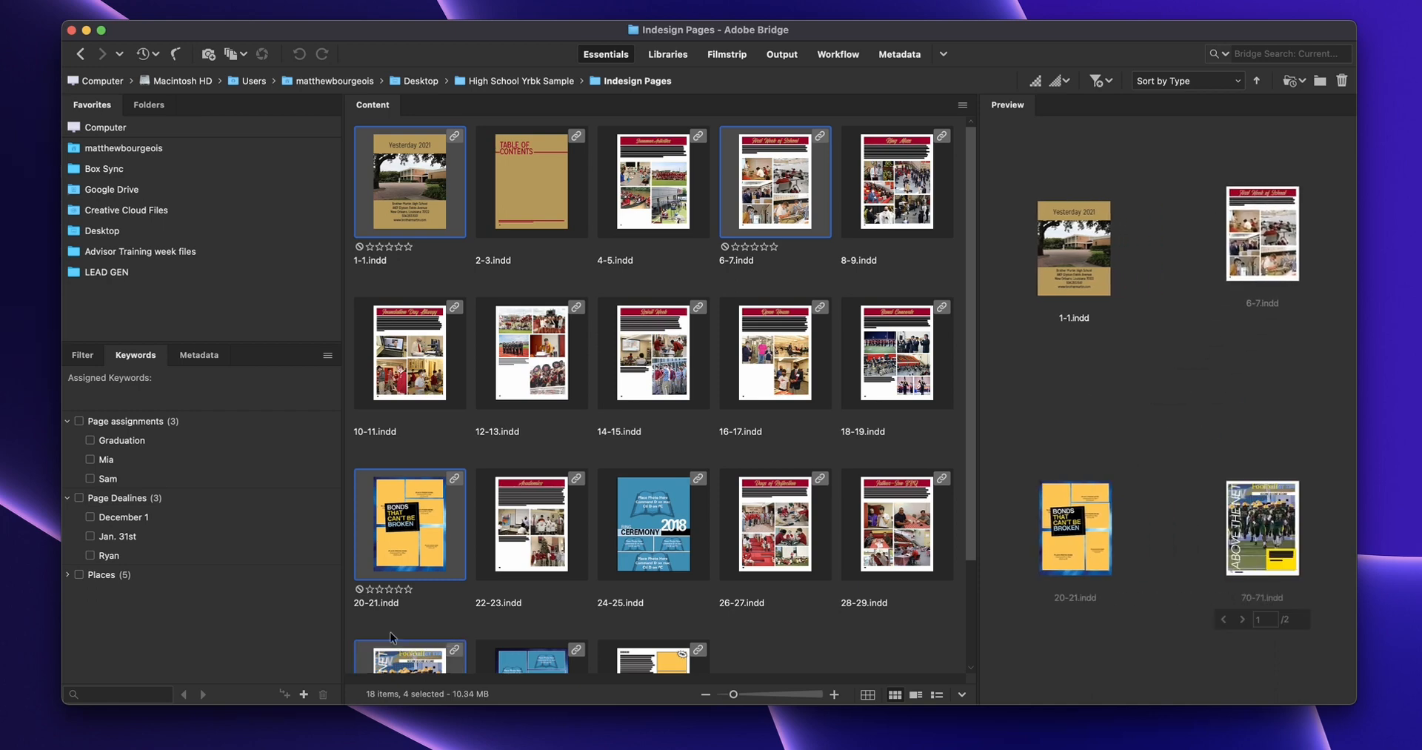
pyautogui.click(90, 479)
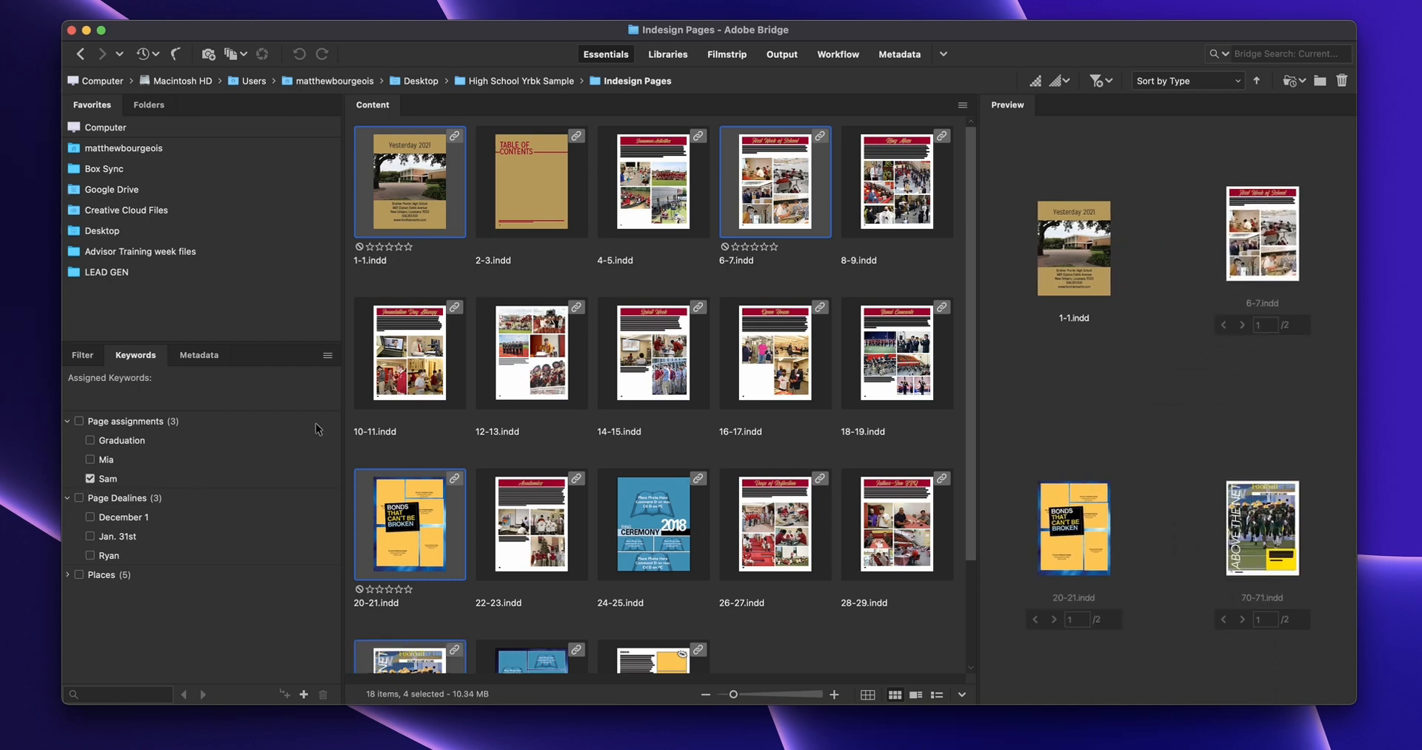
# Step: Filter the folder by the last-listed student-name keyword, label the filtered files Approved, and clear the filter
pyautogui.click(82, 355)
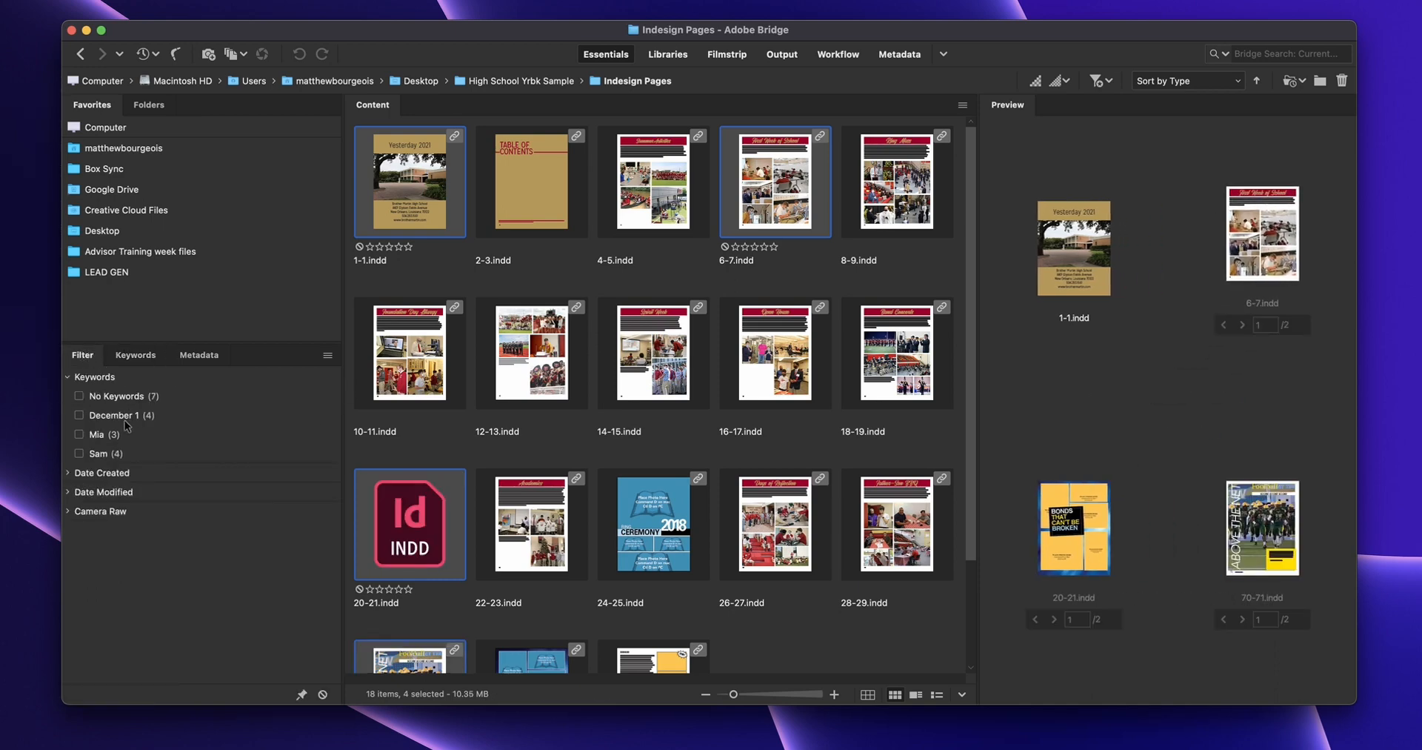
pyautogui.click(79, 454)
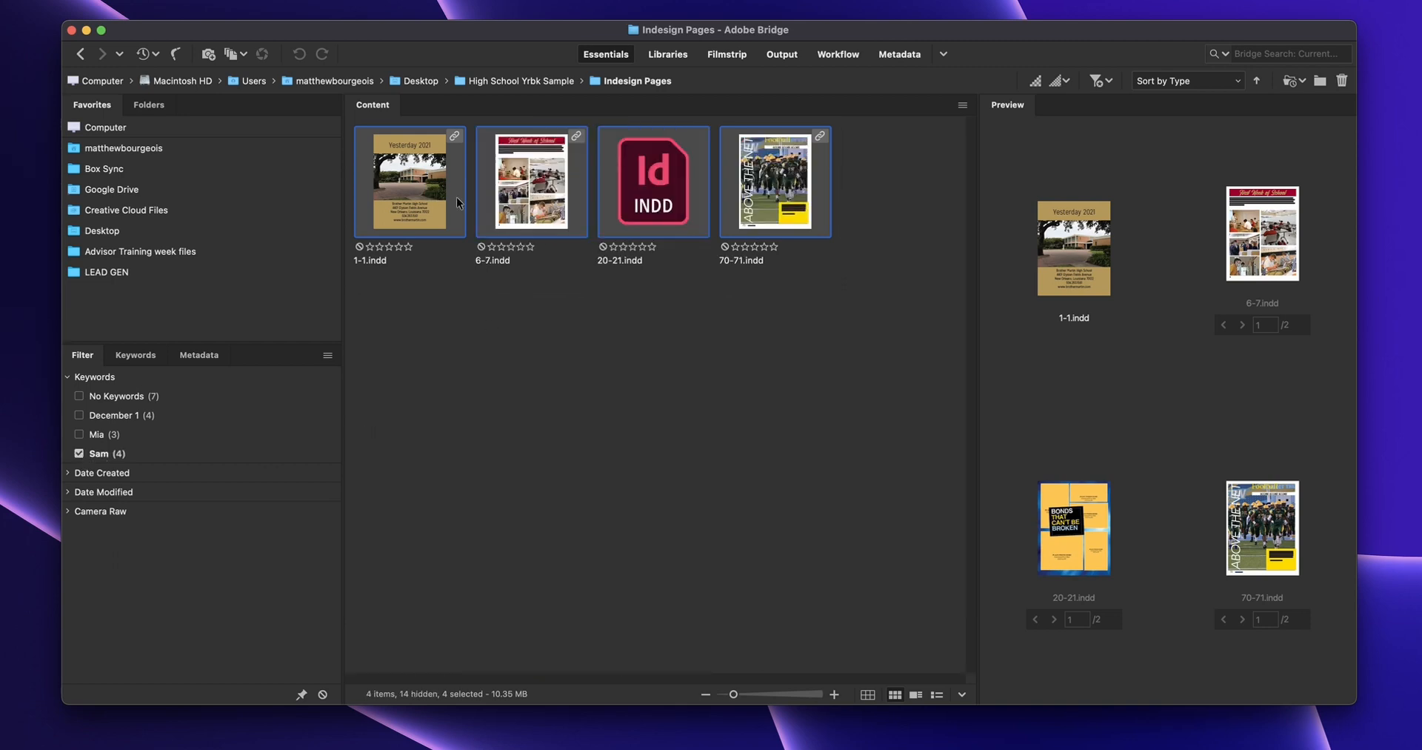
pyautogui.rightClick(536, 215)
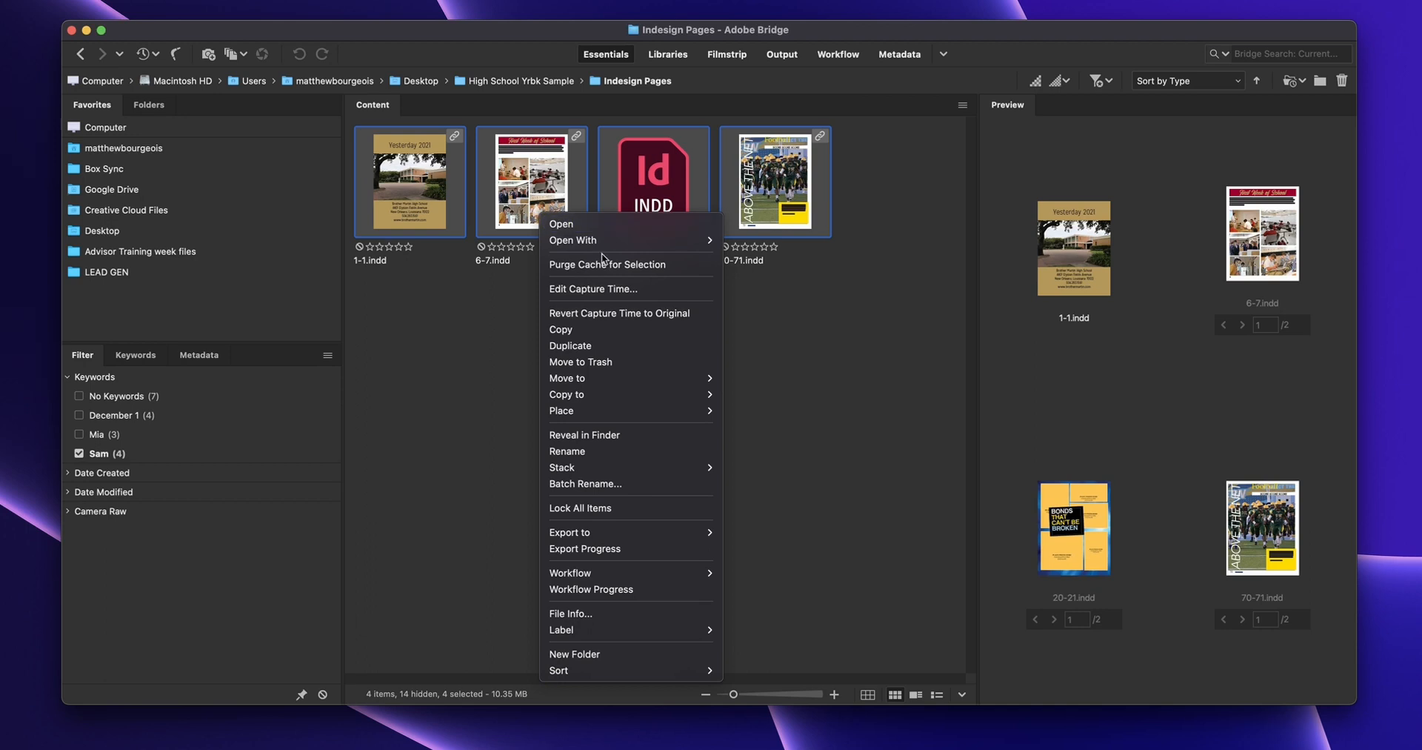
pyautogui.moveTo(708, 630)
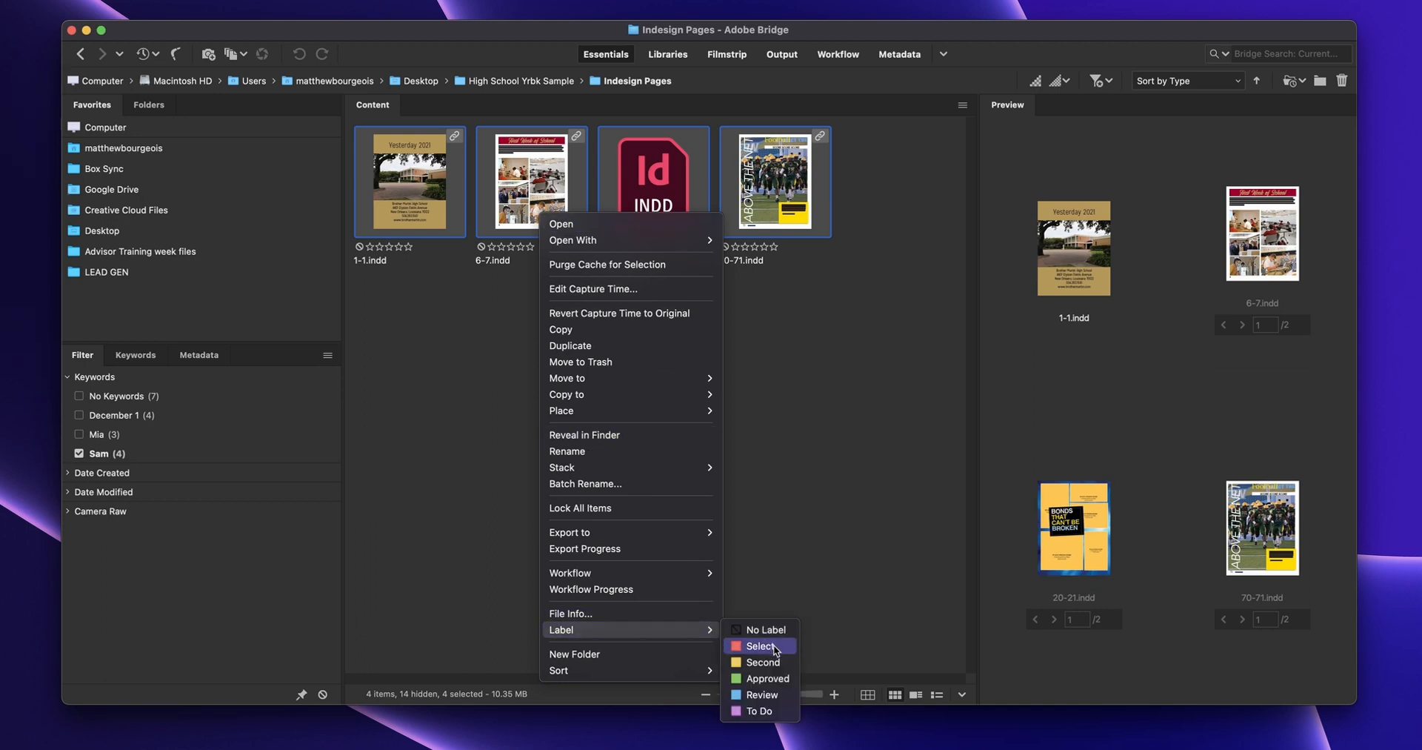
pyautogui.click(768, 678)
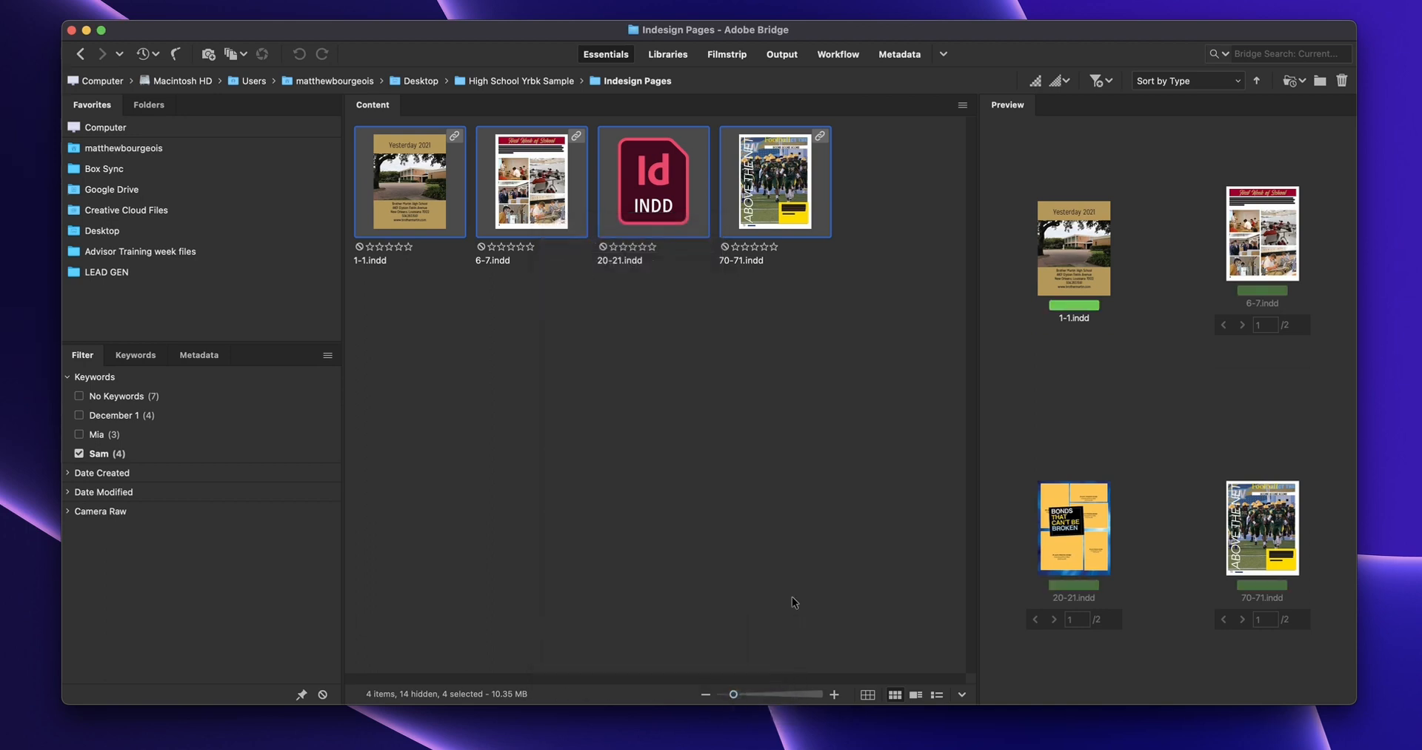
pyautogui.click(672, 382)
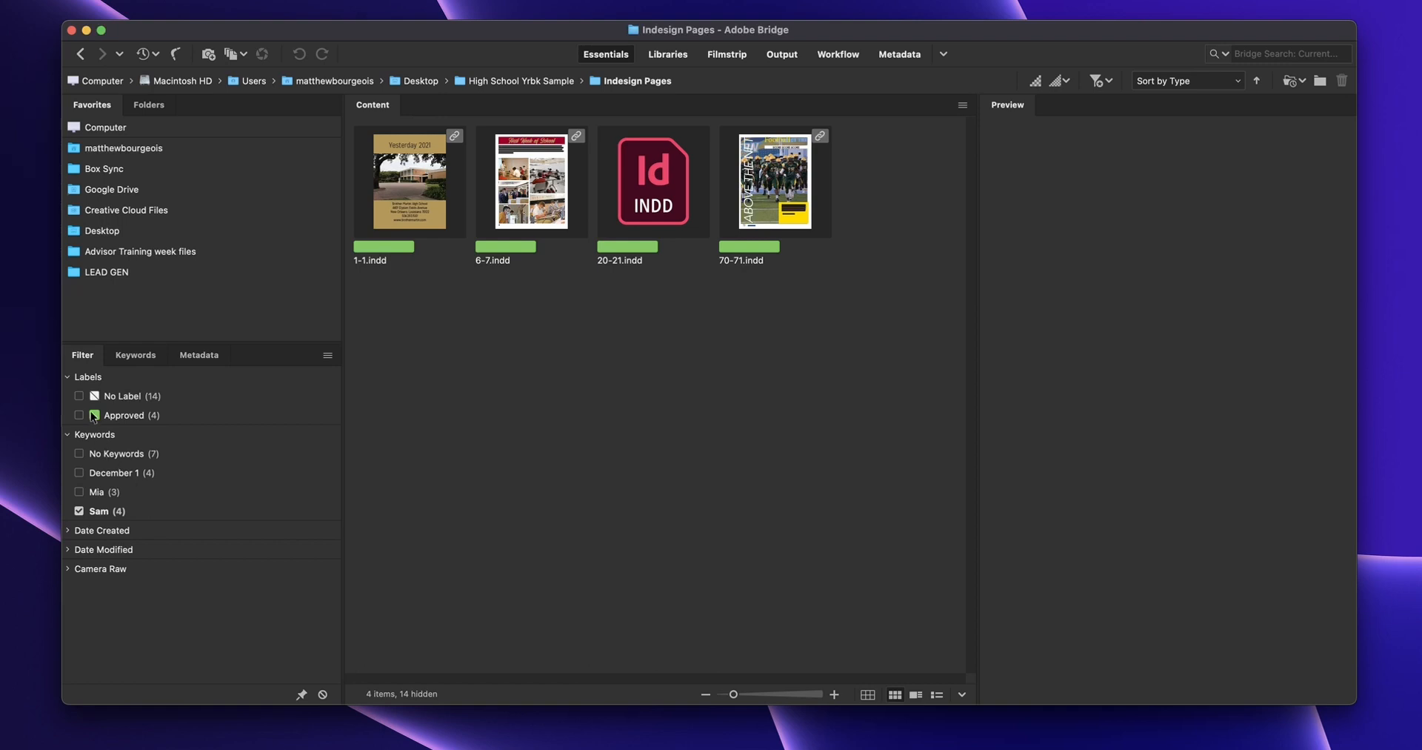
pyautogui.click(78, 511)
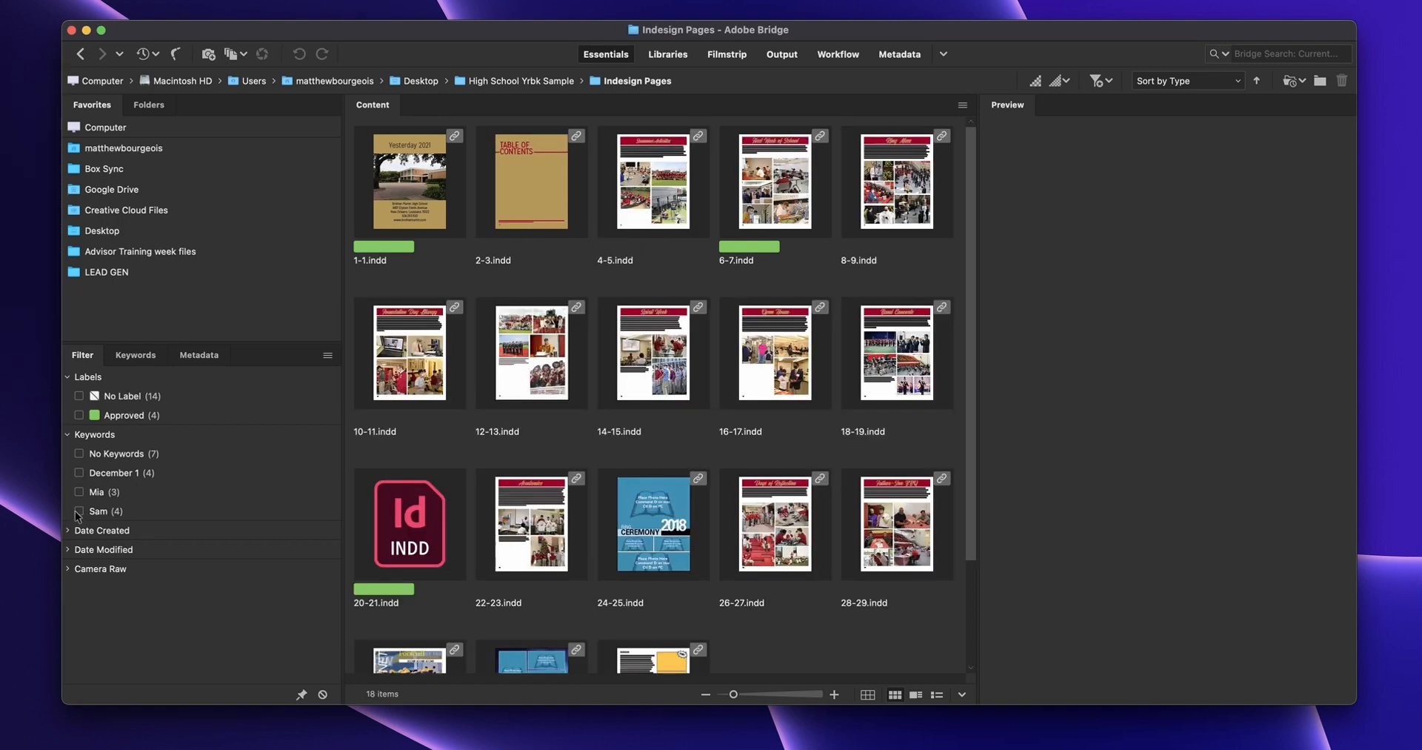
pyautogui.click(122, 357)
pyautogui.click(196, 355)
pyautogui.click(86, 357)
# Step: Label 4-5.indd with the red Select label
pyautogui.click(665, 219)
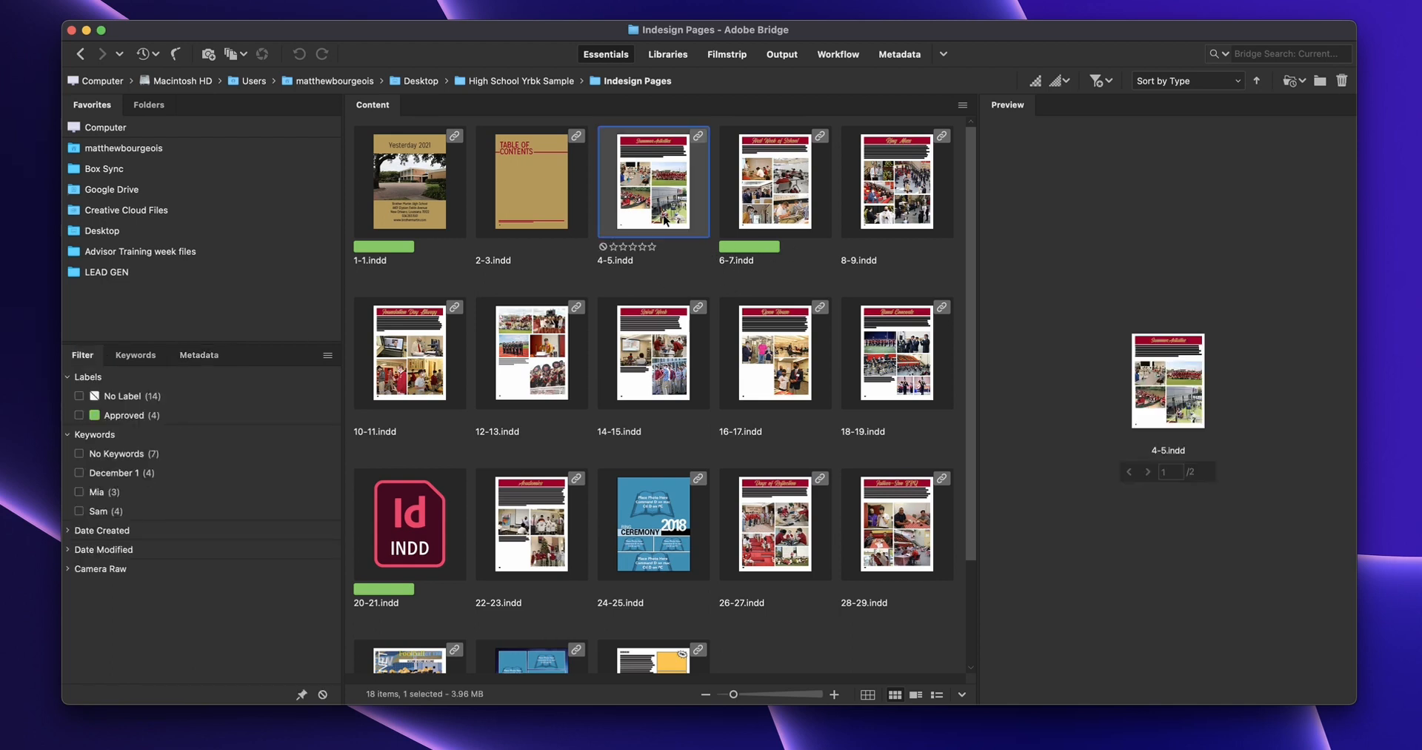
pyautogui.rightClick(665, 219)
pyautogui.moveTo(693, 252)
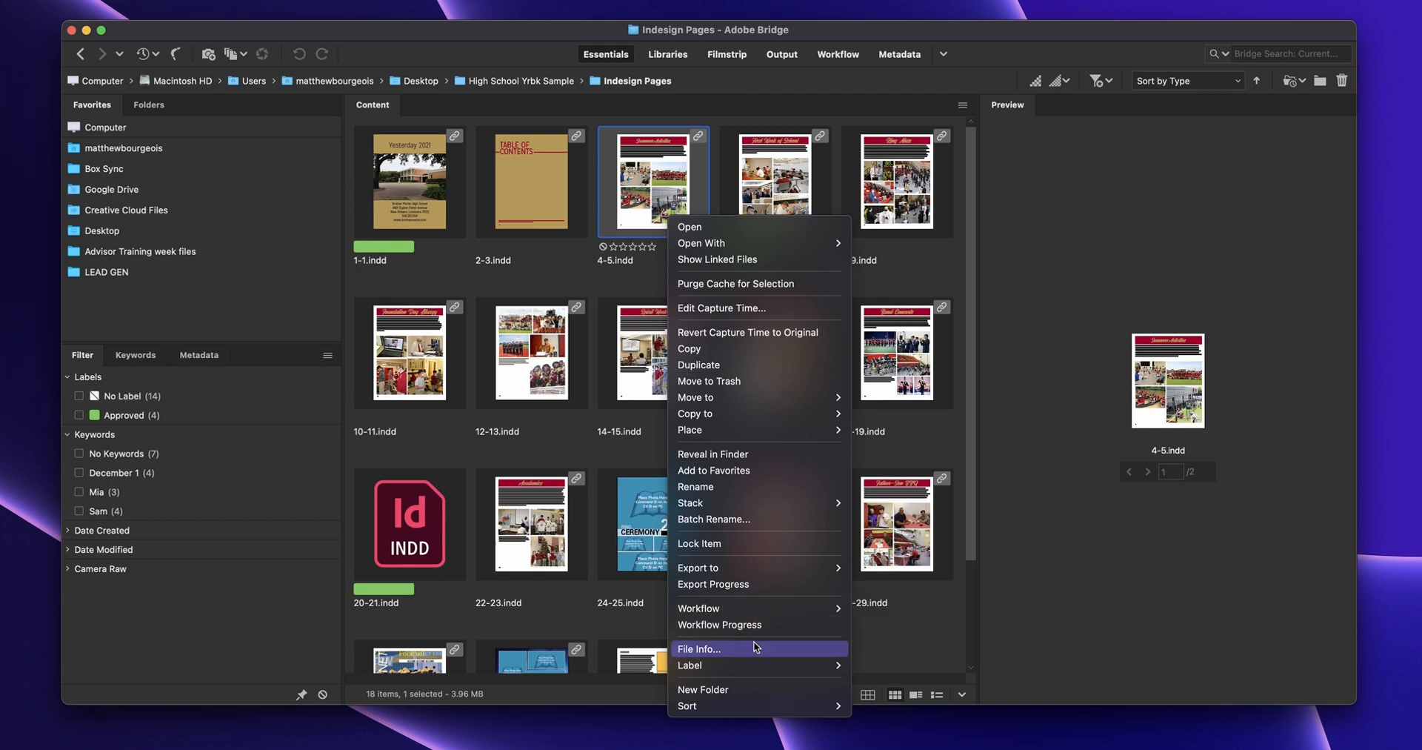
pyautogui.moveTo(829, 665)
pyautogui.click(858, 678)
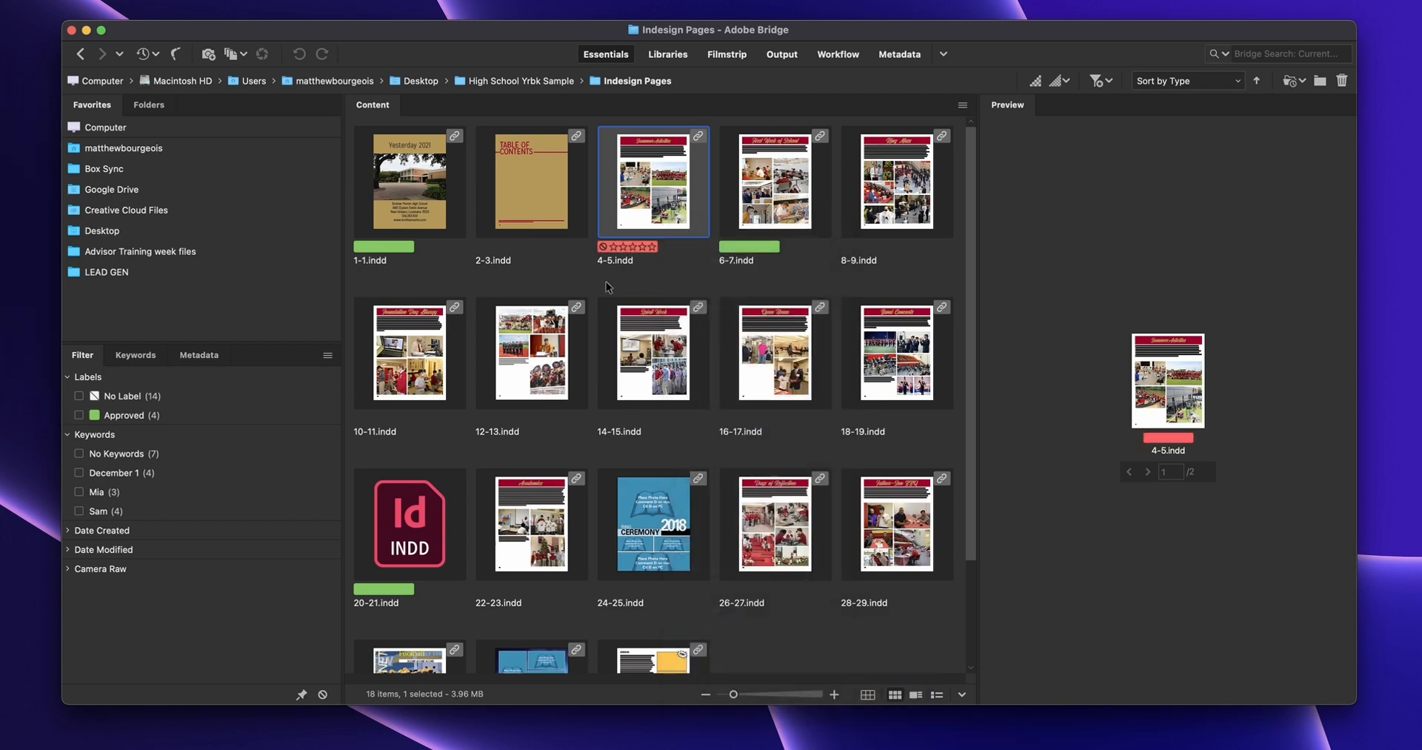
pyautogui.click(553, 261)
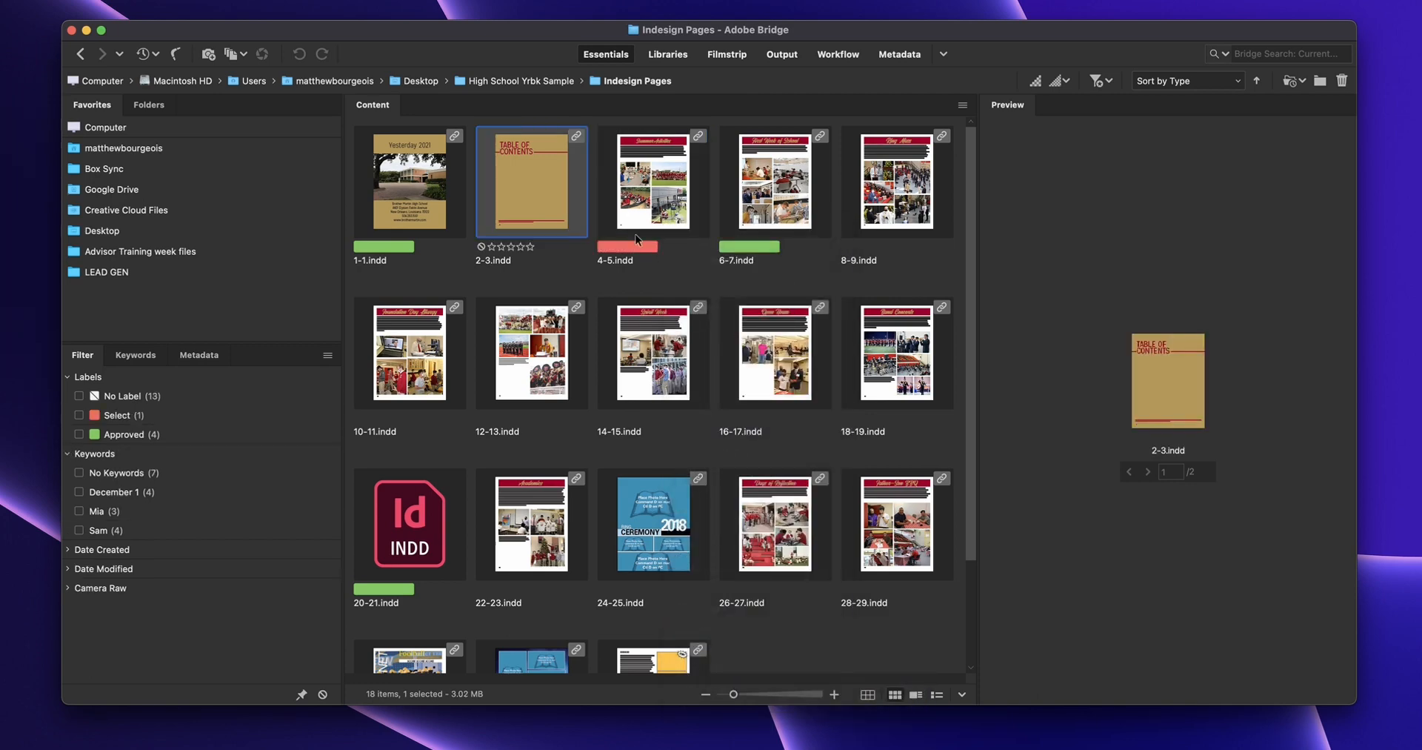
# Step: Label 8-9.indd with the yellow Second label, leaving its file name as it is
pyautogui.click(896, 201)
pyautogui.rightClick(891, 203)
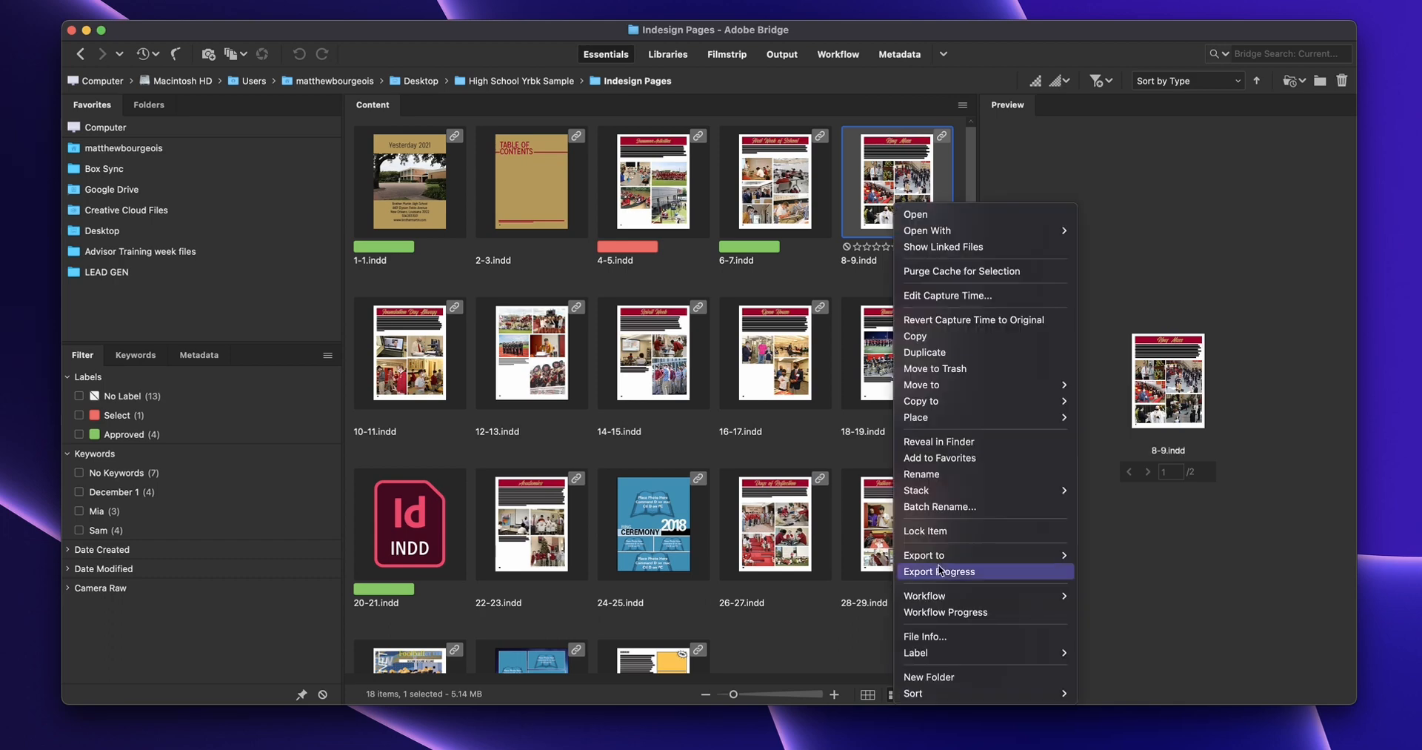
pyautogui.moveTo(963, 652)
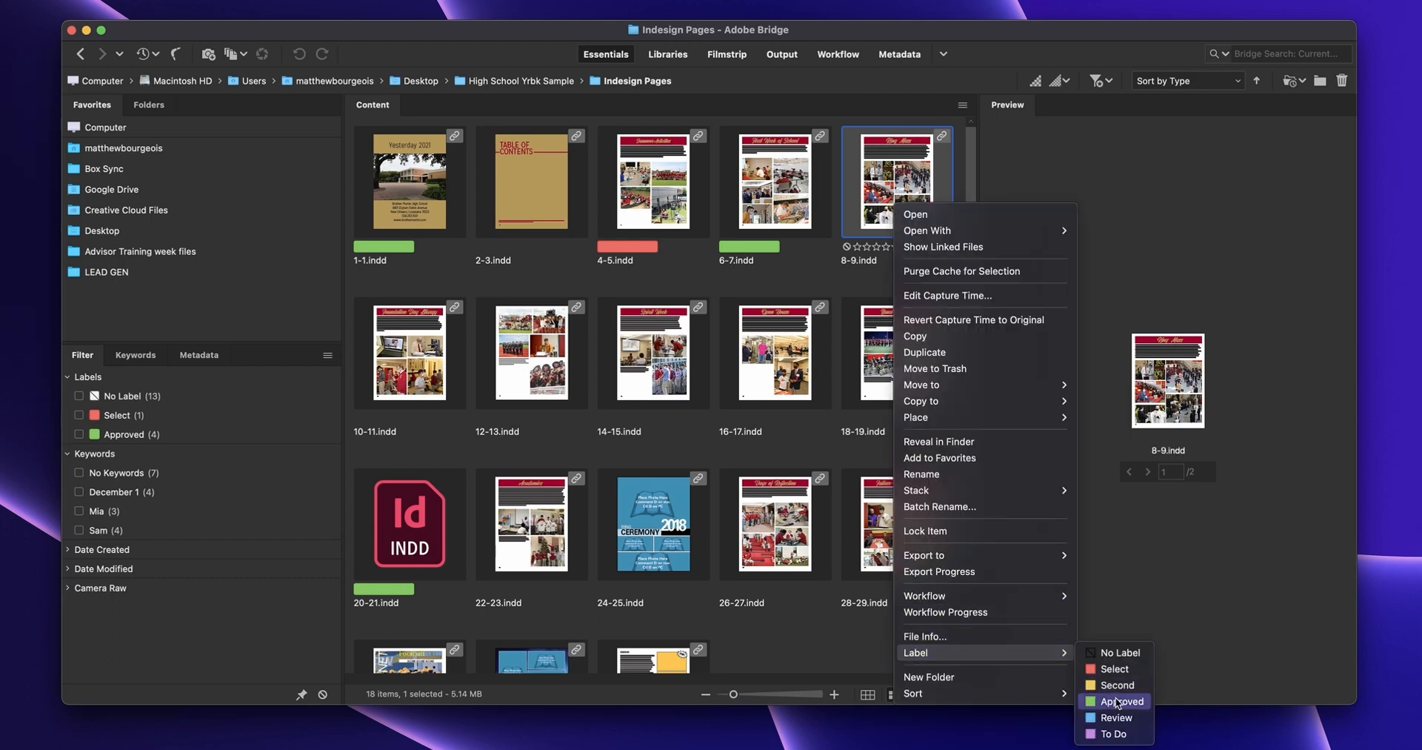
pyautogui.click(1118, 685)
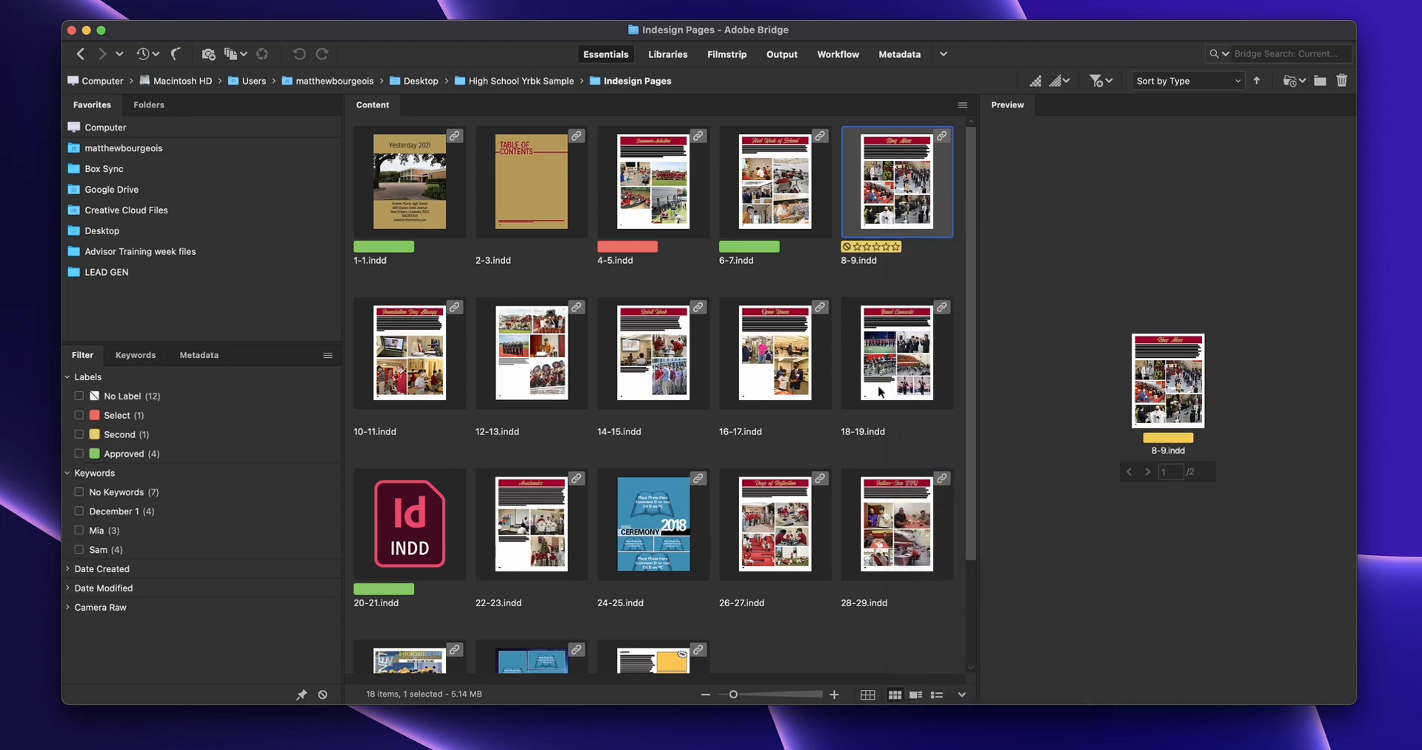
pyautogui.click(921, 263)
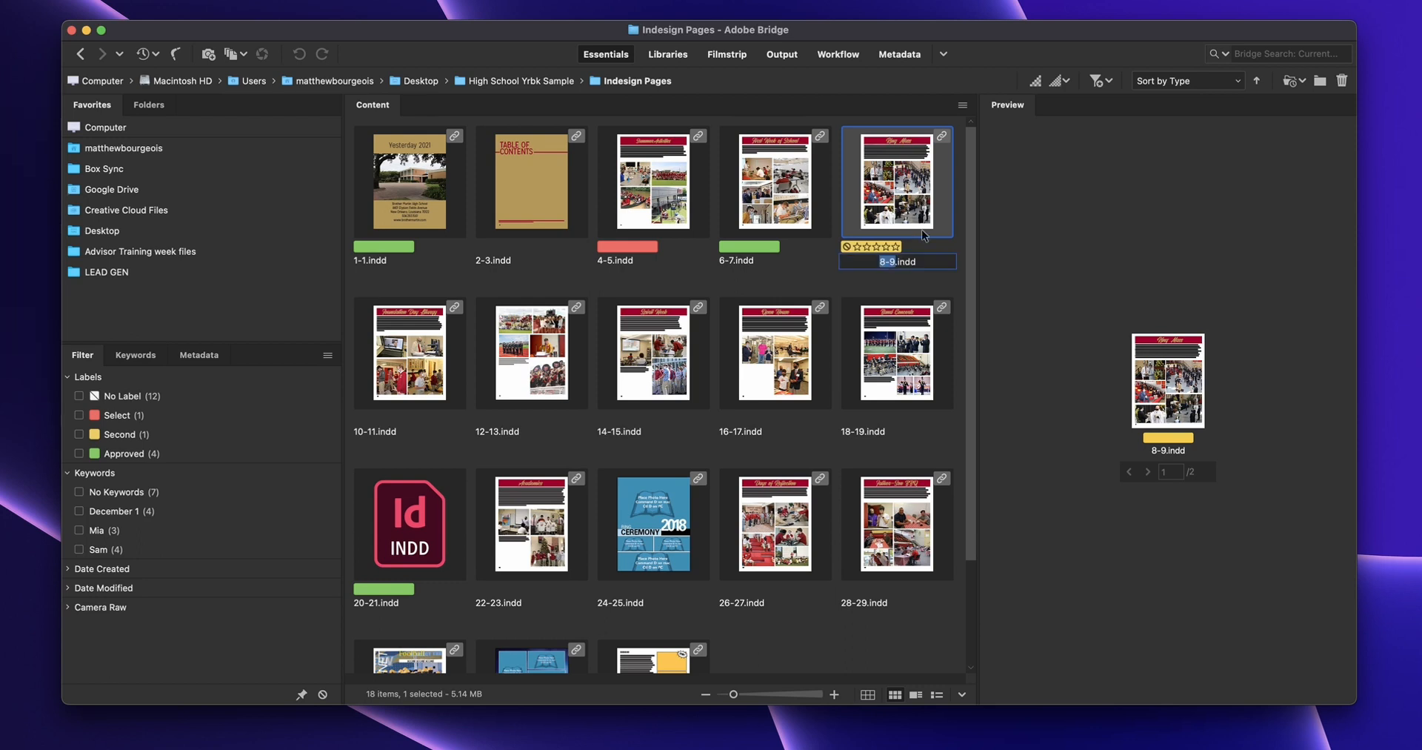
pyautogui.click(954, 285)
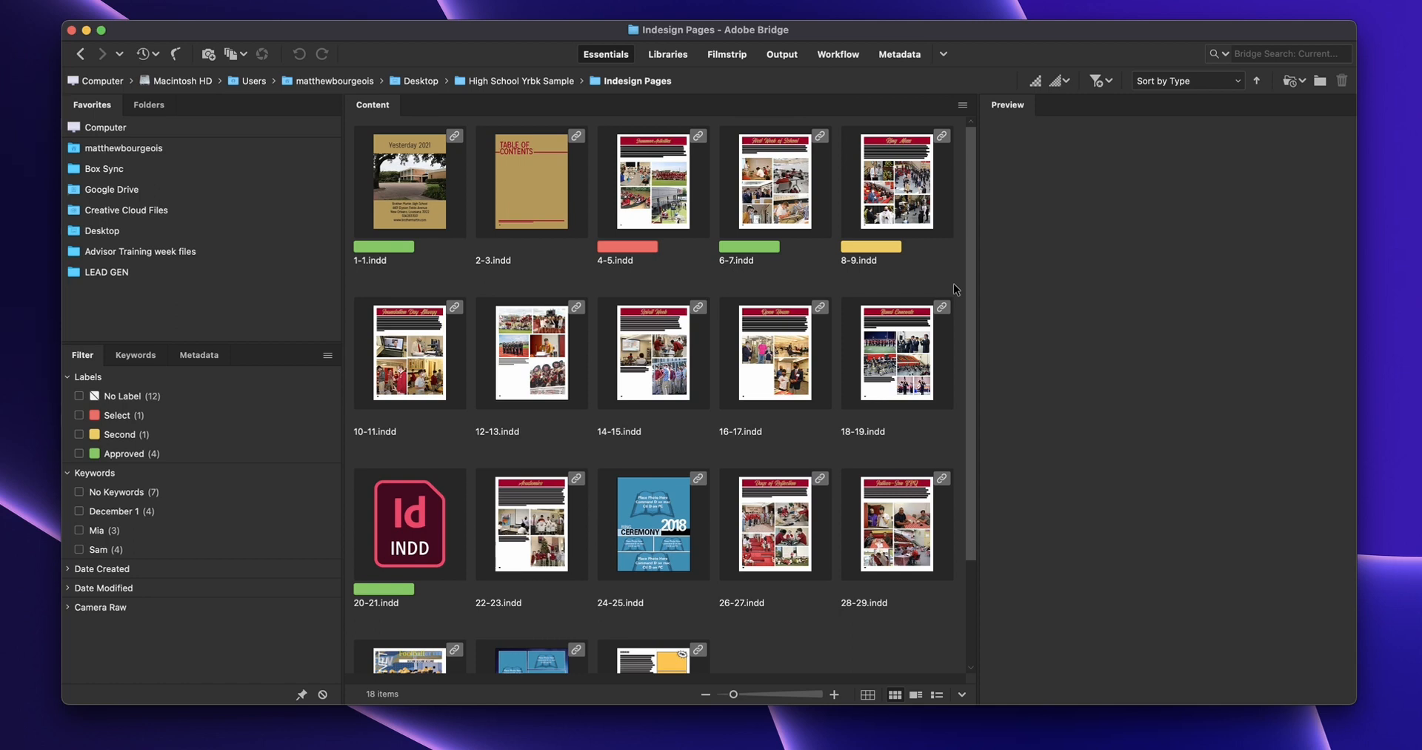
# Step: Filter the pages by the Select, Second and Approved labels in turn, and show all files again
pyautogui.click(78, 416)
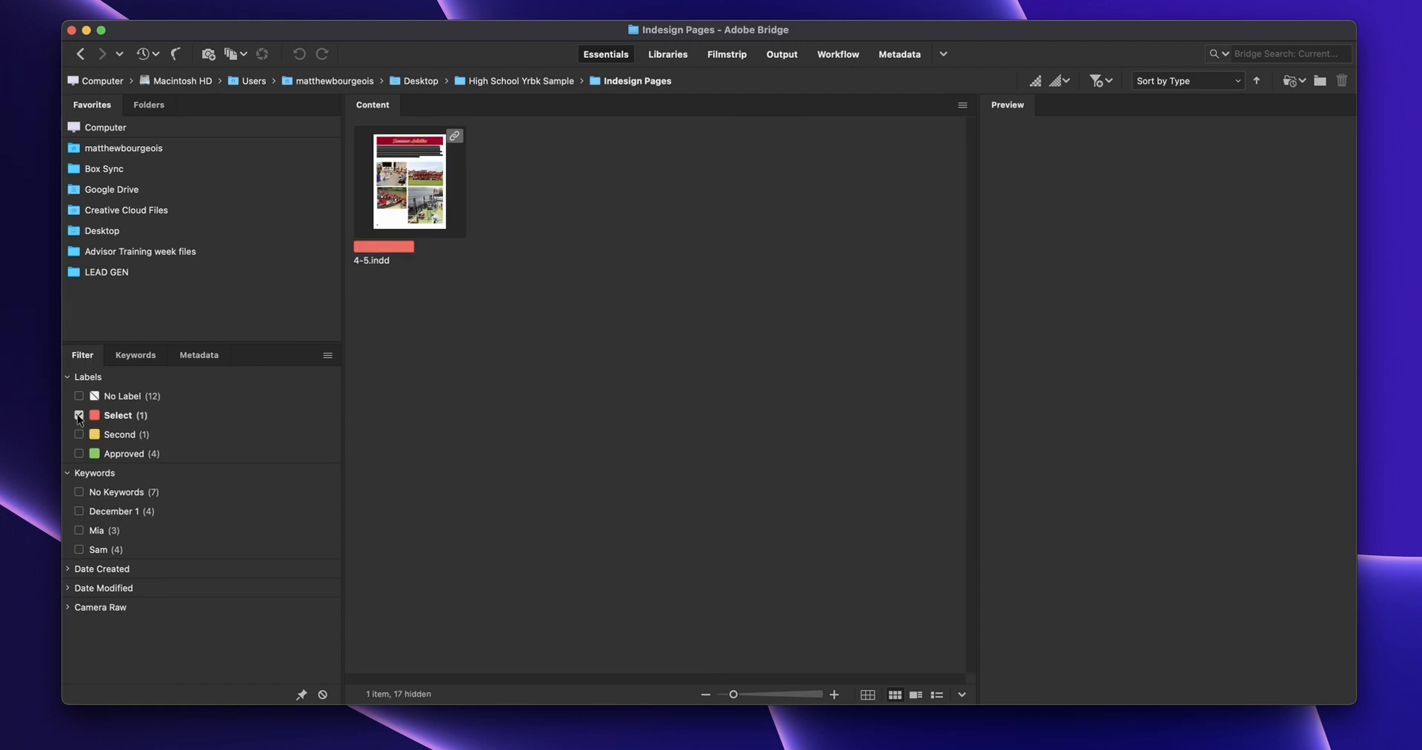
pyautogui.click(78, 415)
pyautogui.click(79, 435)
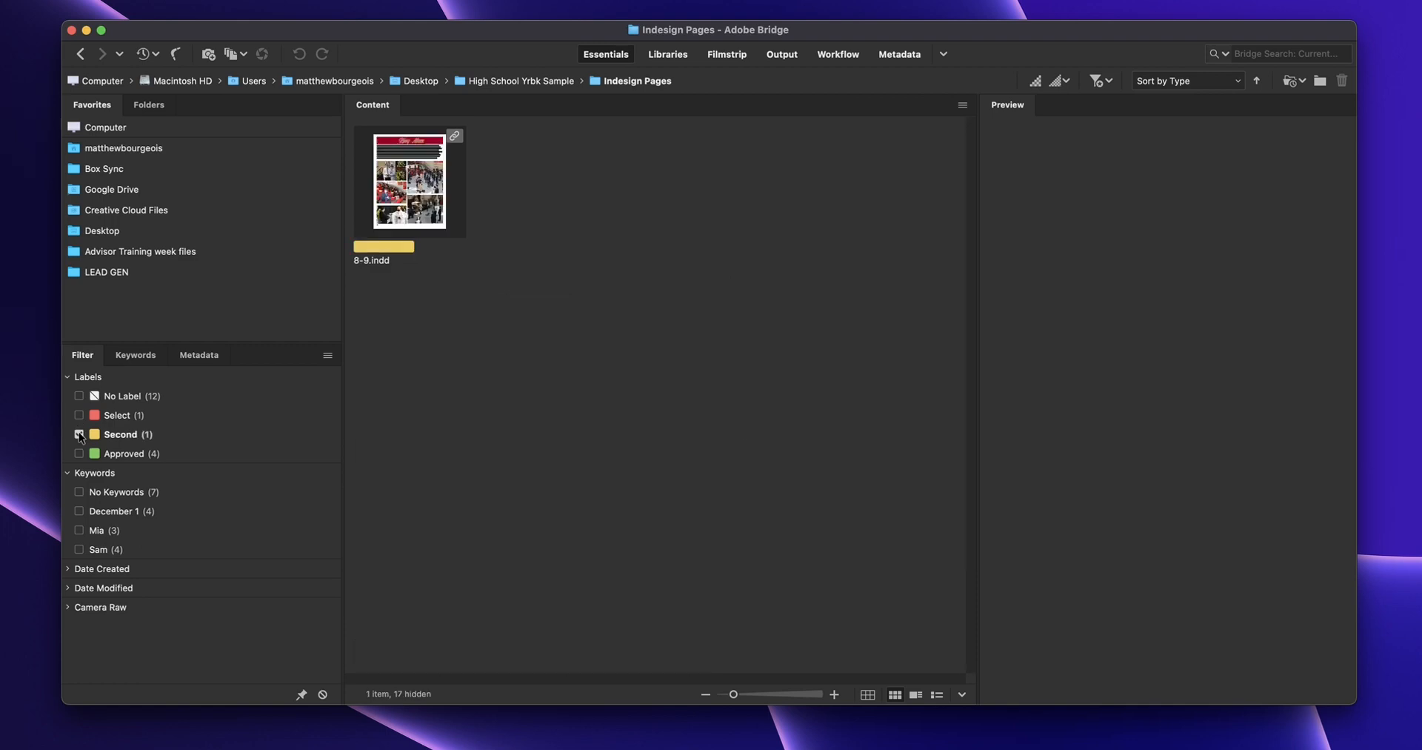
pyautogui.click(78, 435)
pyautogui.click(78, 454)
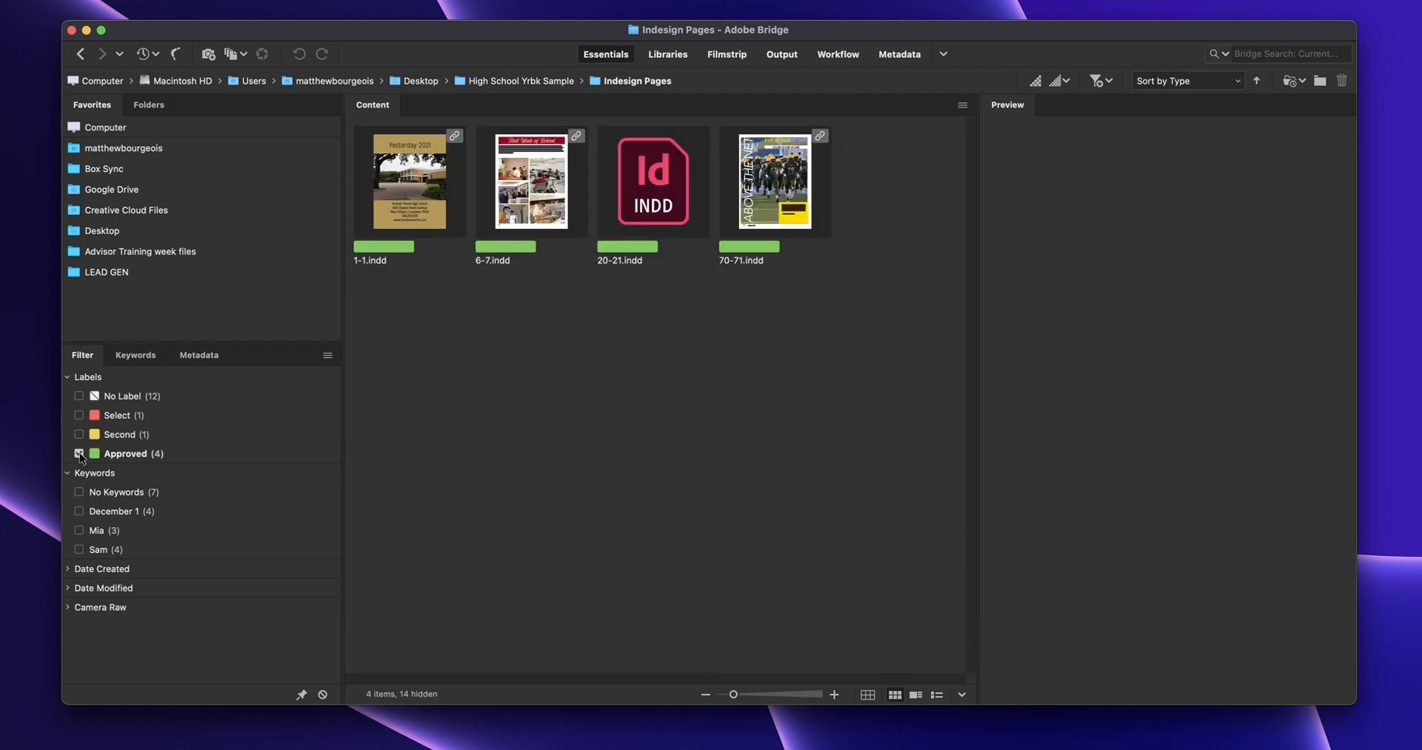
pyautogui.click(79, 453)
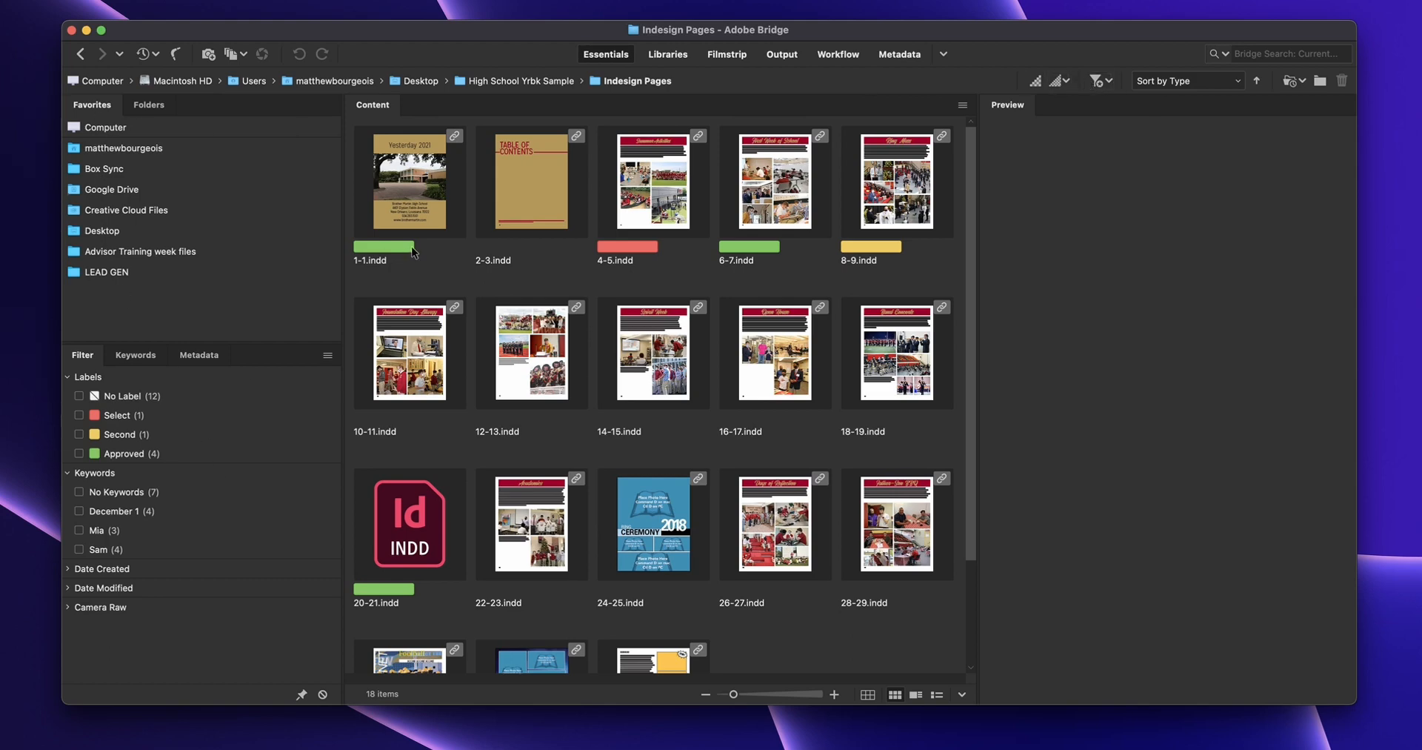
# Step: Add 1-1.indd to Favorites and open it from there in InDesign
pyautogui.rightClick(420, 184)
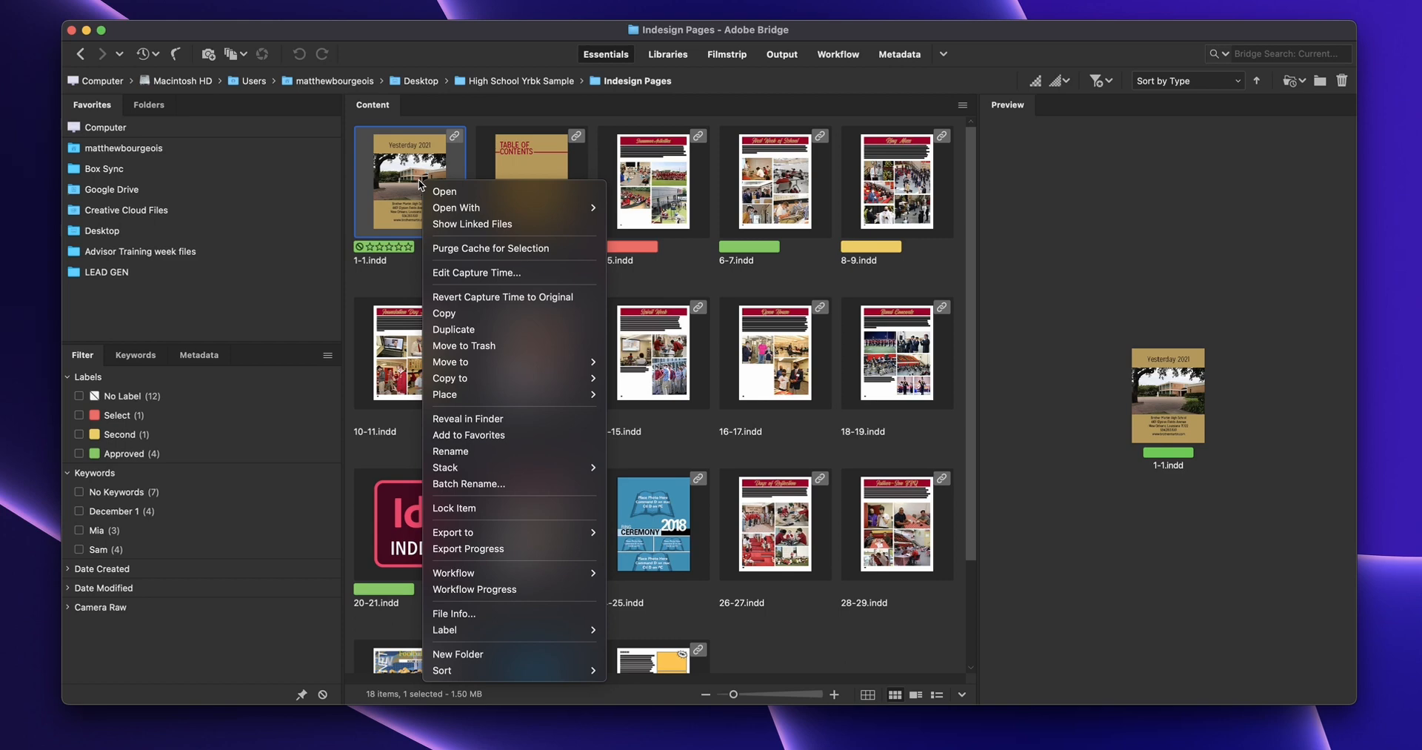
pyautogui.click(479, 435)
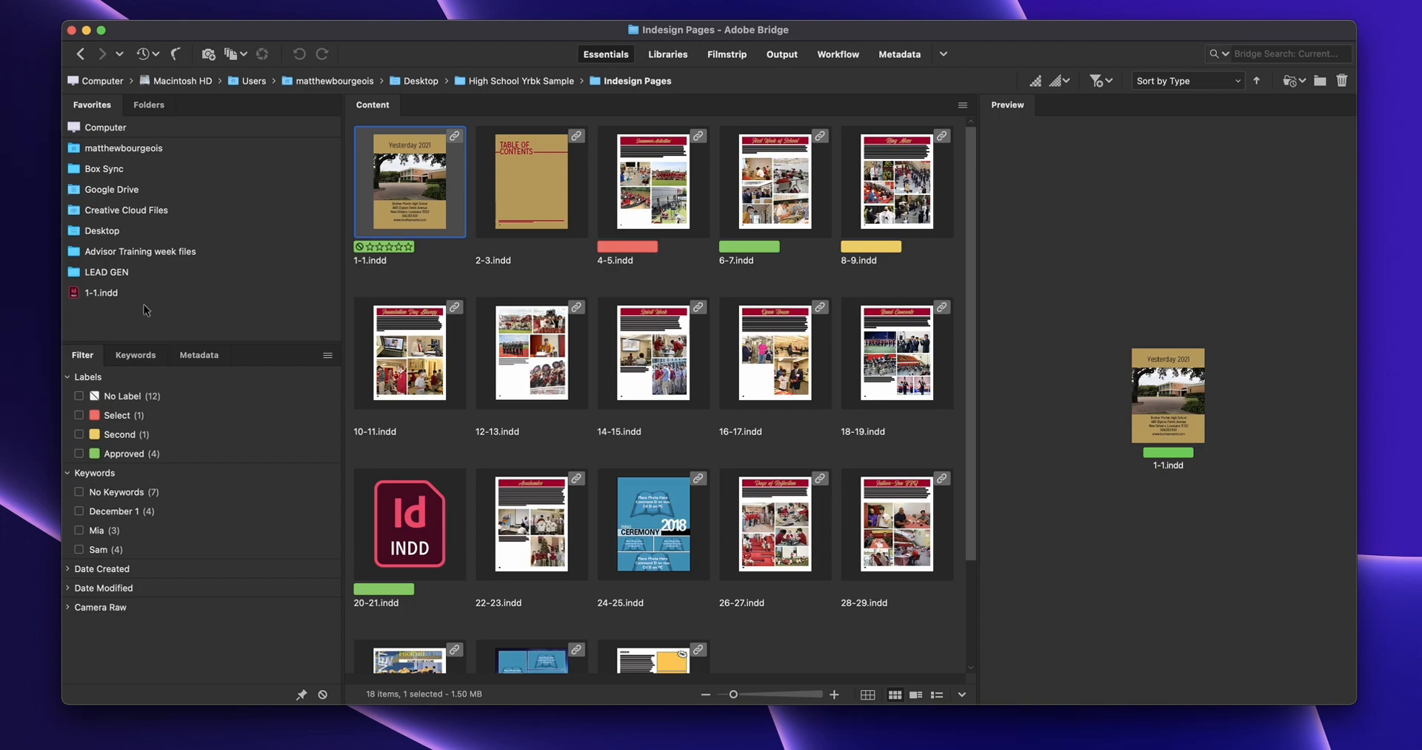
pyautogui.click(104, 291)
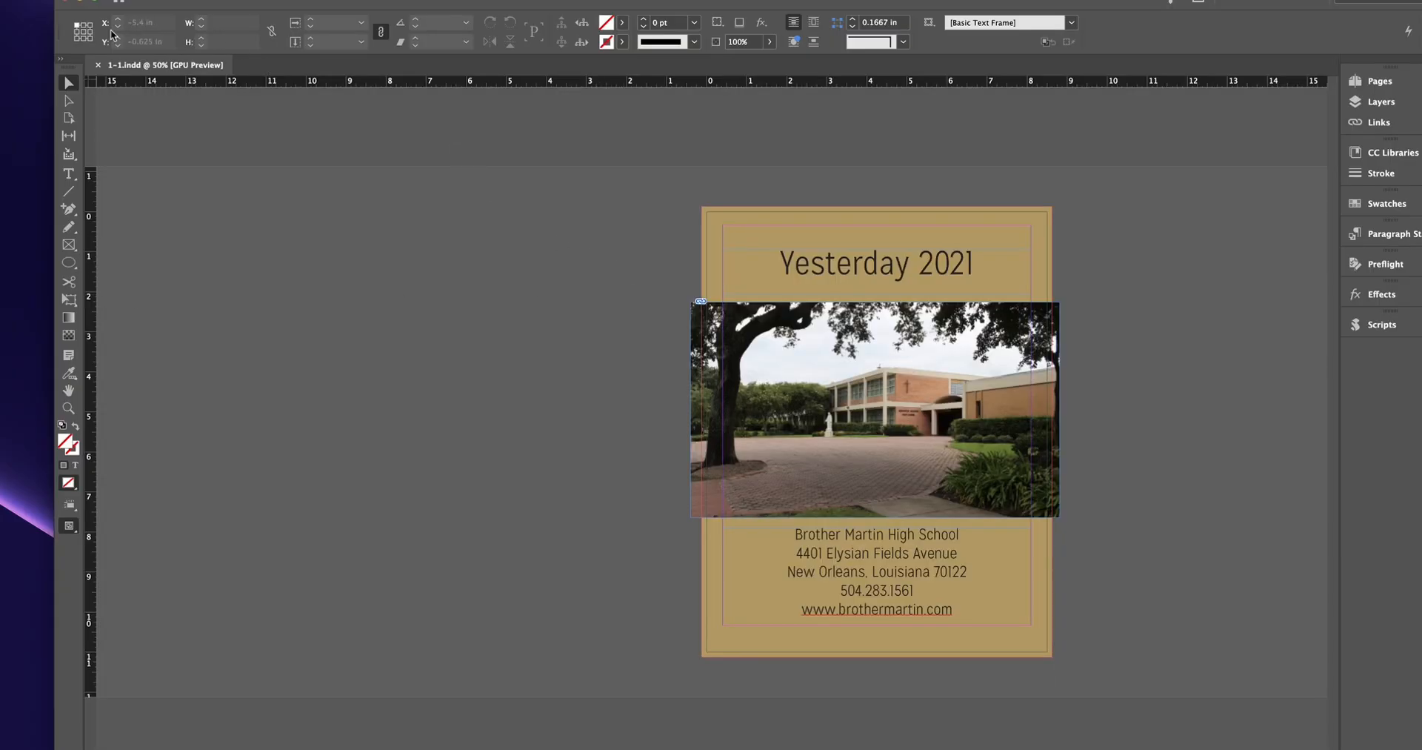
# Step: Close the 1-1.indd document, switch back to Adobe Bridge, and remove 1-1.indd from Favorites
pyautogui.click(98, 66)
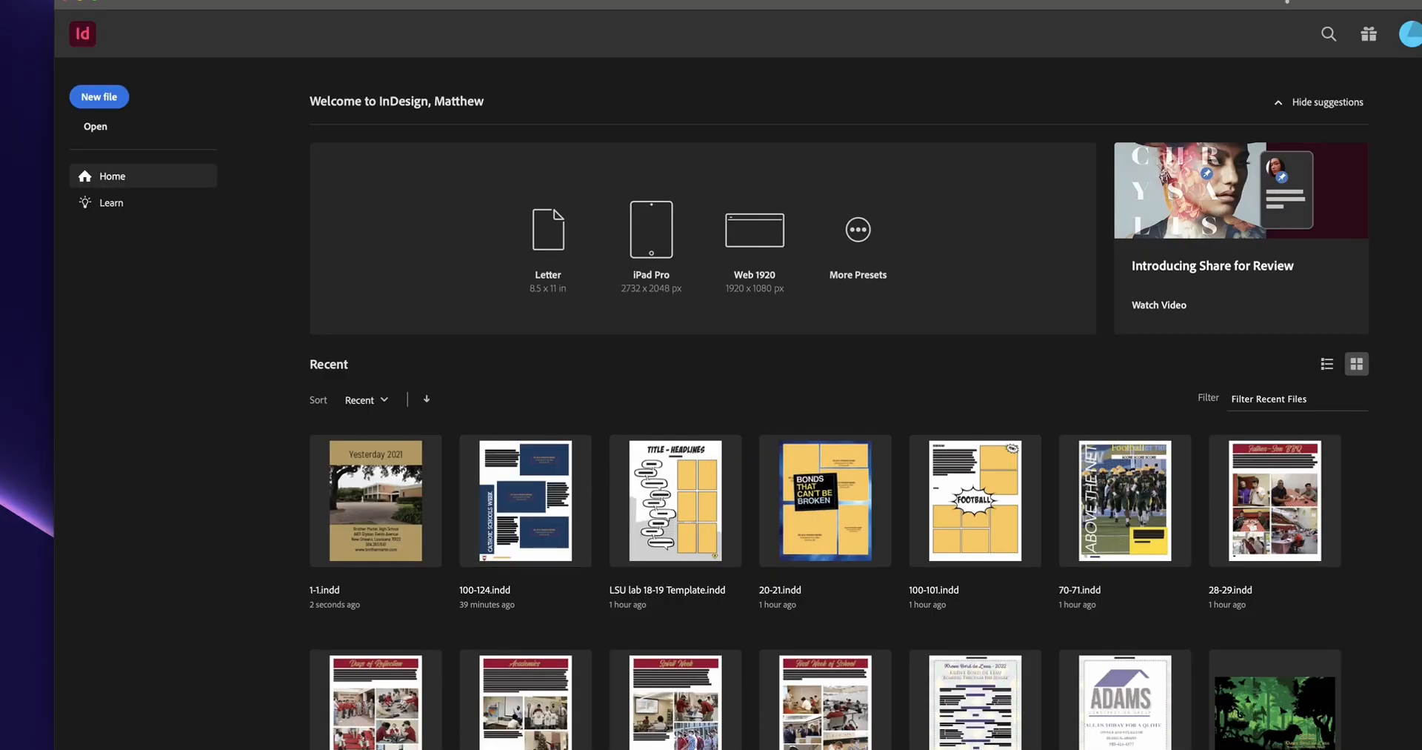
pyautogui.press('super+Tab')
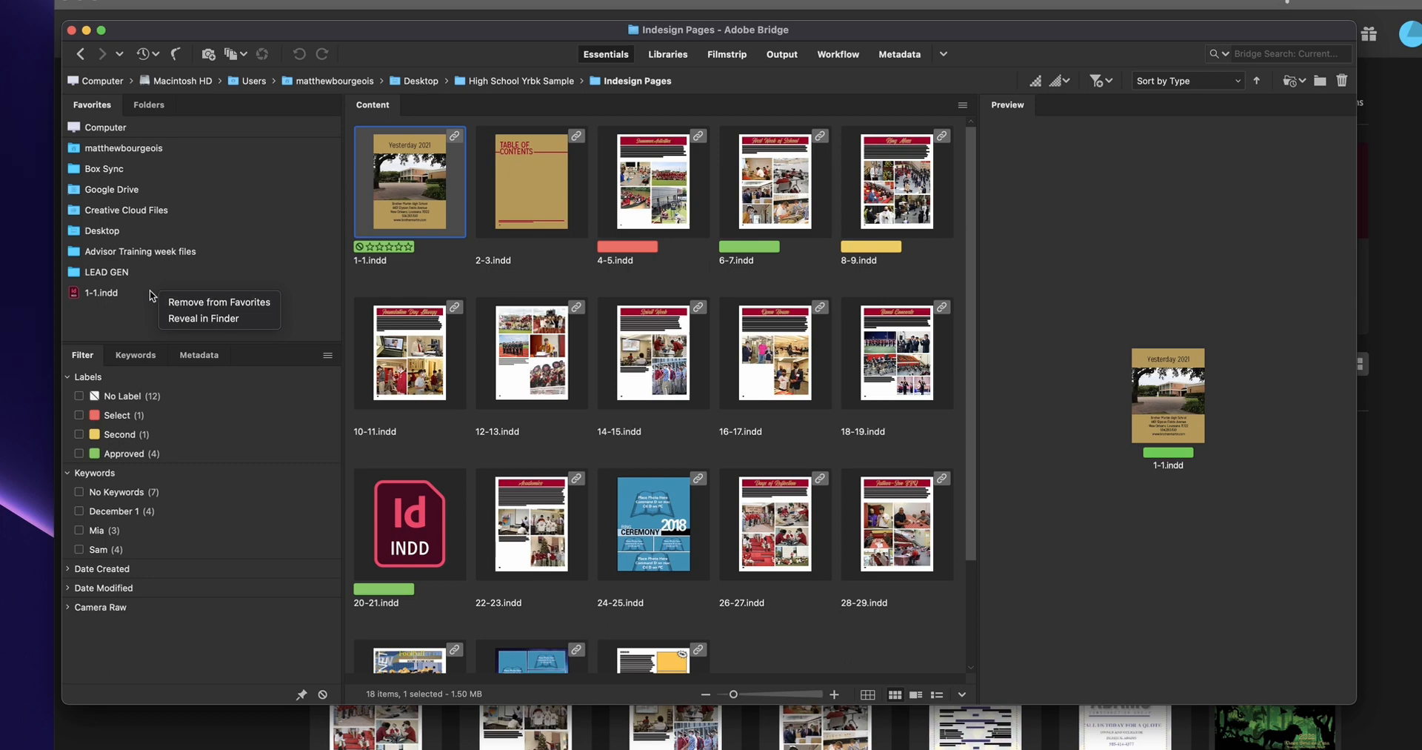
pyautogui.click(175, 302)
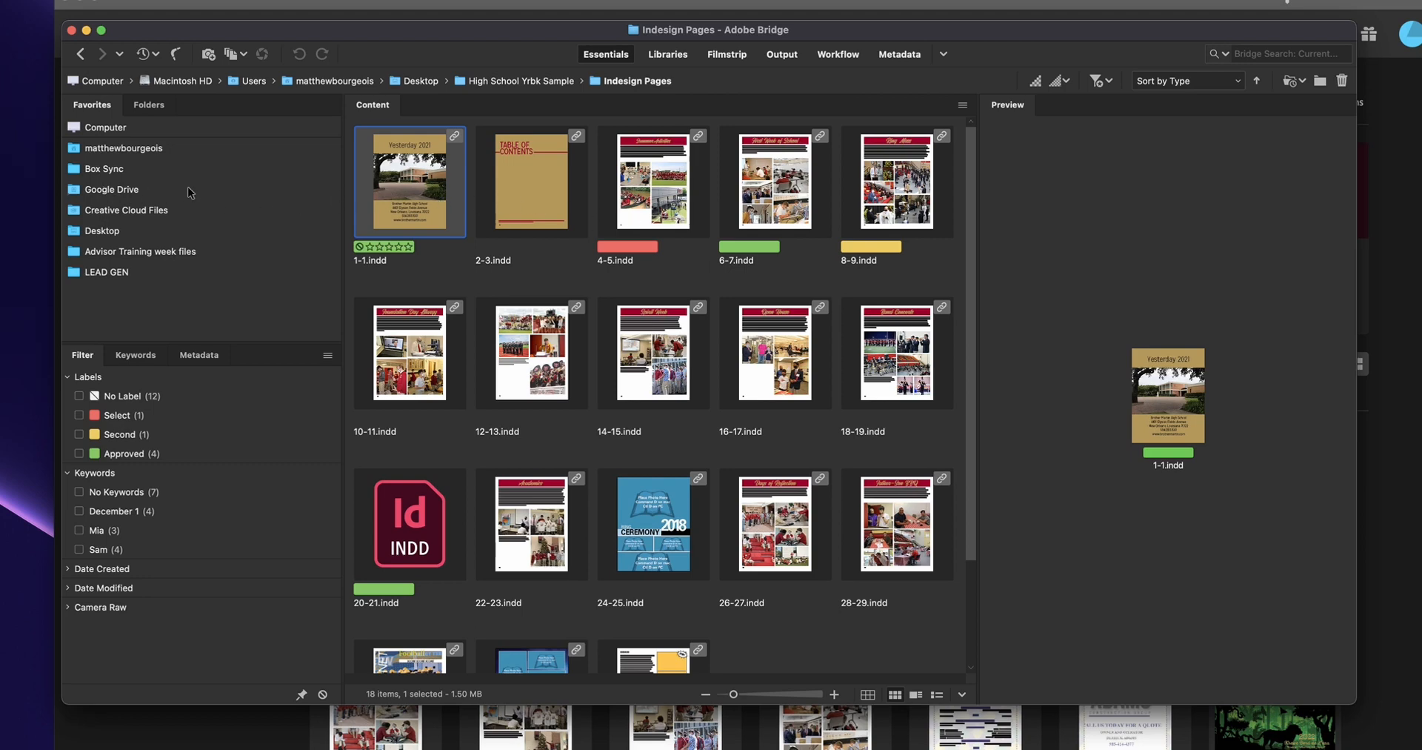
pyautogui.click(536, 193)
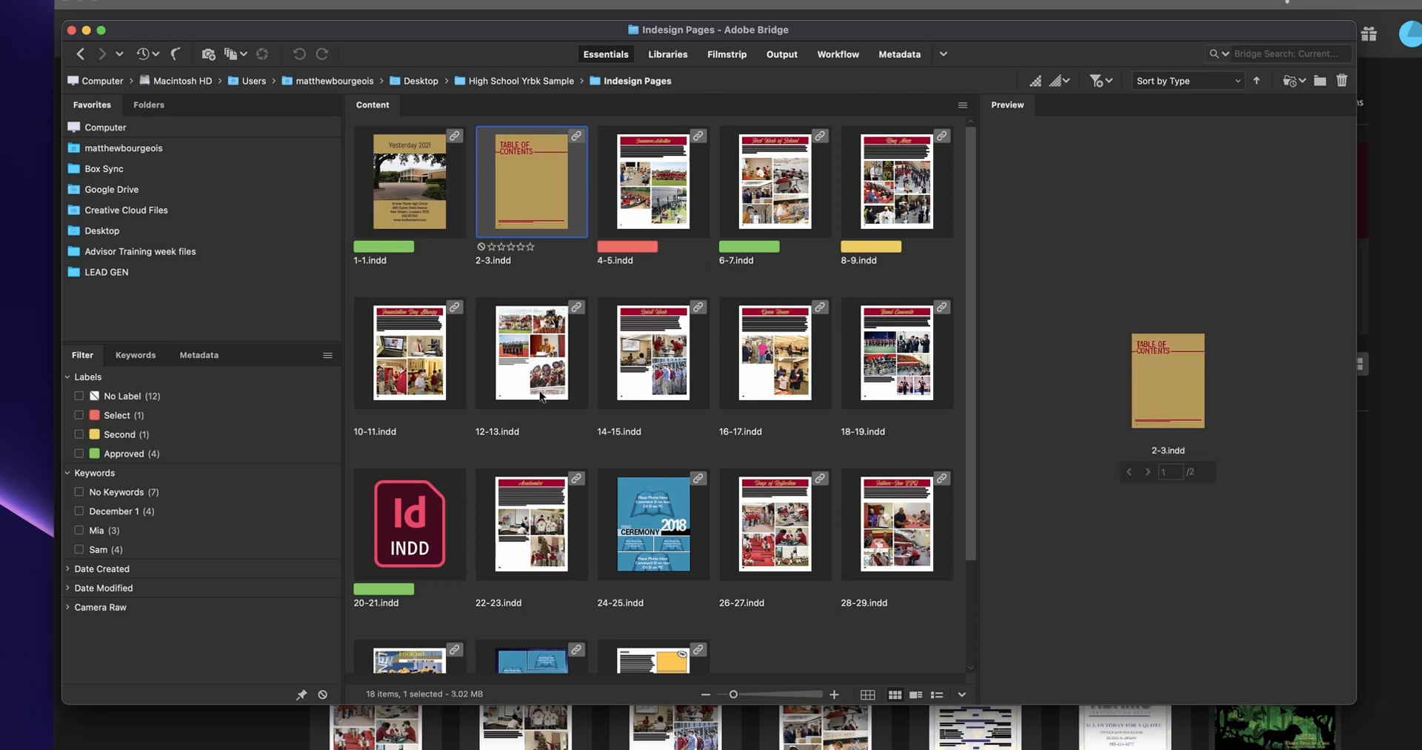
pyautogui.click(642, 557)
pyautogui.rightClick(642, 557)
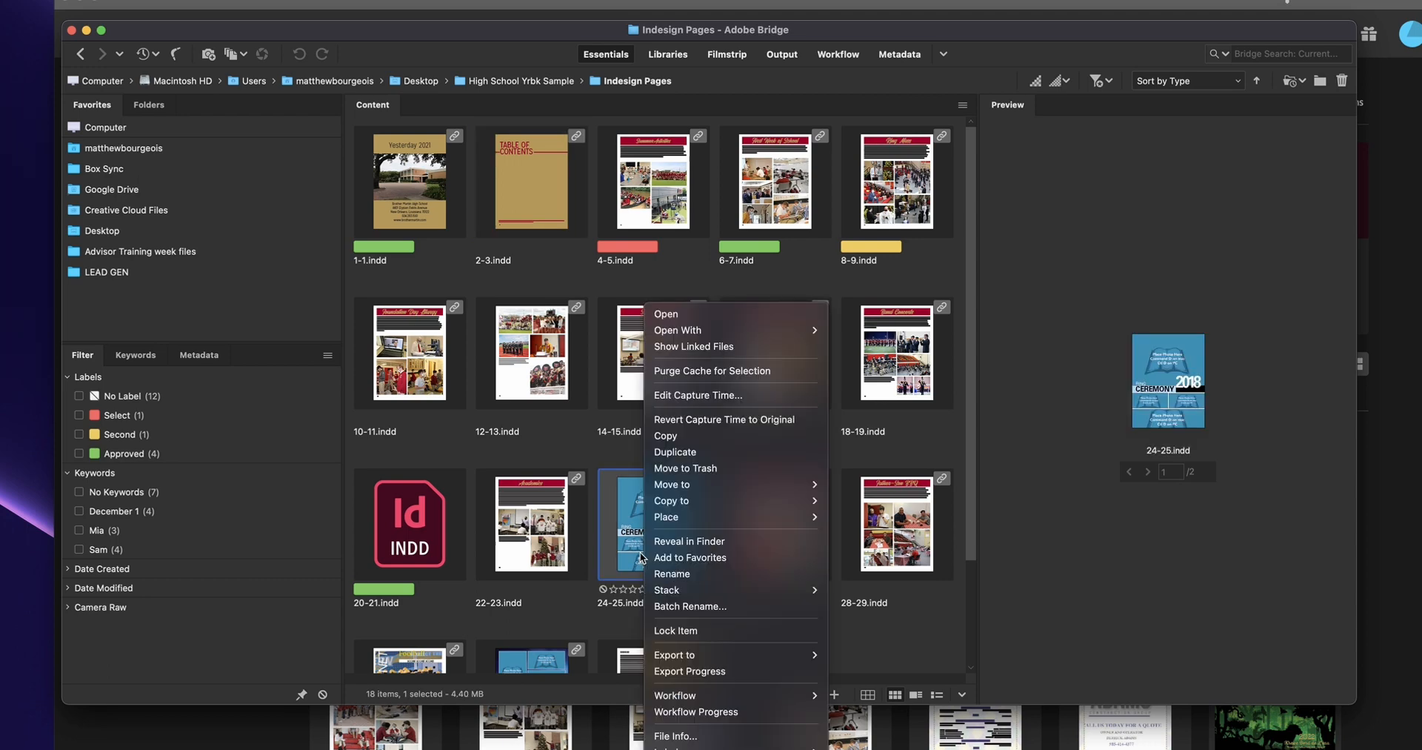
pyautogui.click(731, 558)
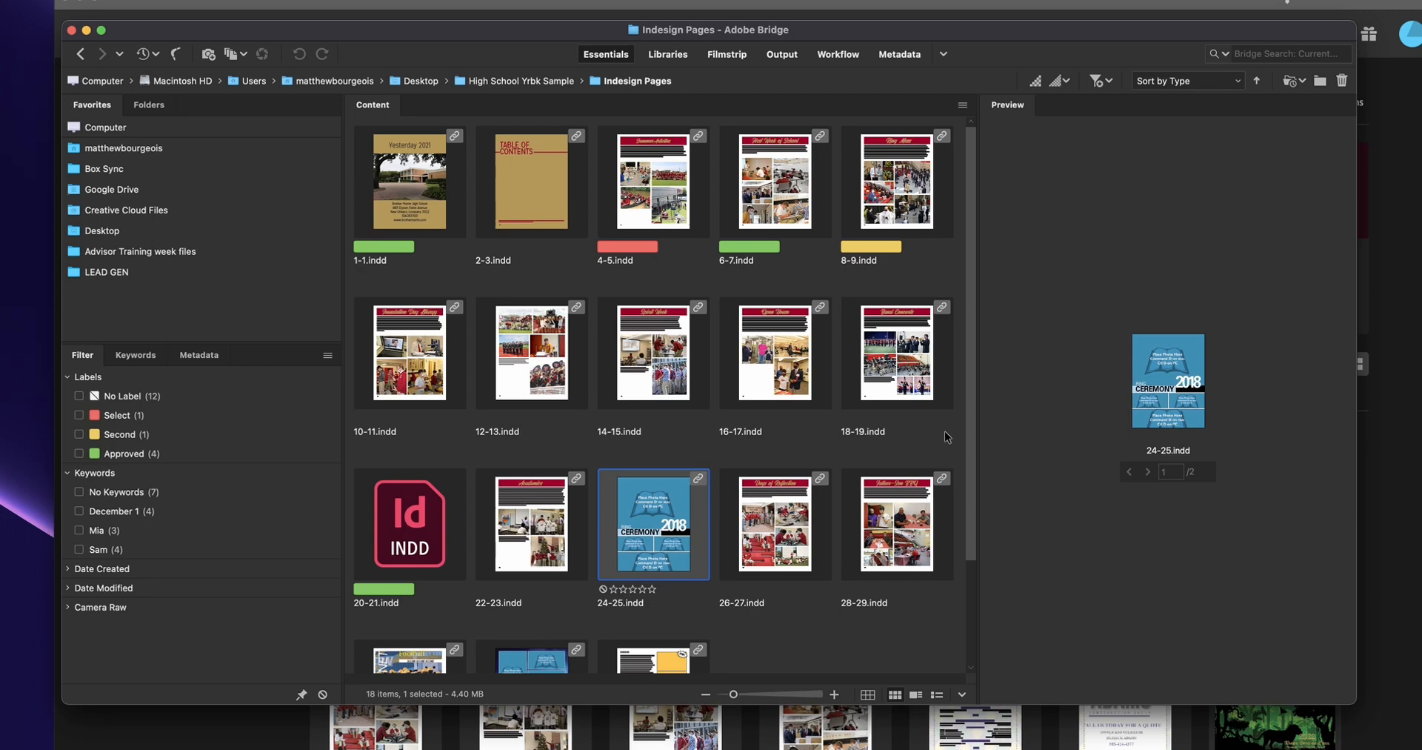
# Step: Save the current layout as a new workspace named with the owner's short first name and 2, including window location and sort order
pyautogui.click(943, 54)
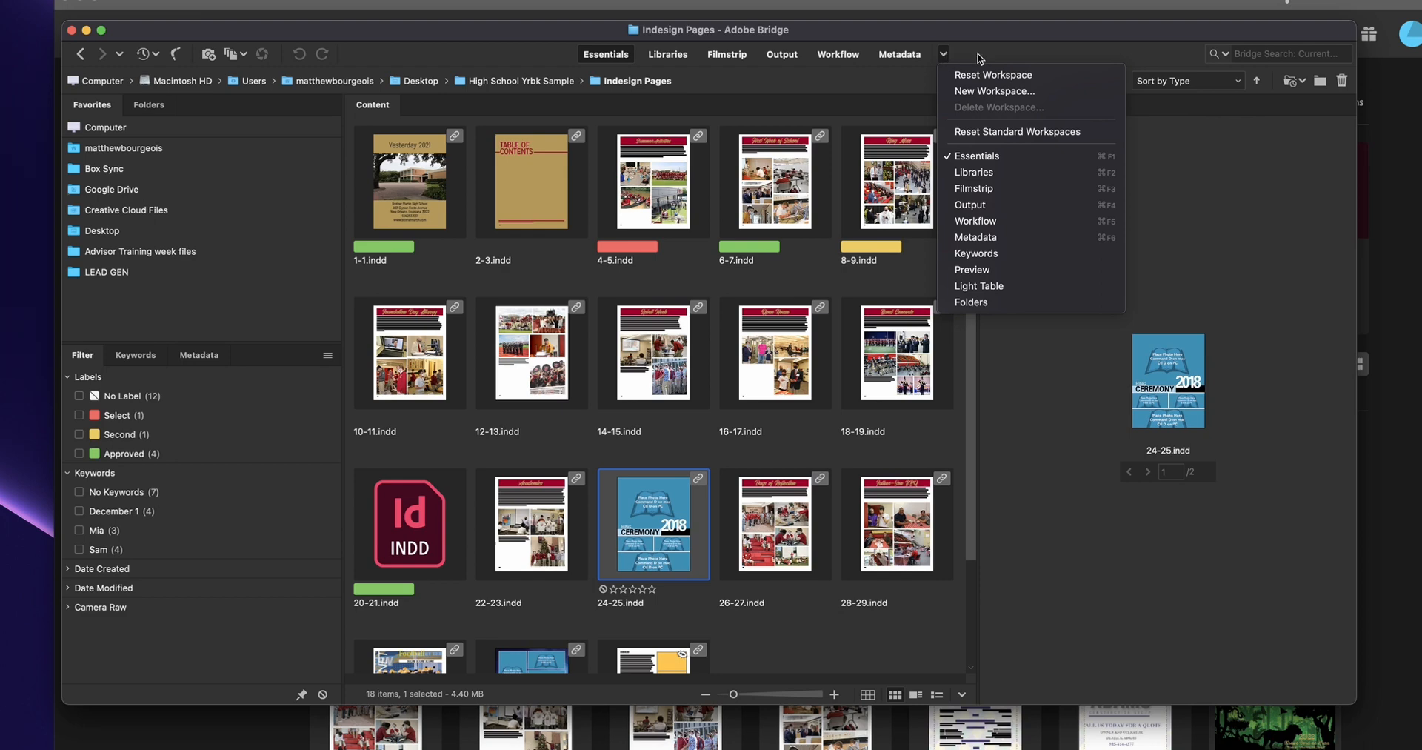
pyautogui.click(992, 91)
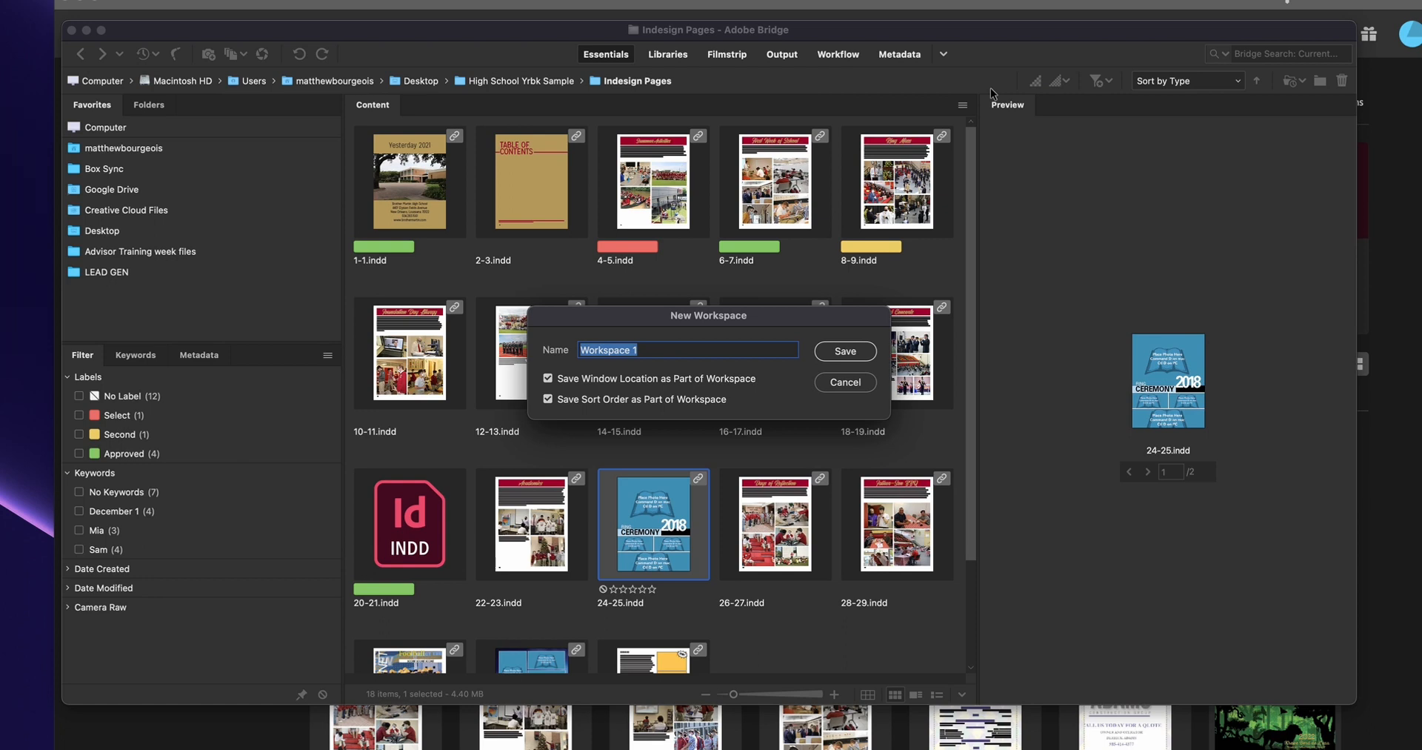
pyautogui.write('Matt 2')
pyautogui.click(842, 353)
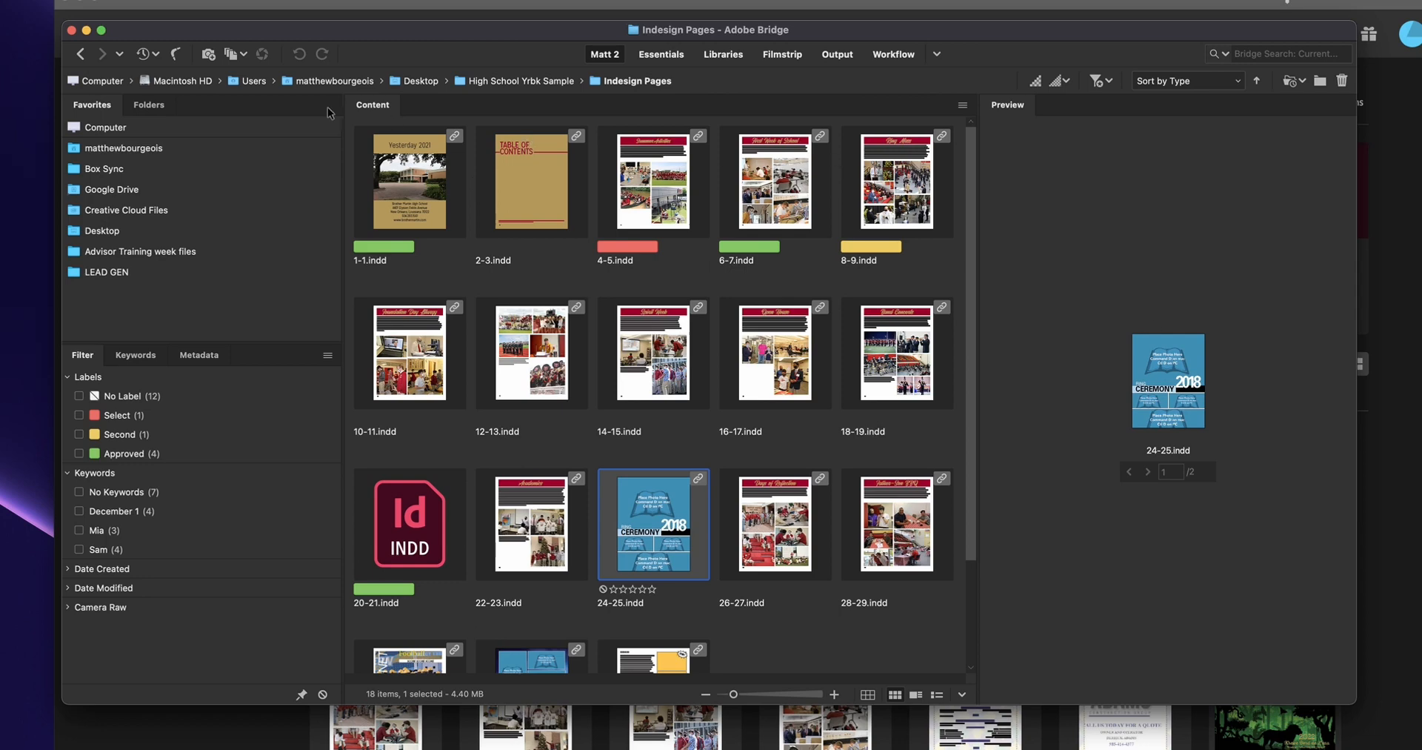
pyautogui.rightClick(363, 108)
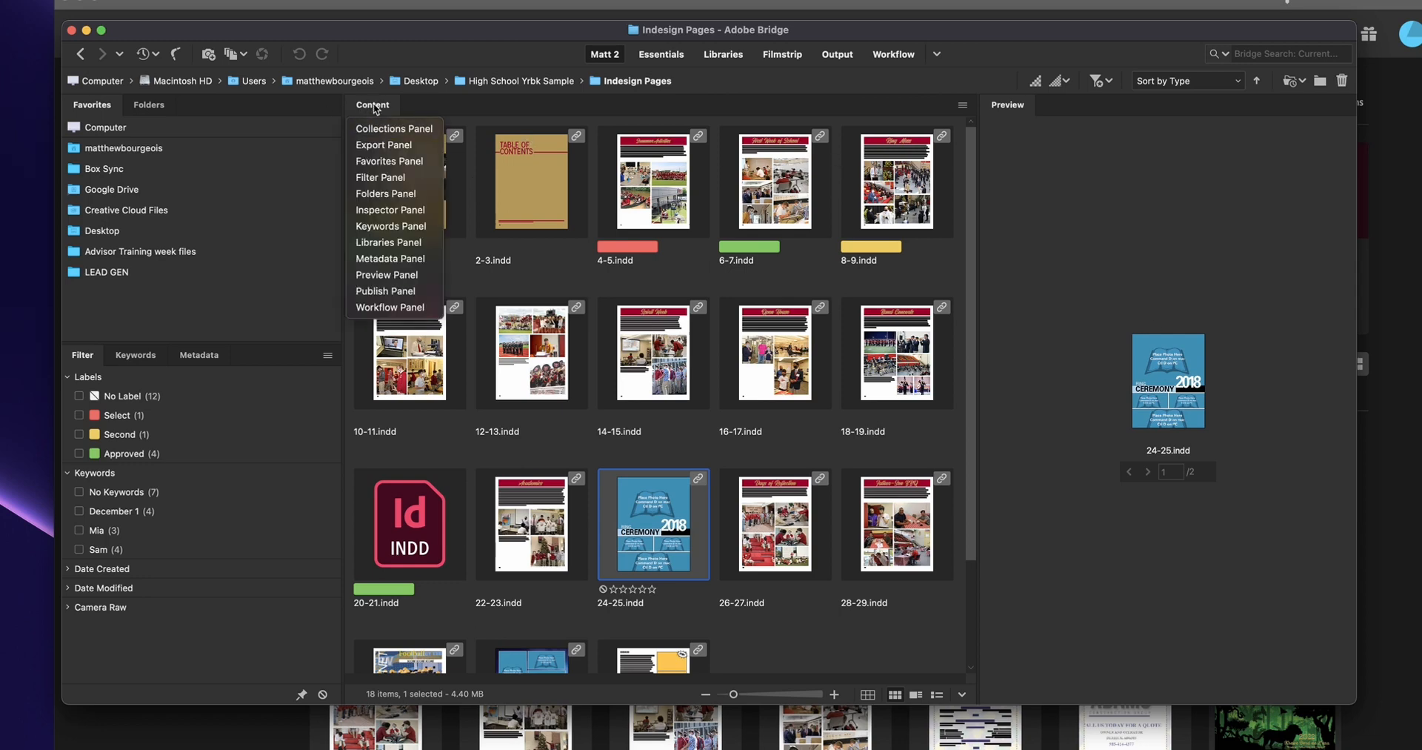
pyautogui.click(544, 183)
pyautogui.moveTo(386, 106); pyautogui.dragTo(709, 136)
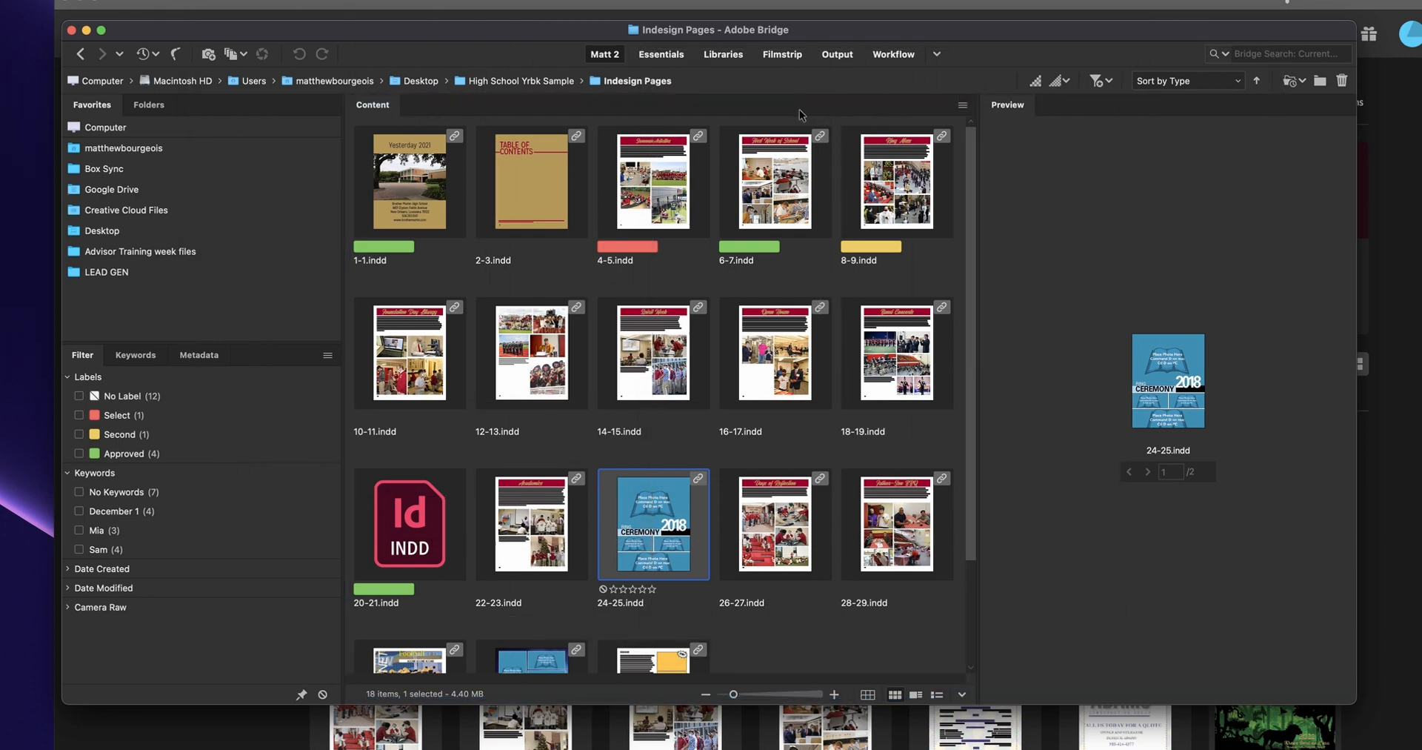
pyautogui.rightClick(373, 110)
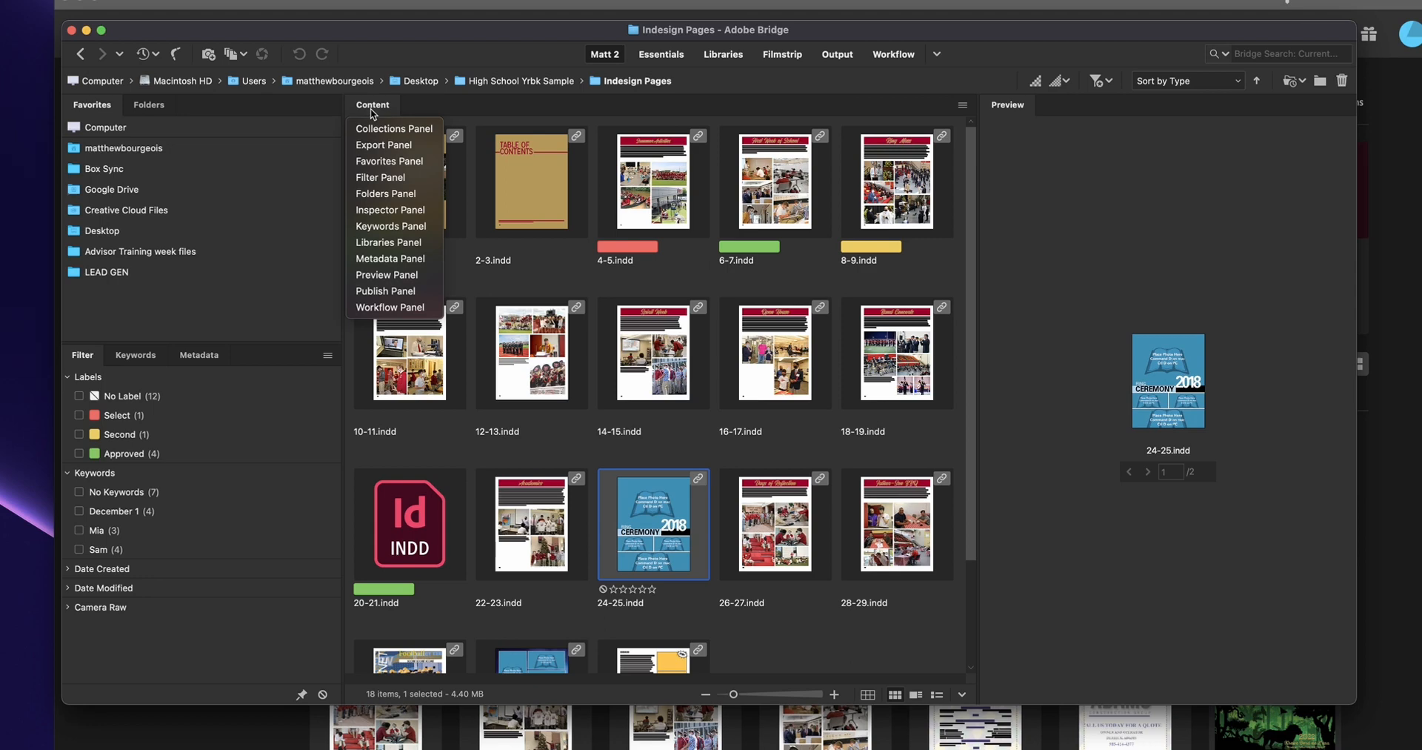
pyautogui.press('Escape')
# Step: Close the Preview panel and restore the saved layout of the current custom workspace
pyautogui.rightClick(1012, 106)
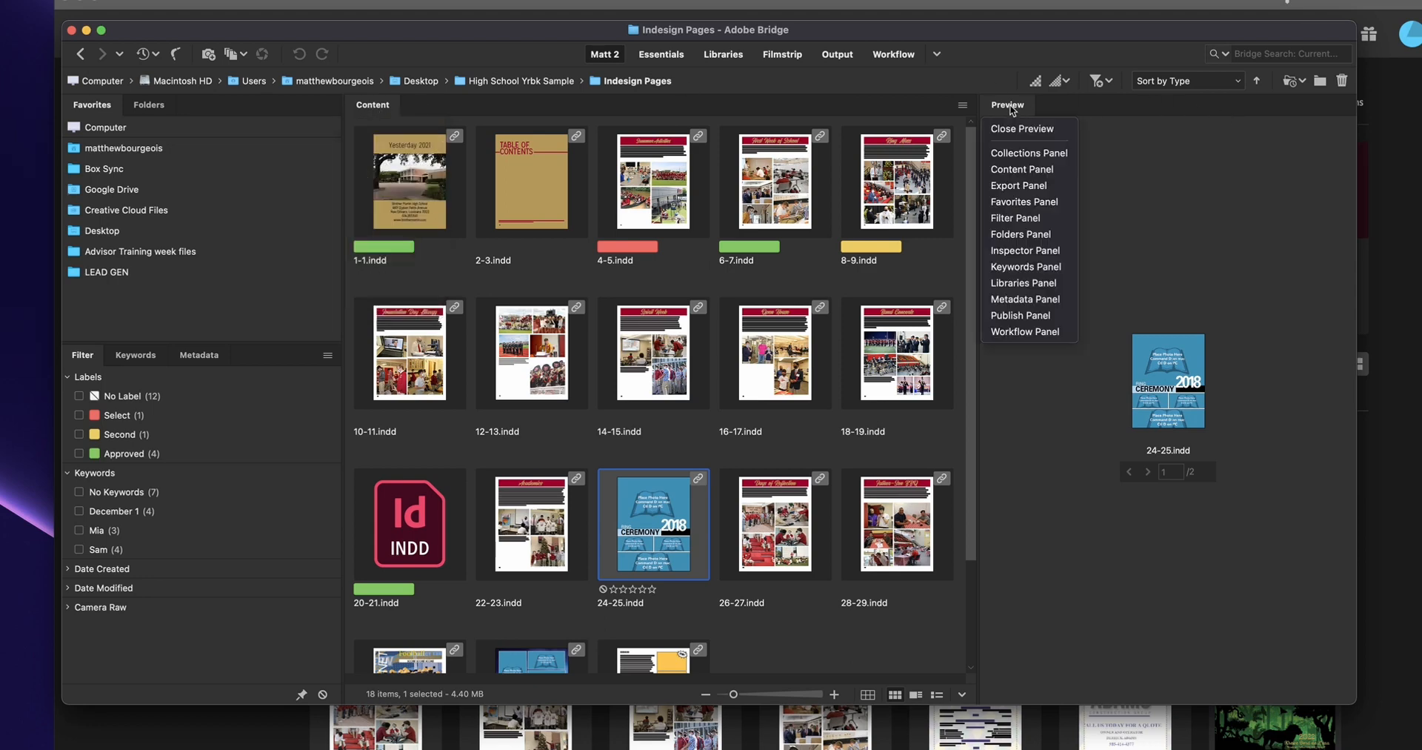
pyautogui.click(1027, 131)
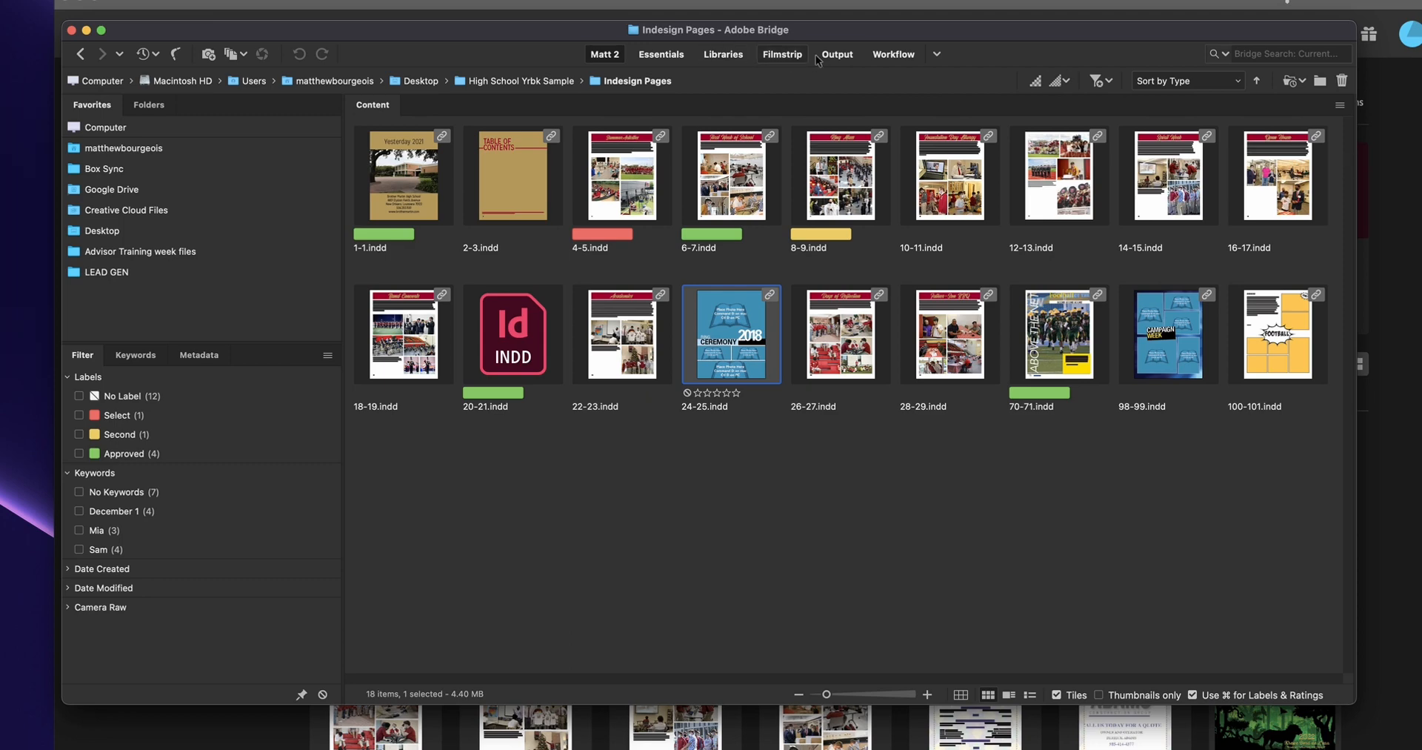
pyautogui.click(937, 54)
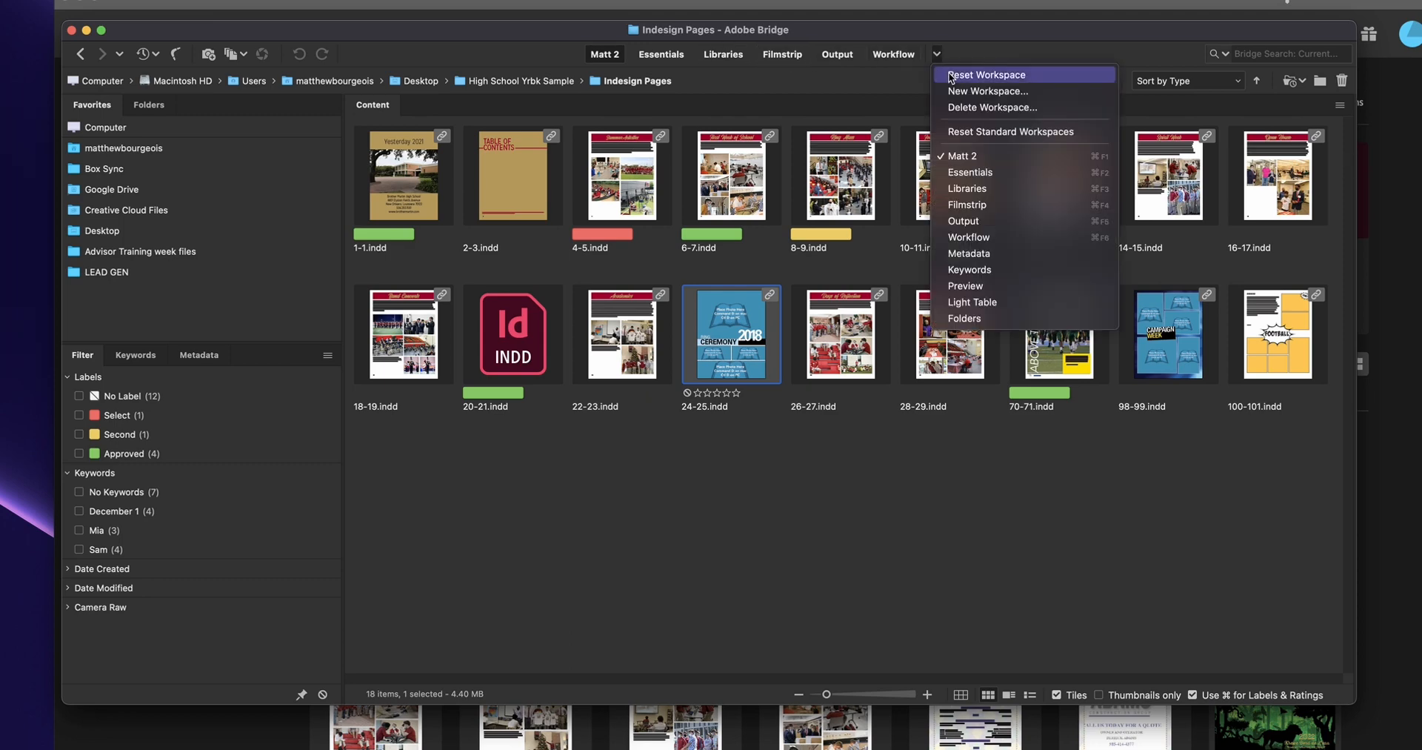
pyautogui.click(963, 157)
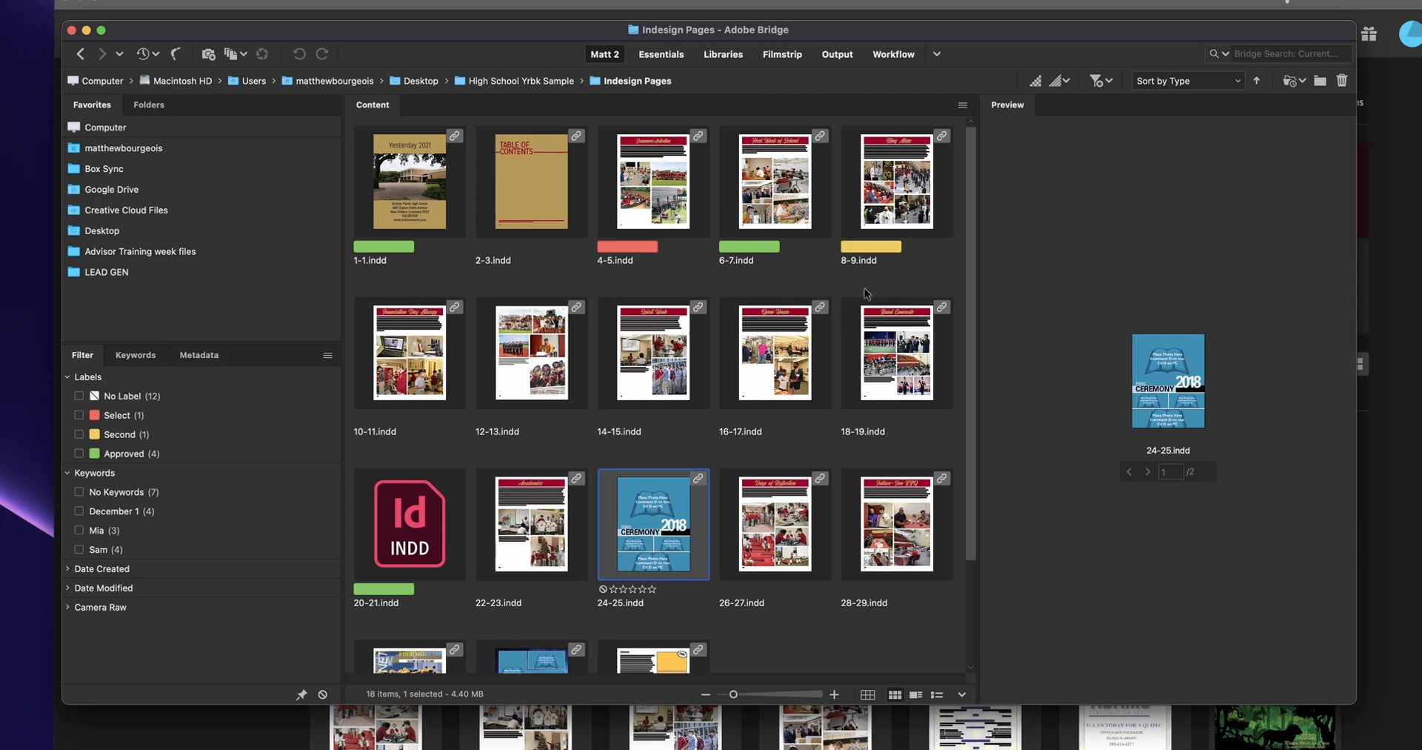
# Step: Preview the pages 18-19.indd, 26-27.indd and 24-25.indd one after another
pyautogui.click(900, 380)
pyautogui.click(776, 538)
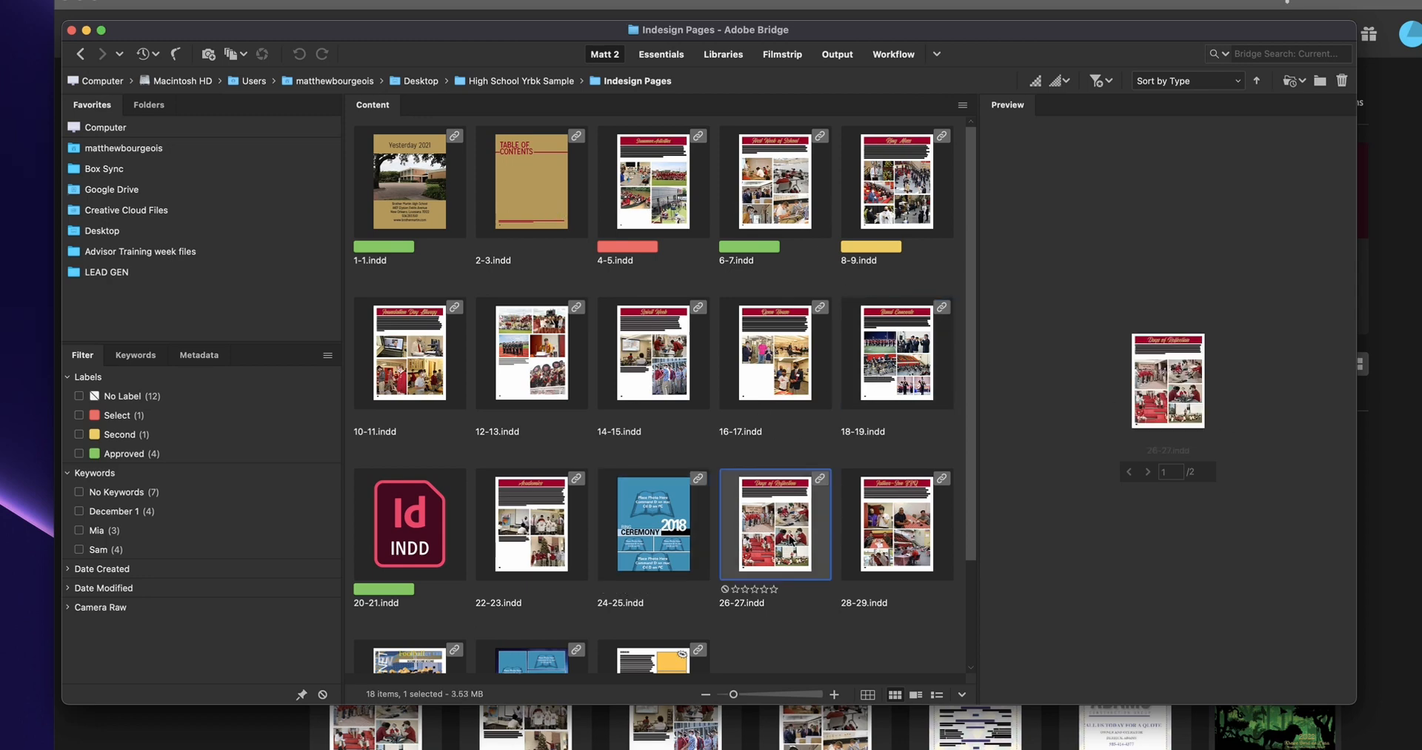
pyautogui.click(673, 548)
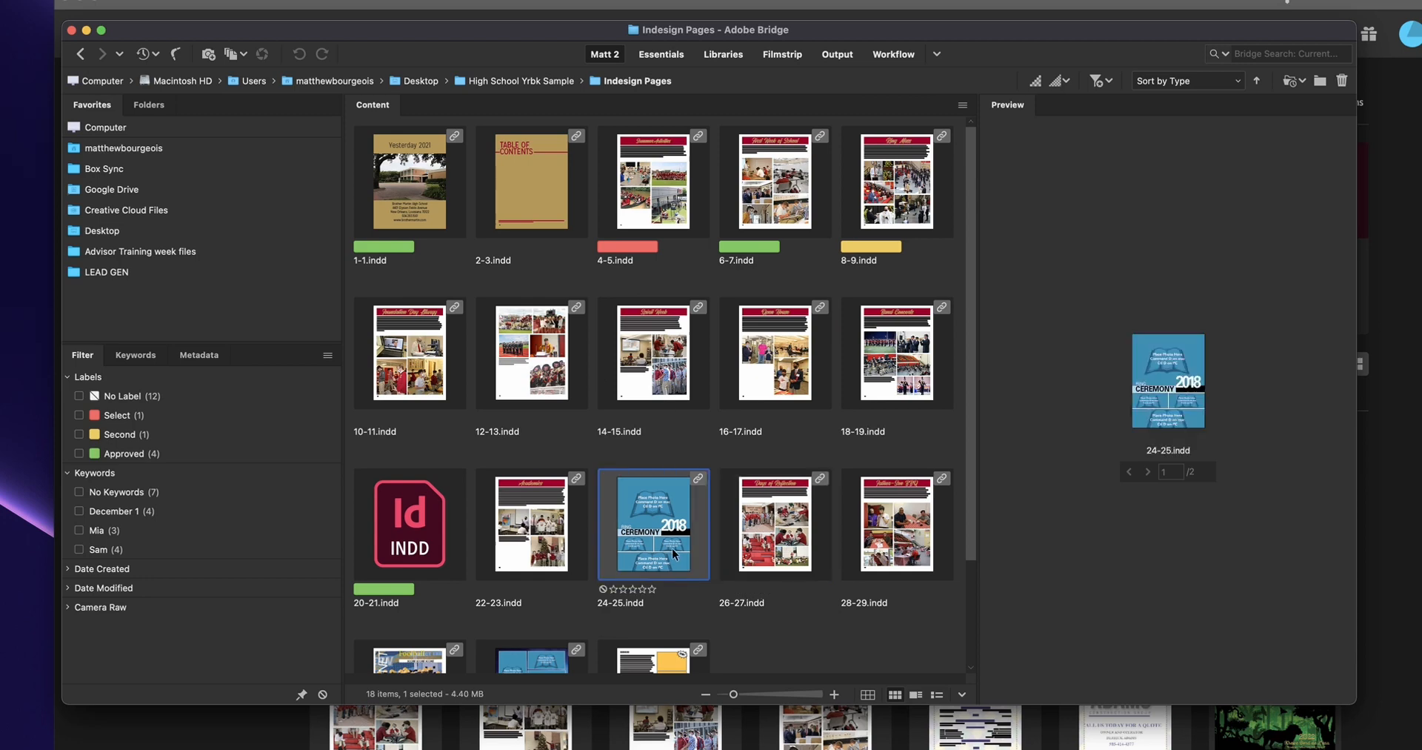